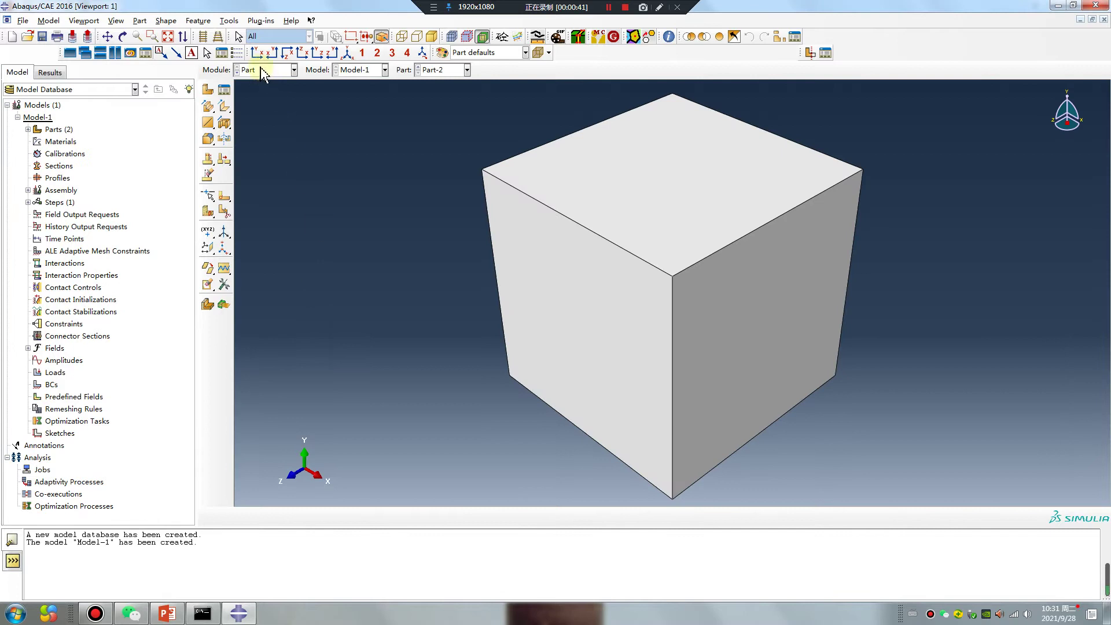
Create an isotropic elastic material with a Young's modulus of 2e5 and a Poisson's ratio of 0.3
left_click(268, 90)
left_click(207, 90)
left_click(293, 191)
mouse_move(370, 205)
left_click(451, 205)
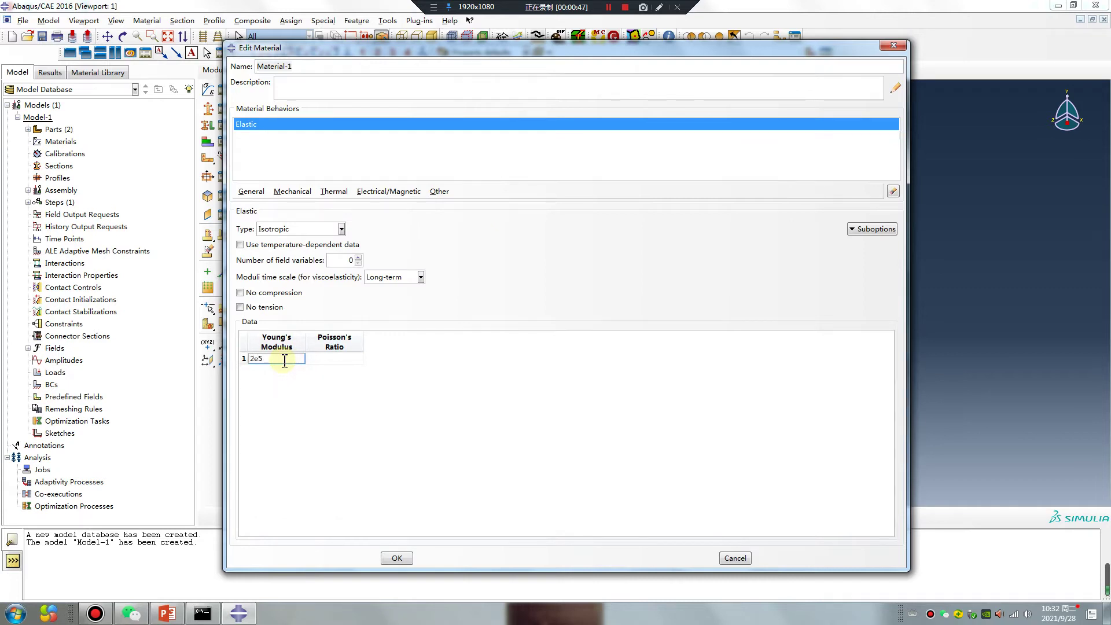
left_click(321, 358)
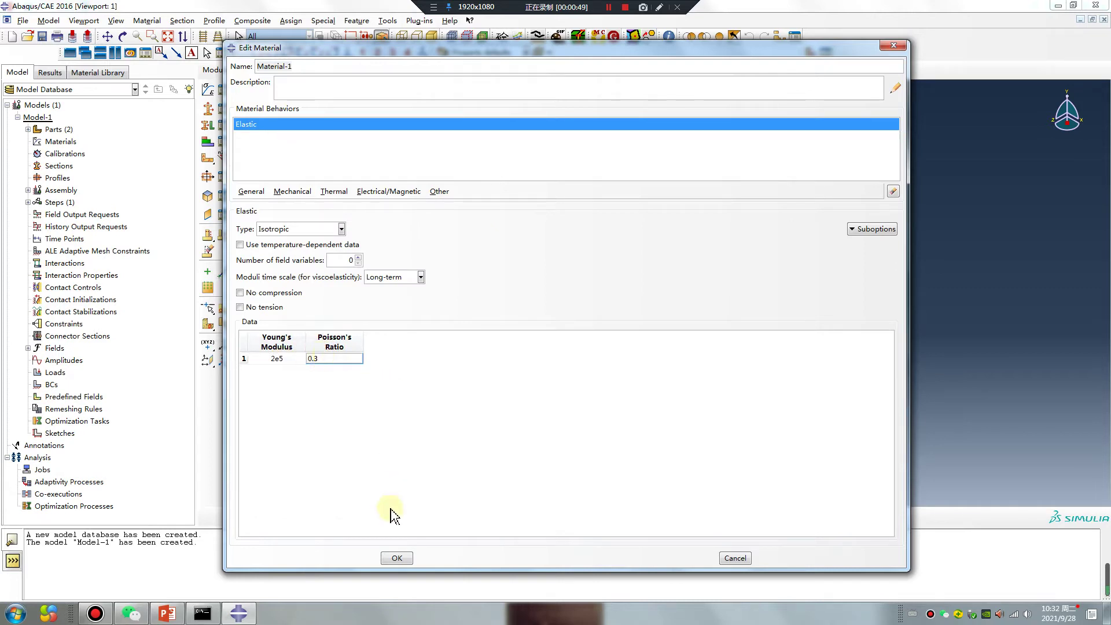
left_click(396, 558)
Create a solid homogeneous section that uses Material-1
left_click(209, 110)
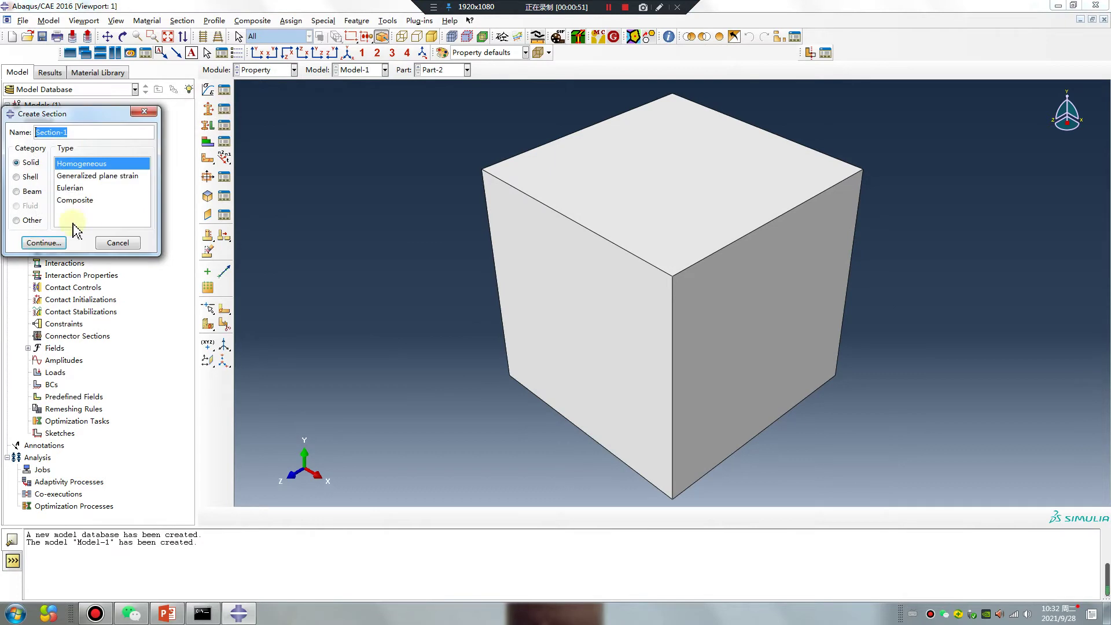
left_click(44, 242)
left_click(45, 216)
Assign Section-1 to the whole Part-2 cube
left_click(208, 125)
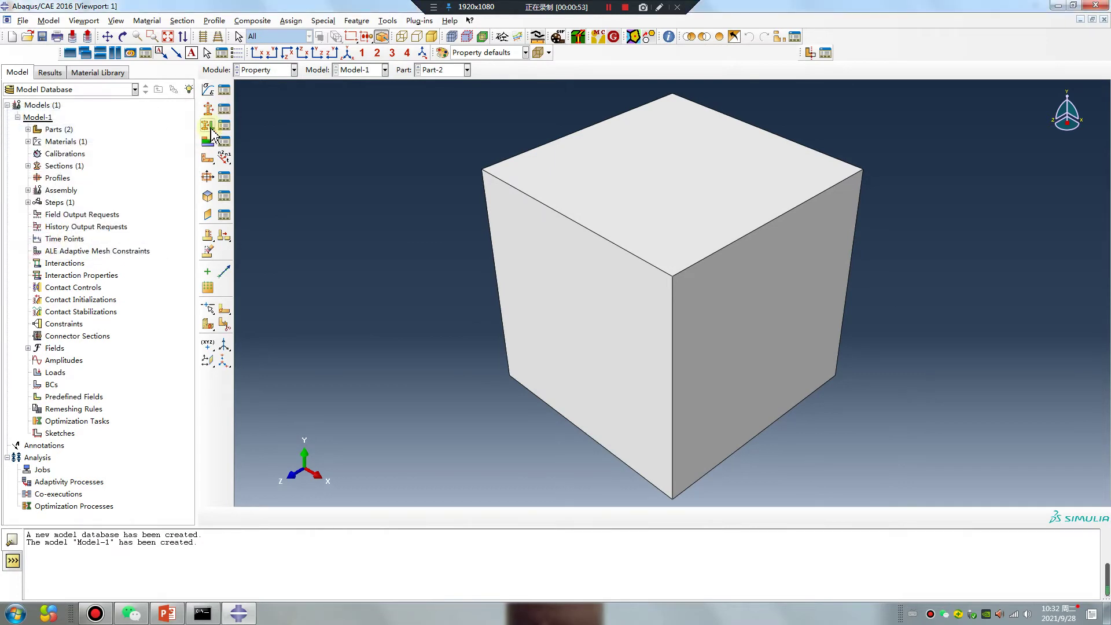
left_click(521, 243)
middle_click(427, 309)
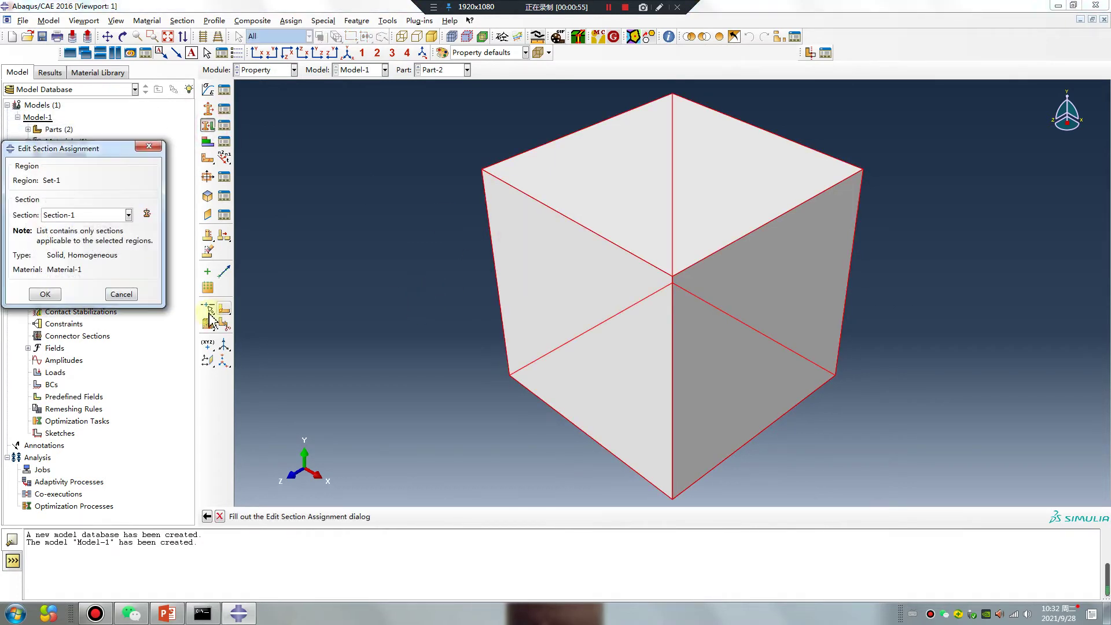
left_click(44, 295)
Create dependent instances of both Part-1 and Part-2 in the assembly
left_click(266, 70)
left_click(263, 111)
left_click(207, 90)
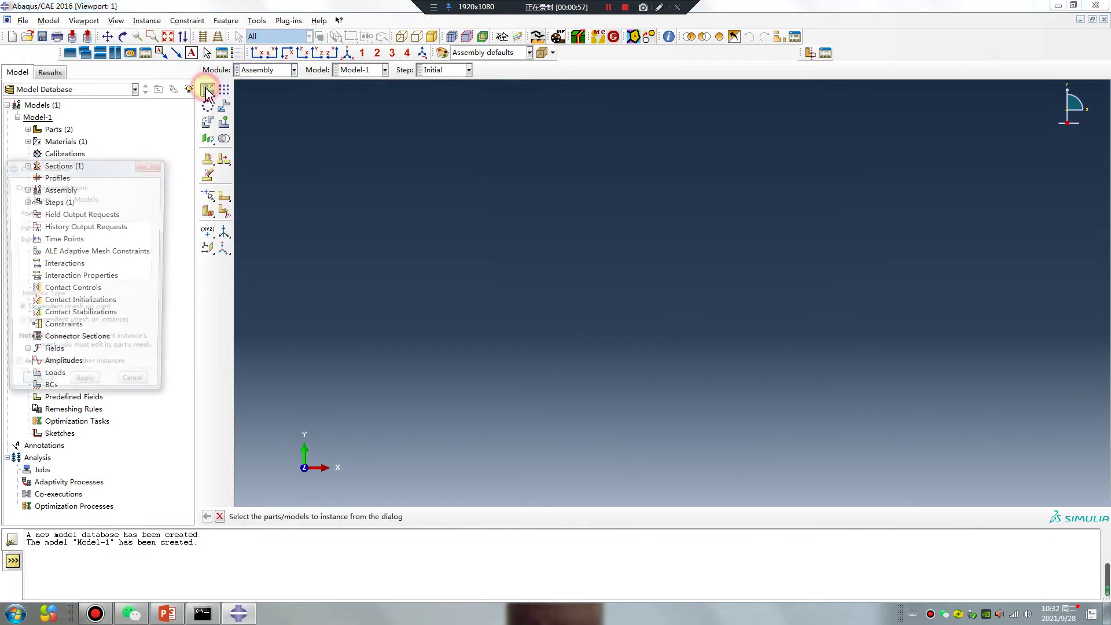
left_click(32, 228)
left_click(32, 240, "shift")
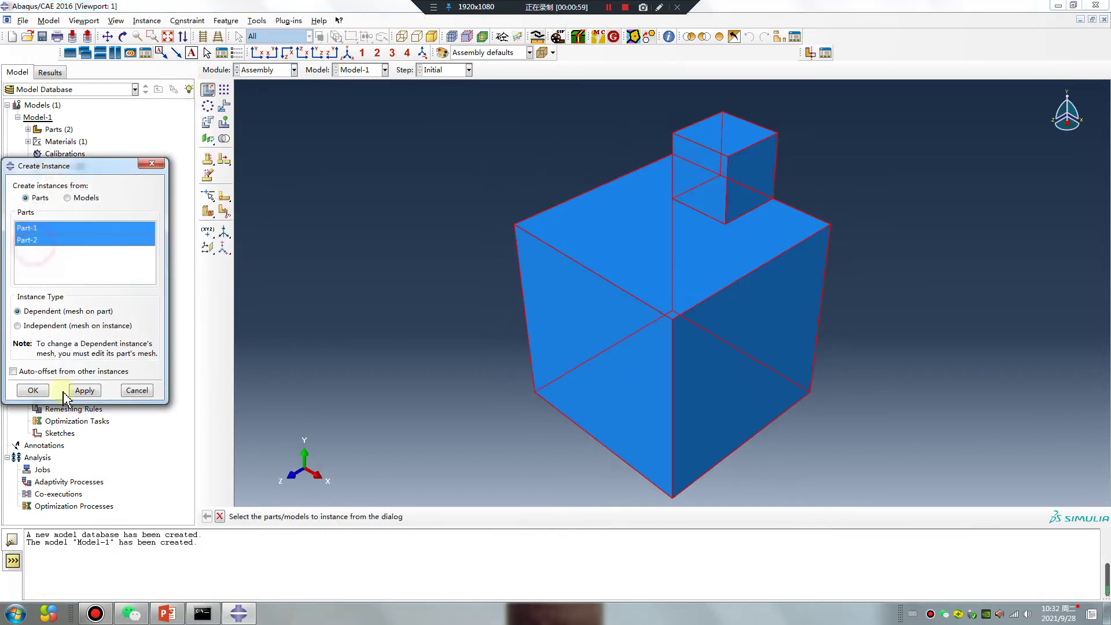
left_click(34, 391)
Create a Static, General step after the initial step with geometric nonlinearity (Nlgeom) turned on
left_click(271, 70)
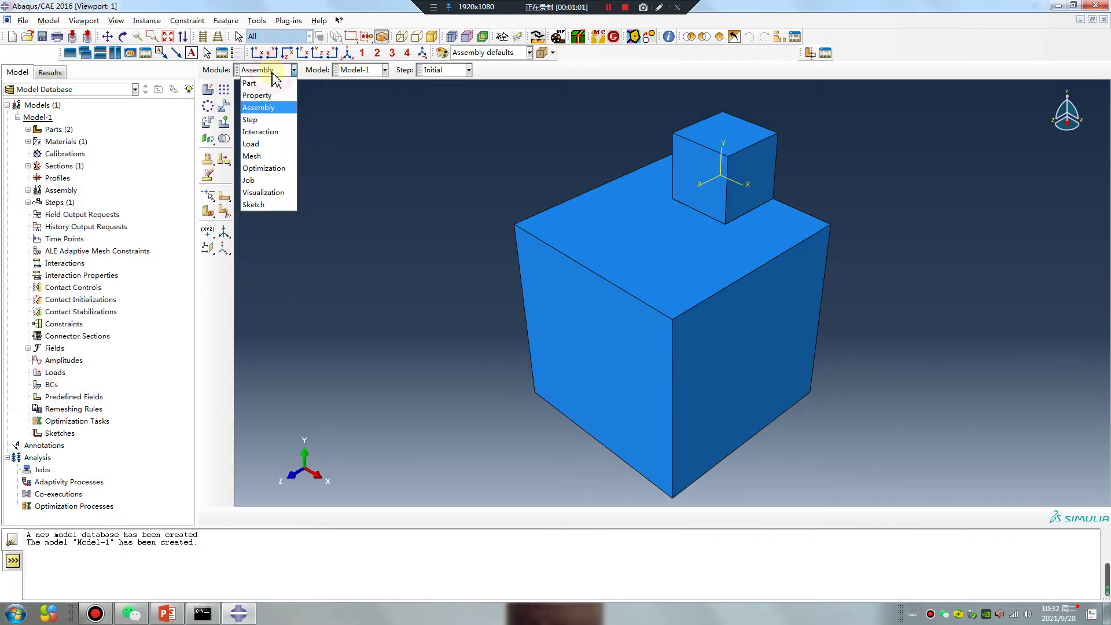
left_click(250, 119)
left_click(207, 90)
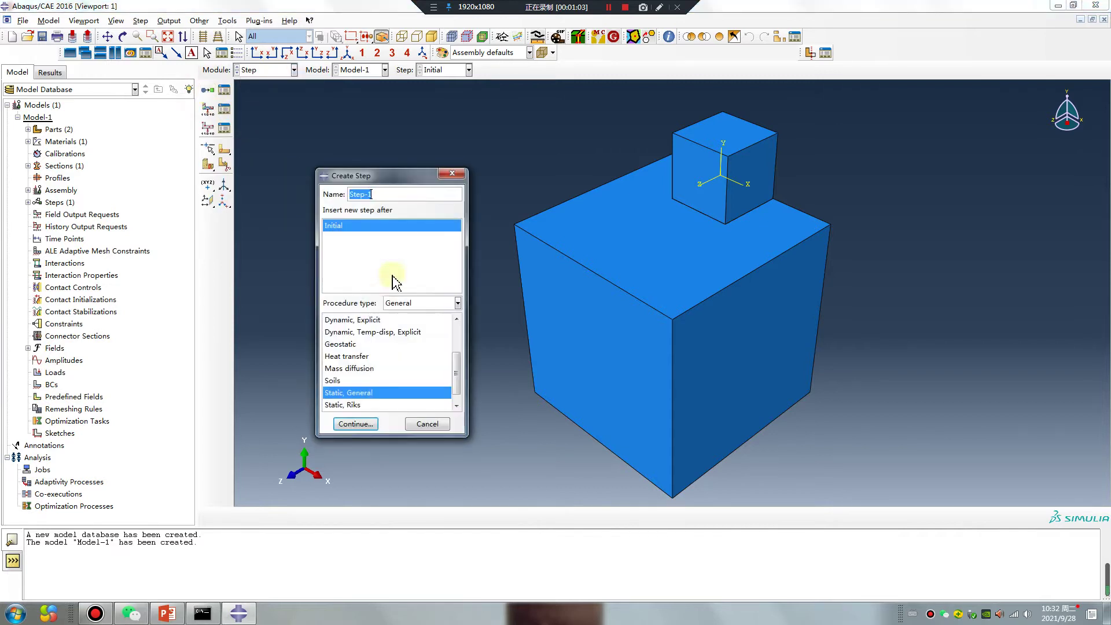
left_click(362, 426)
left_click(382, 239)
left_click(421, 461)
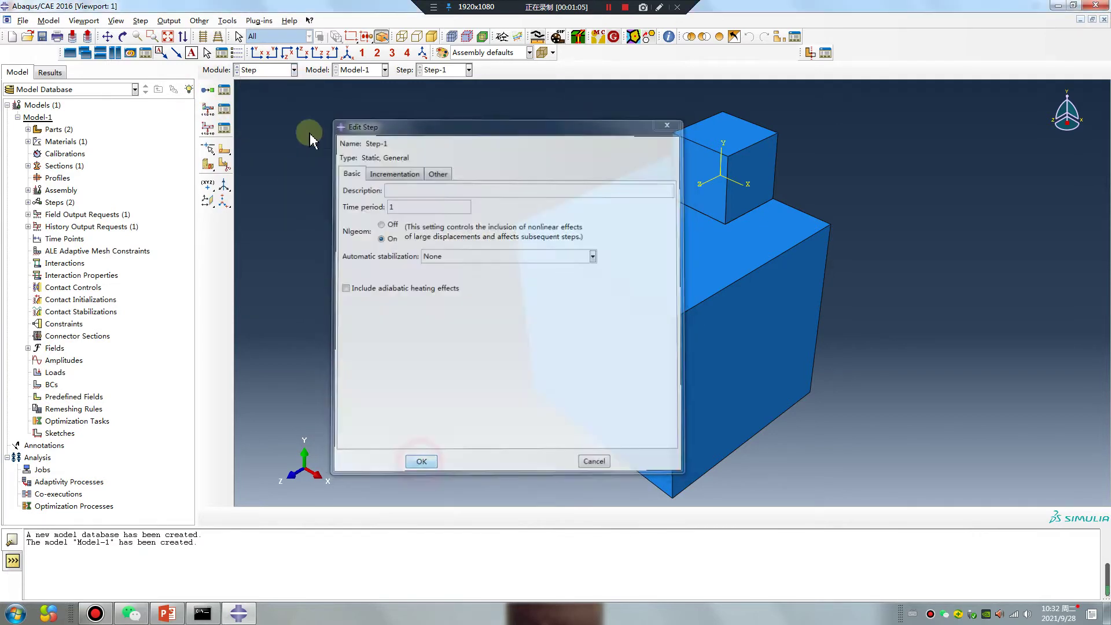
Find contact pairs across the whole model and define the pair between the two blocks as a tie constraint
left_click(270, 70)
left_click(263, 131)
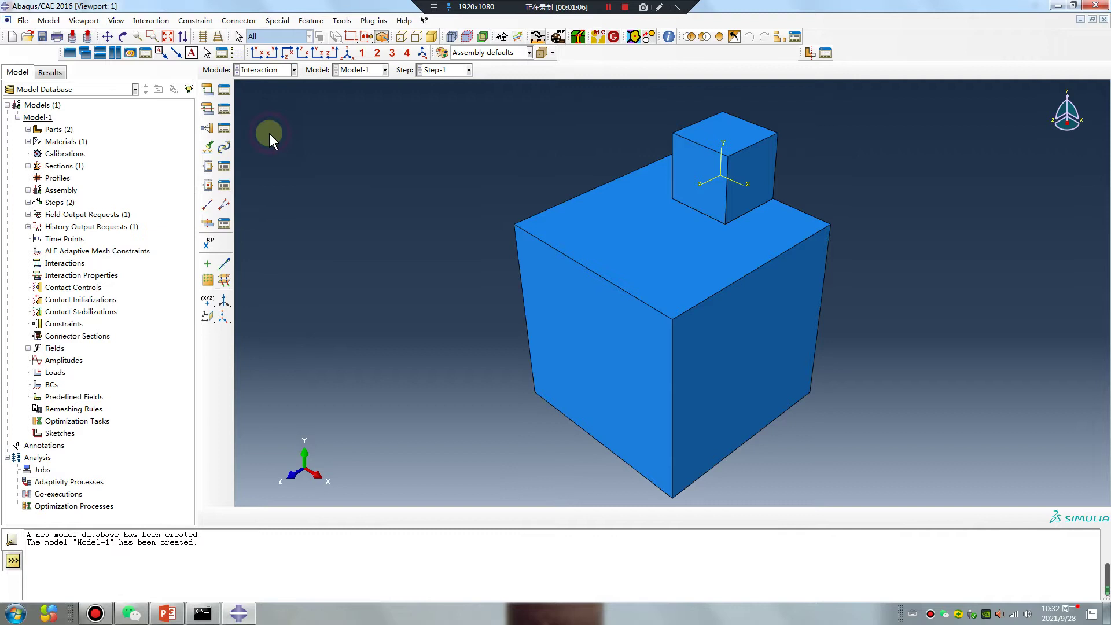
left_click(208, 148)
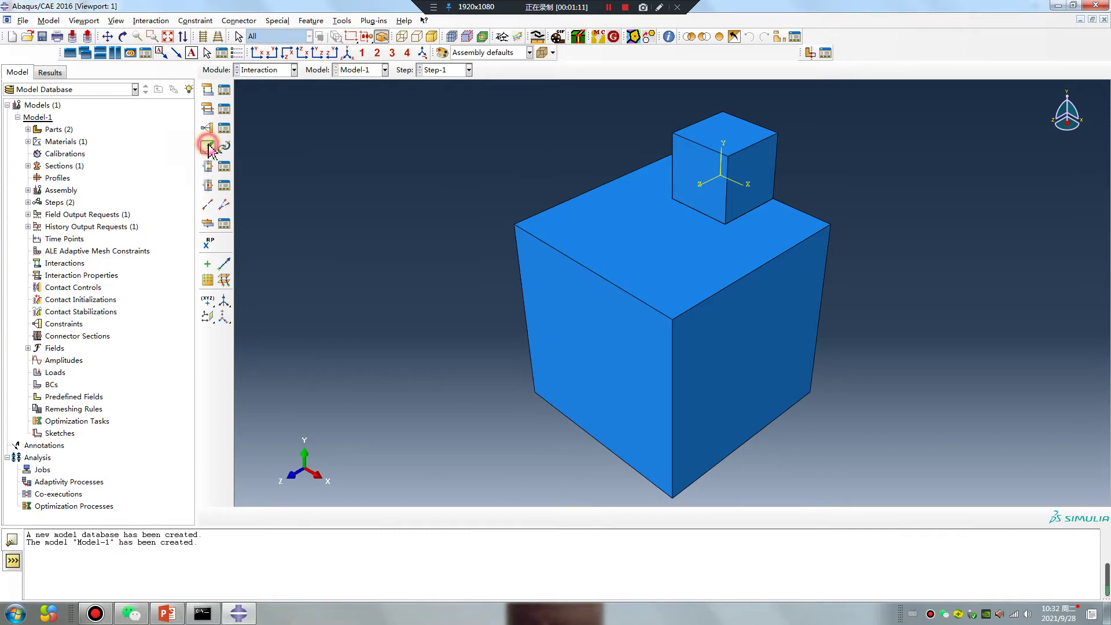
left_click(150, 425)
double_click(192, 248)
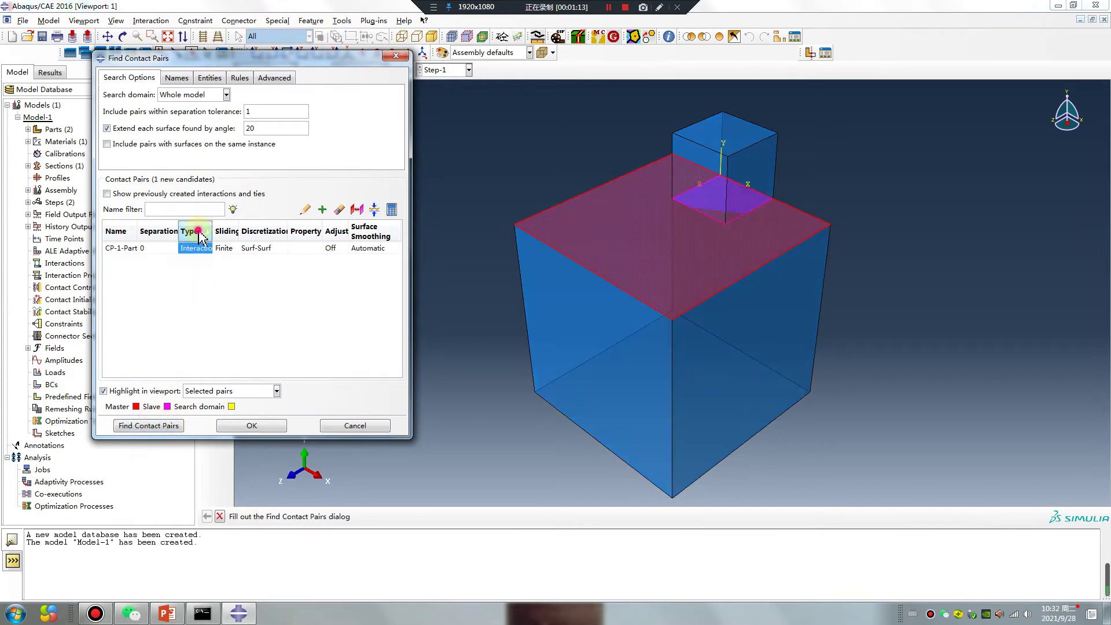
left_click(36, 94)
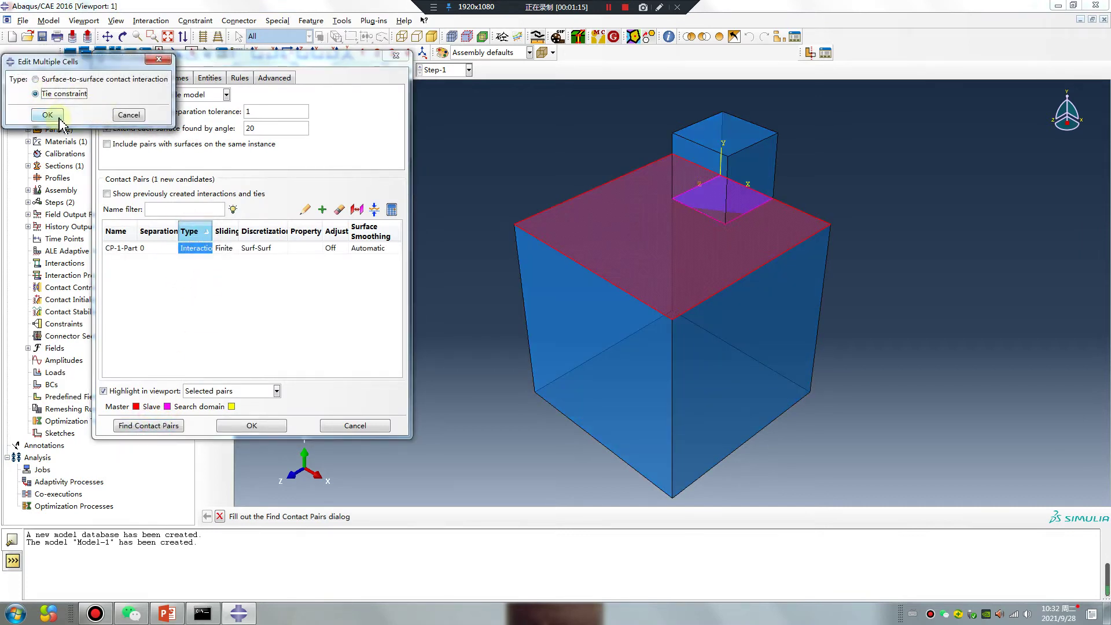
left_click(48, 115)
left_click(252, 425)
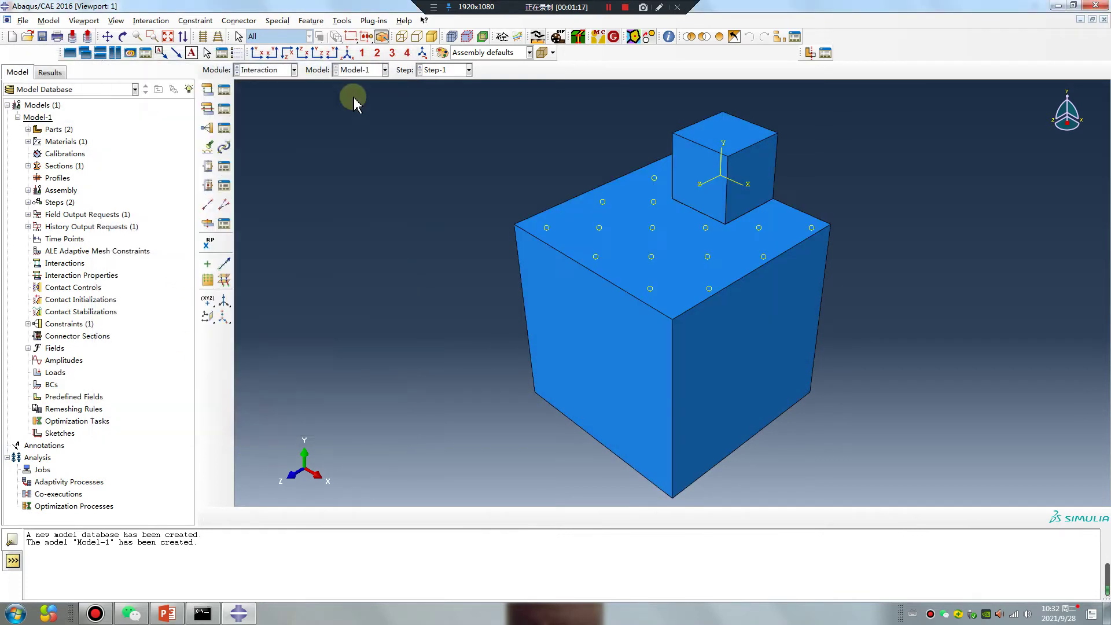
Edit the tie constraint to use a specified position tolerance distance of 0.1
left_click(224, 128)
double_click(824, 214)
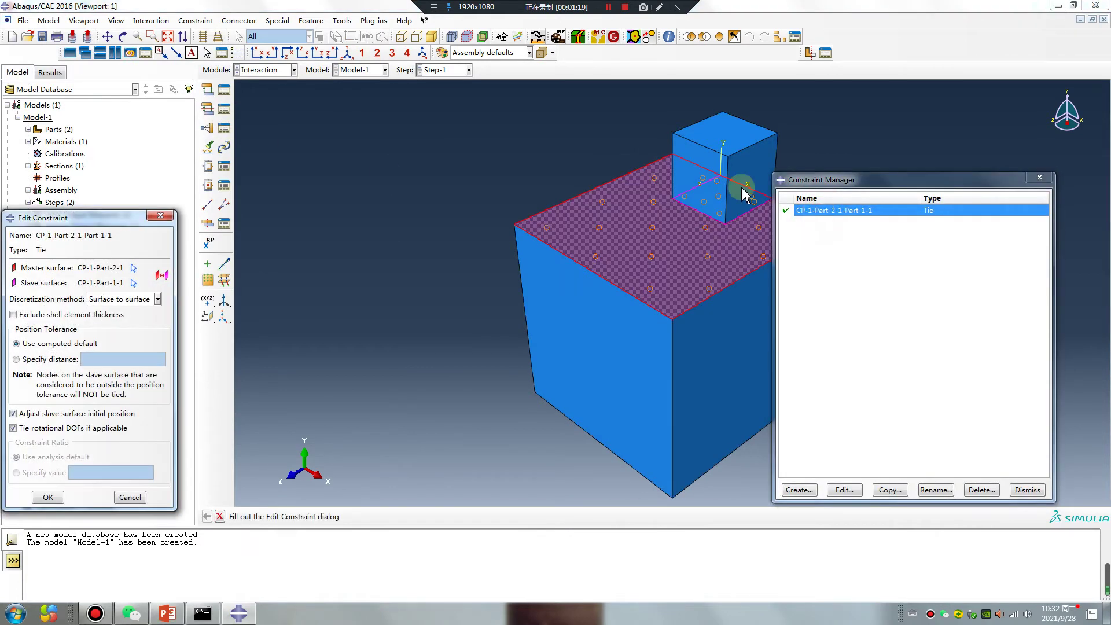
left_click_drag(81, 215, 318, 150)
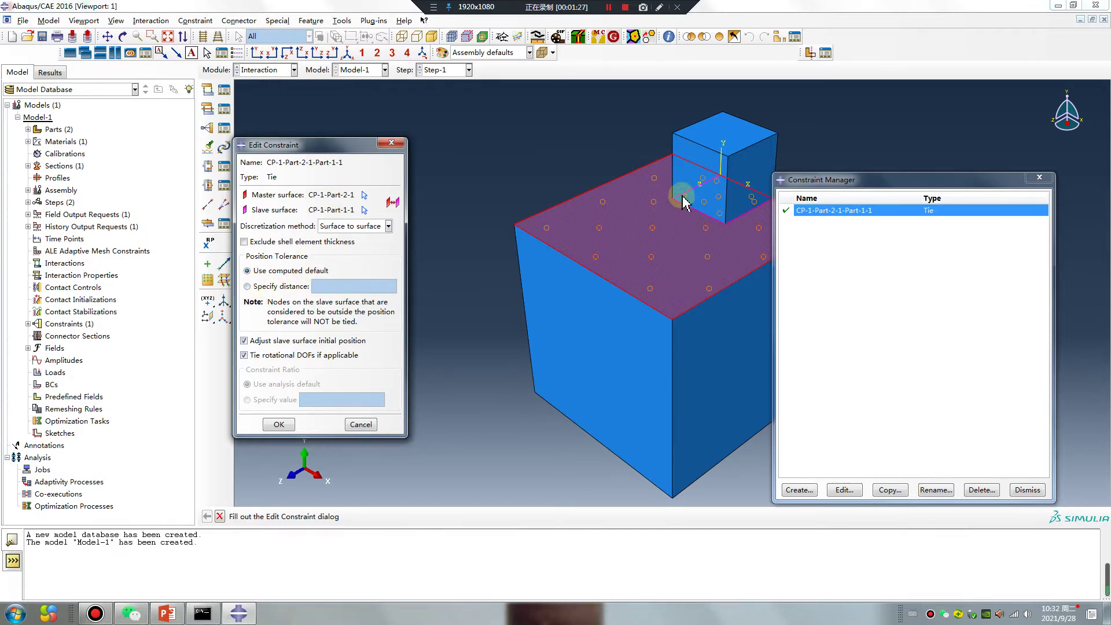
scroll(727, 226, "down", 3)
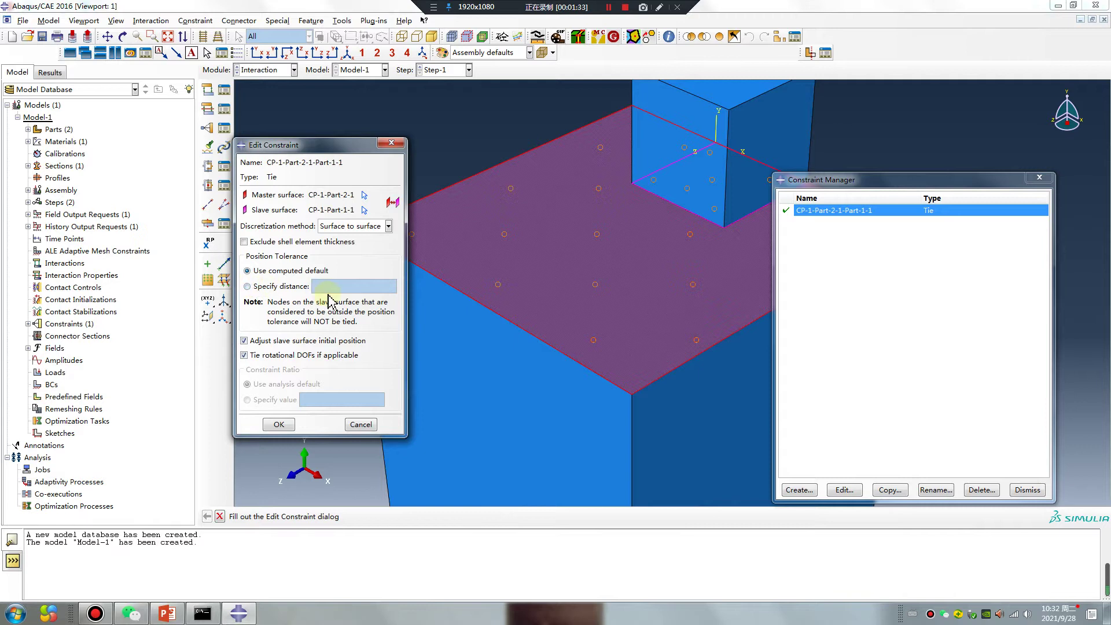
left_click(255, 290)
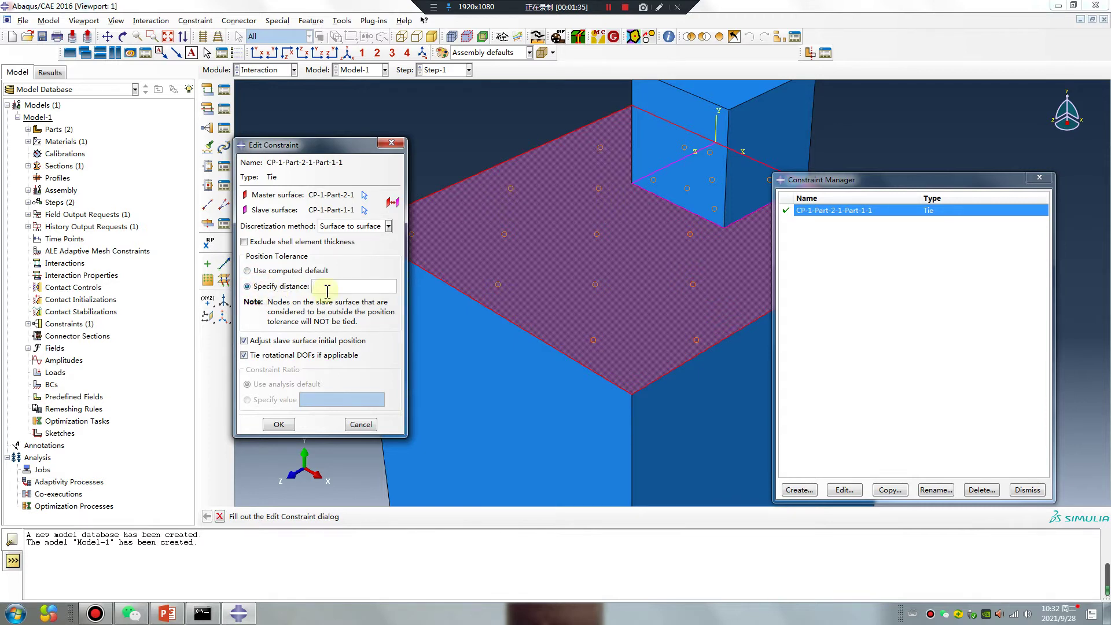
left_click(280, 425)
Translate the small block's instance by 0.1 in Y, from 0,0,0 to 0,0.1,0
left_click(266, 70)
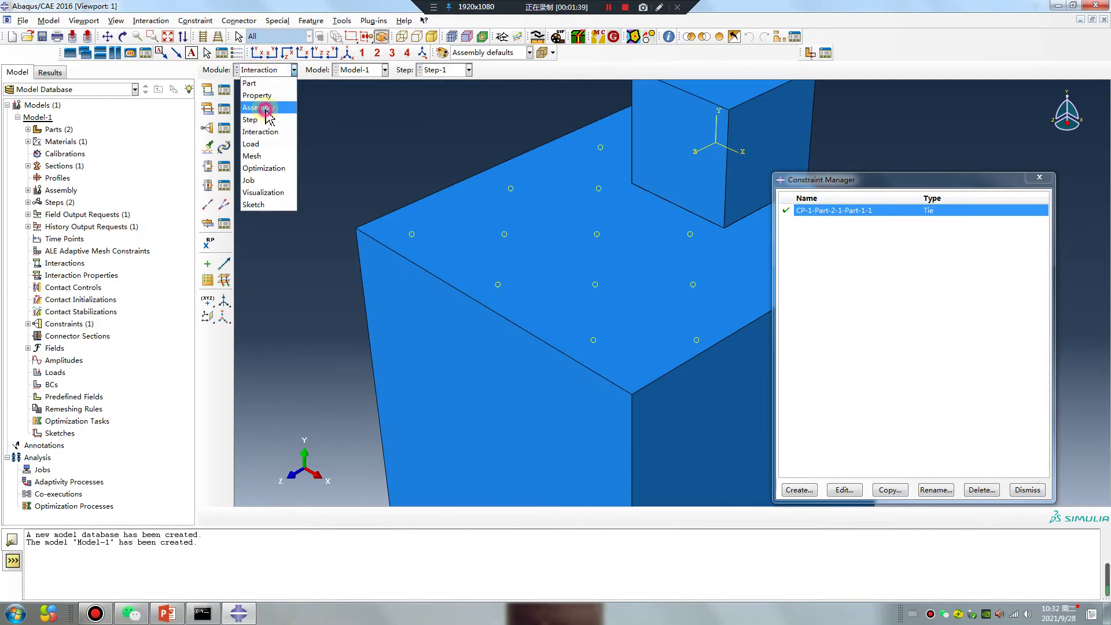
left_click(258, 107)
left_click(224, 106)
left_click(644, 185)
middle_click(596, 228)
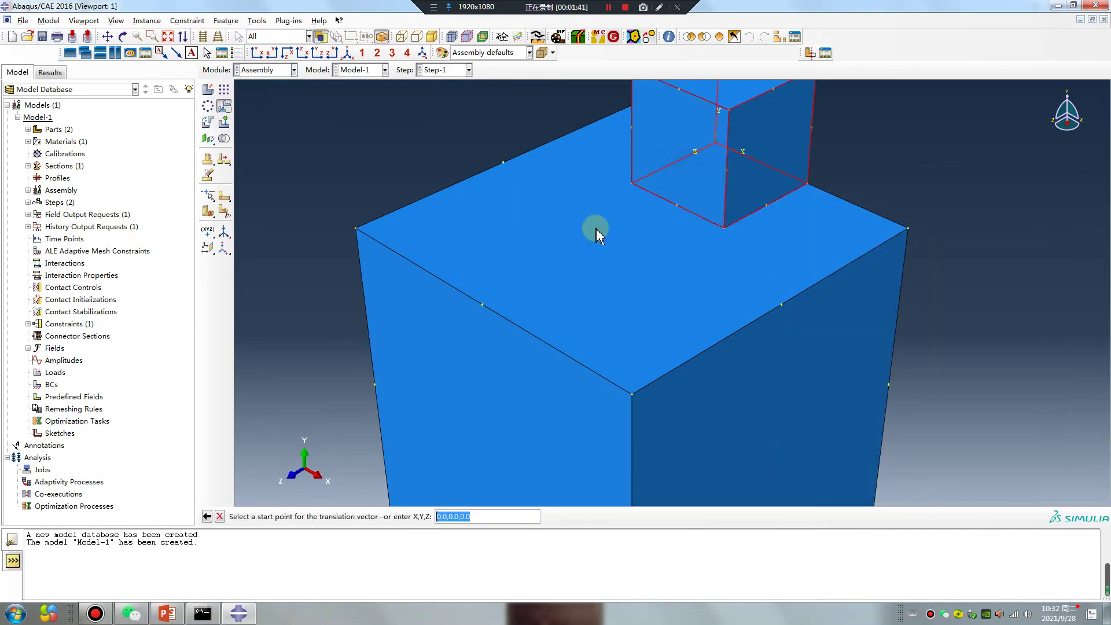
middle_click(366, 465)
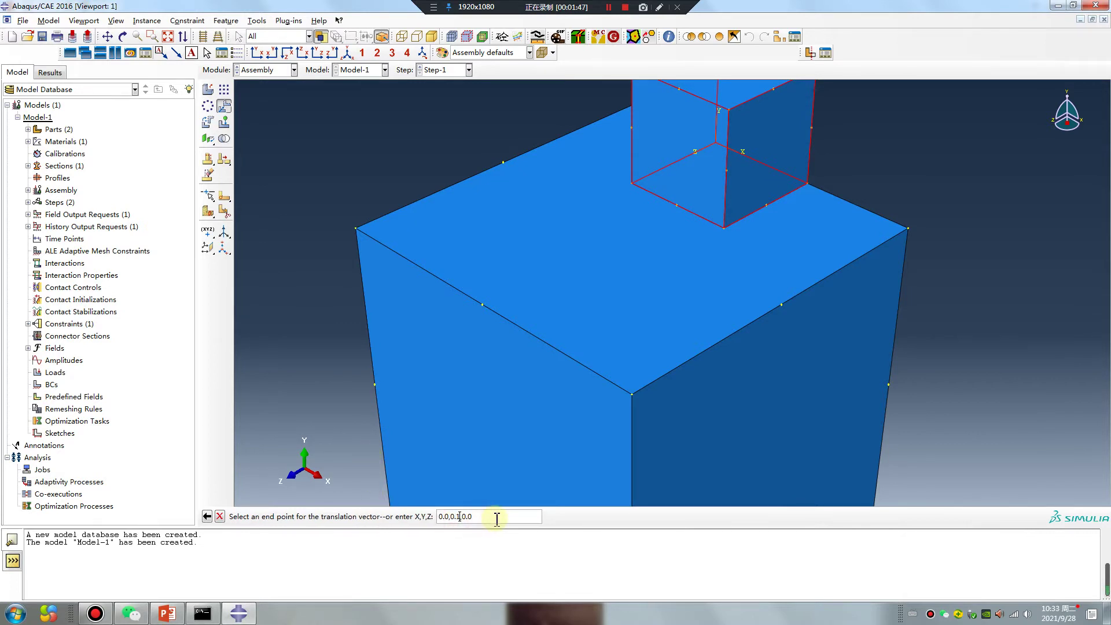
key("Return")
left_click(311, 517)
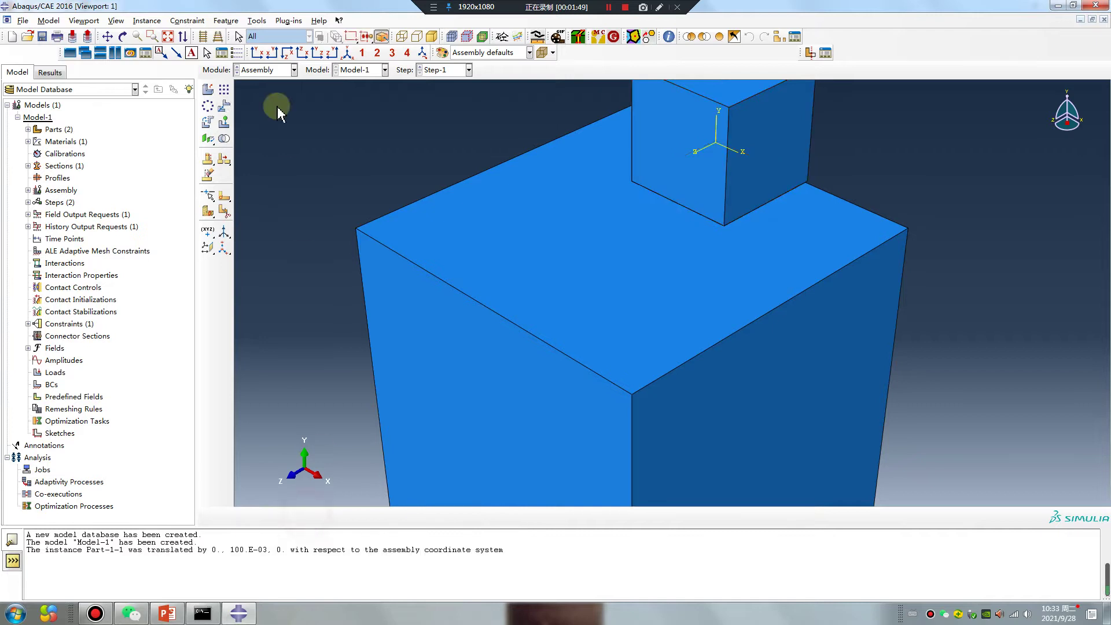
Review the tie constraint's specified position tolerance distance and close the constraint manager
left_click(257, 70)
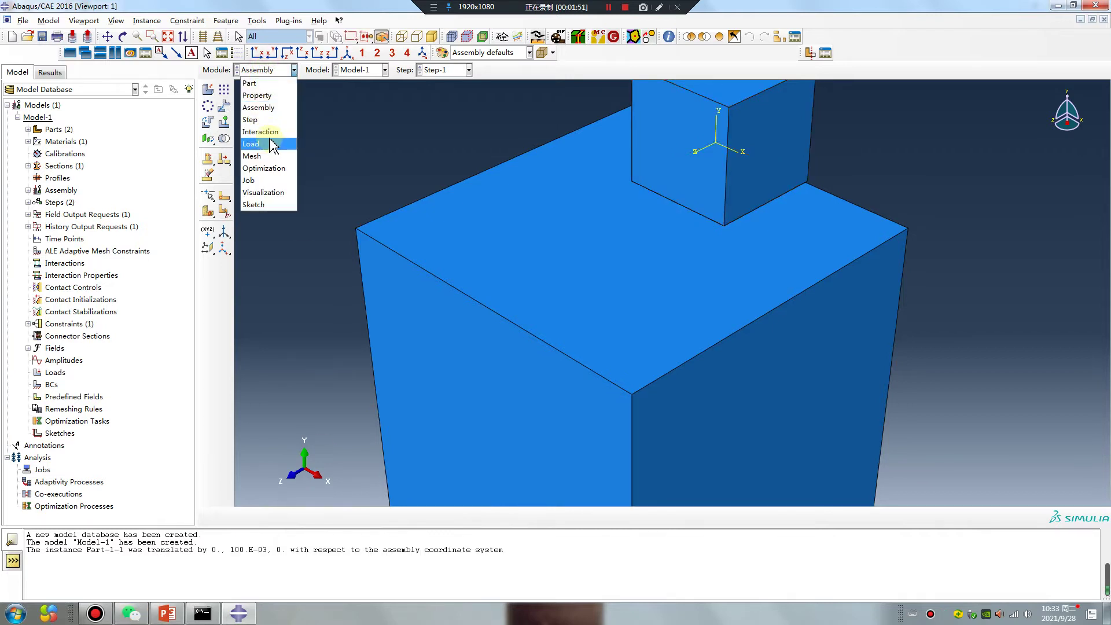
left_click(262, 132)
double_click(843, 213)
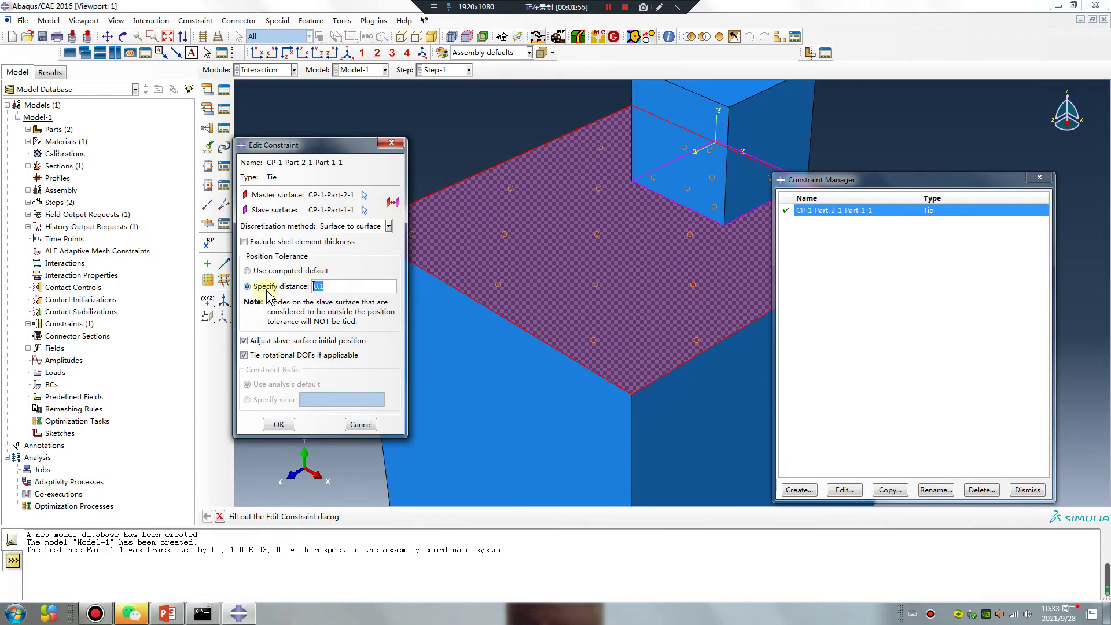
left_click(282, 425)
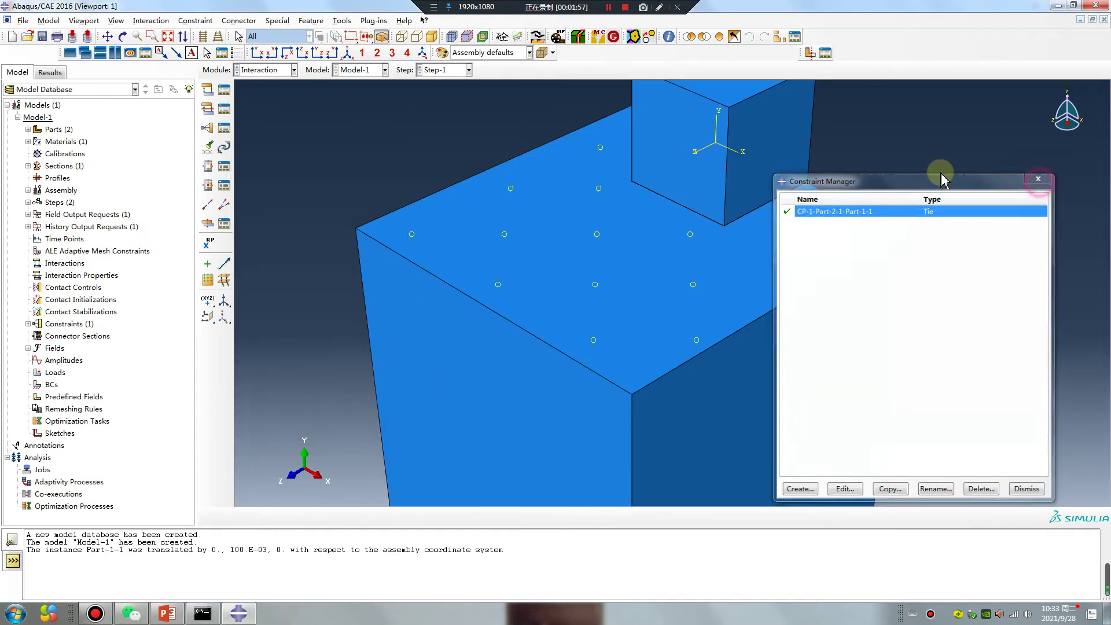
left_click(1038, 177)
Seed Part-2 with an approximate global size of 1 and mesh the part
left_click(270, 70)
left_click(276, 157)
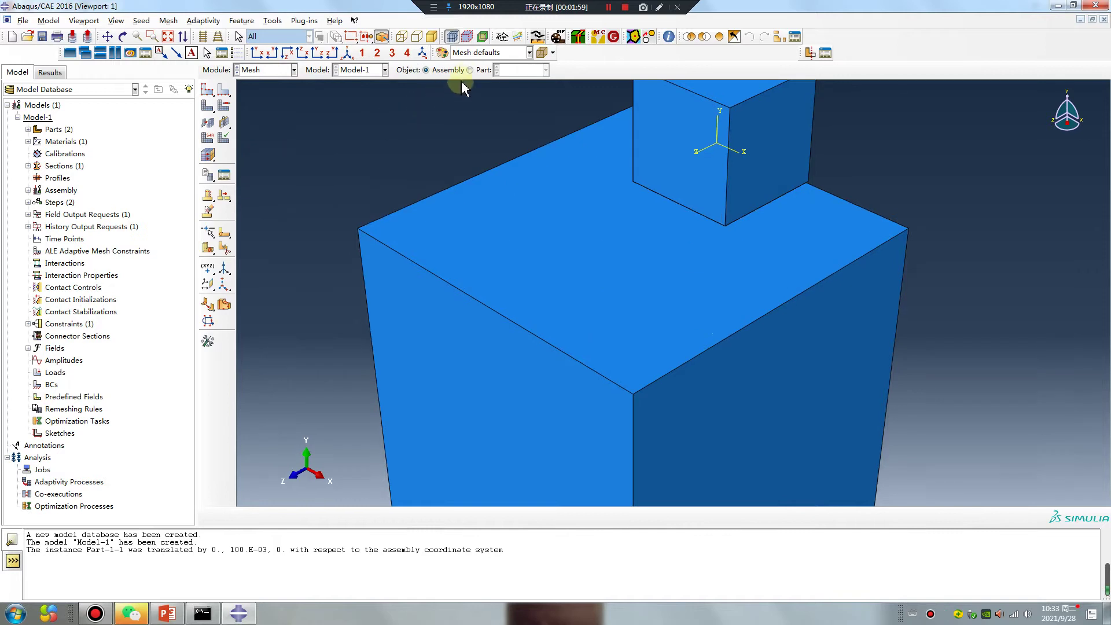
left_click(469, 70)
left_click(208, 106)
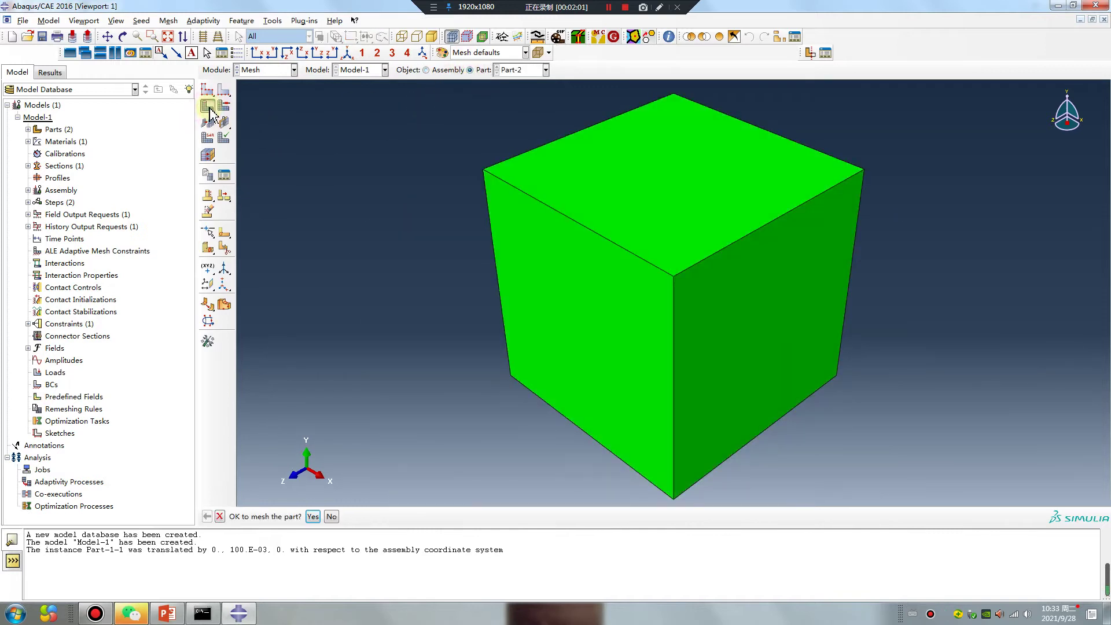
left_click(545, 70)
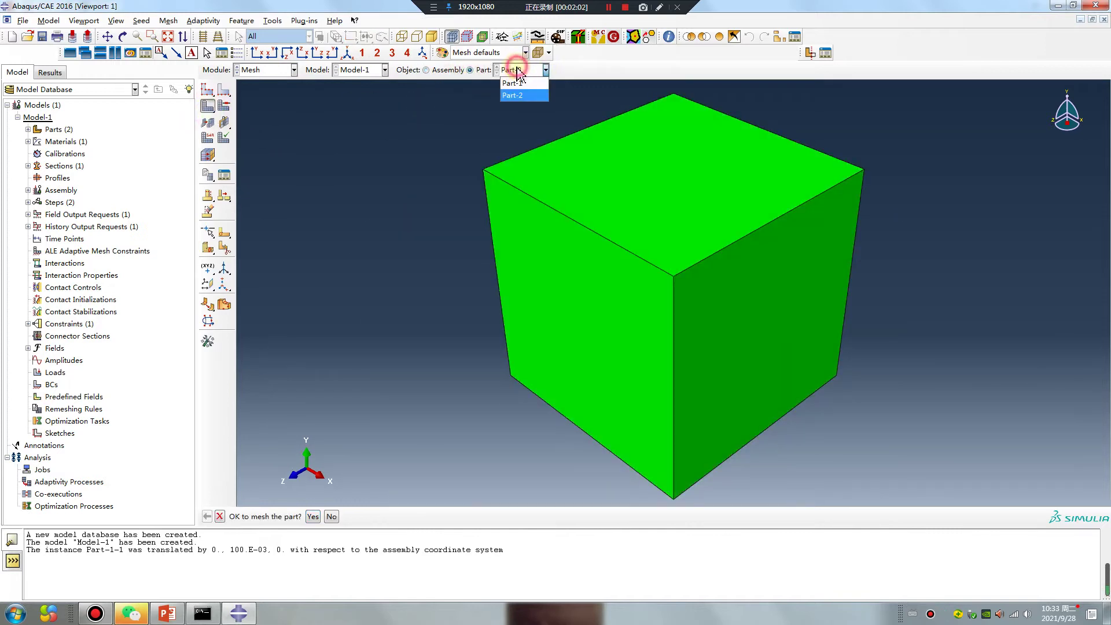
left_click(207, 90)
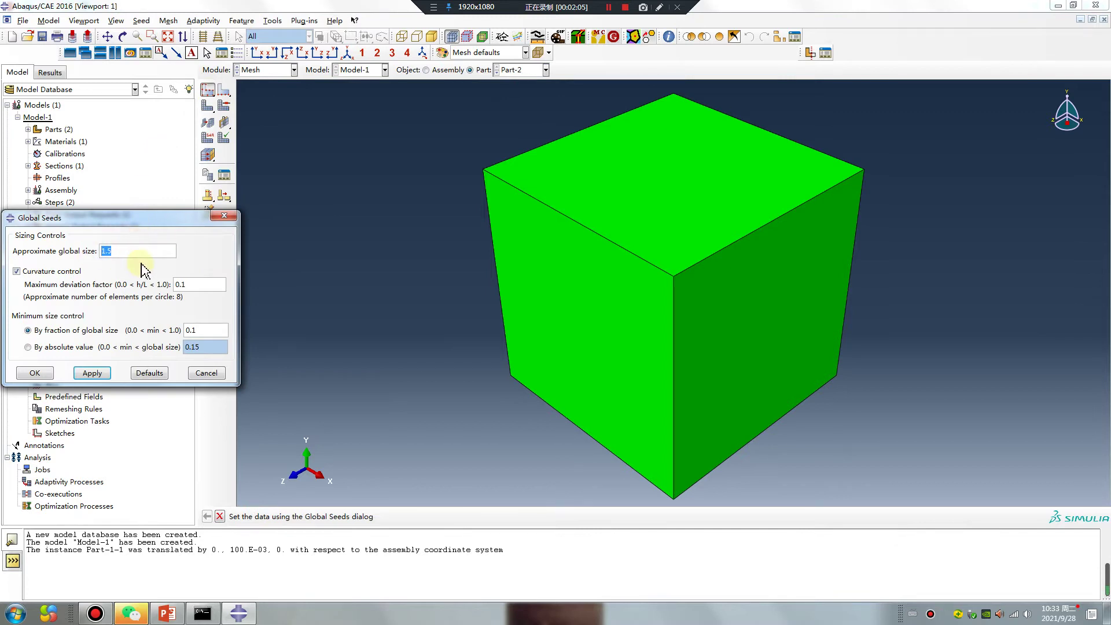
left_click(97, 373)
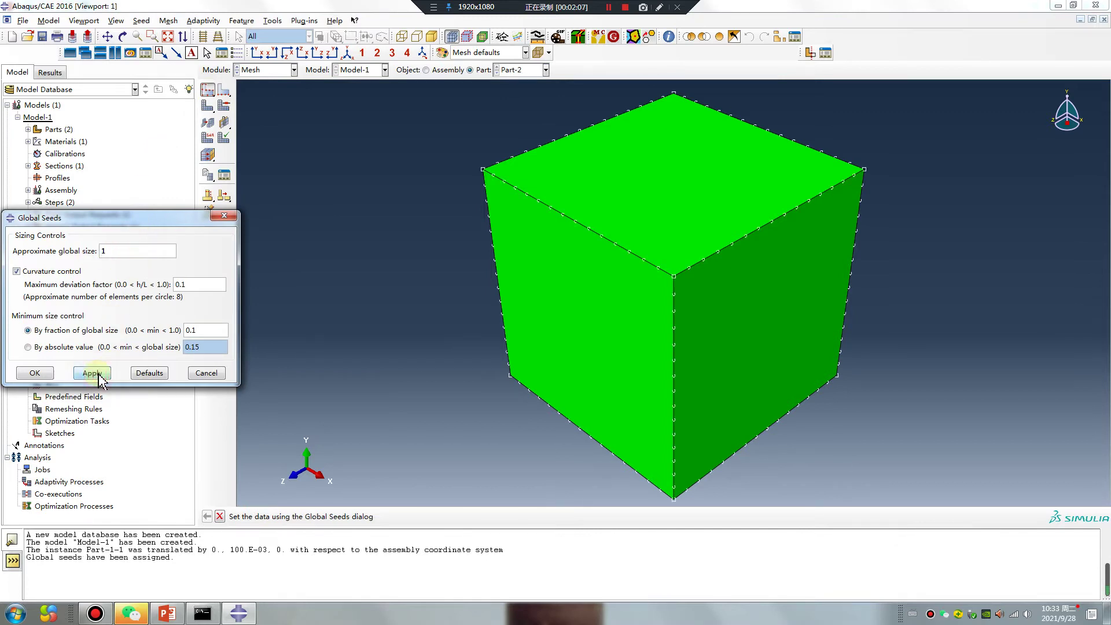
left_click(44, 373)
left_click(207, 105)
middle_click(331, 199)
Seed Part-1 with an approximate global size of 0.5 and mesh the part
left_click(514, 70)
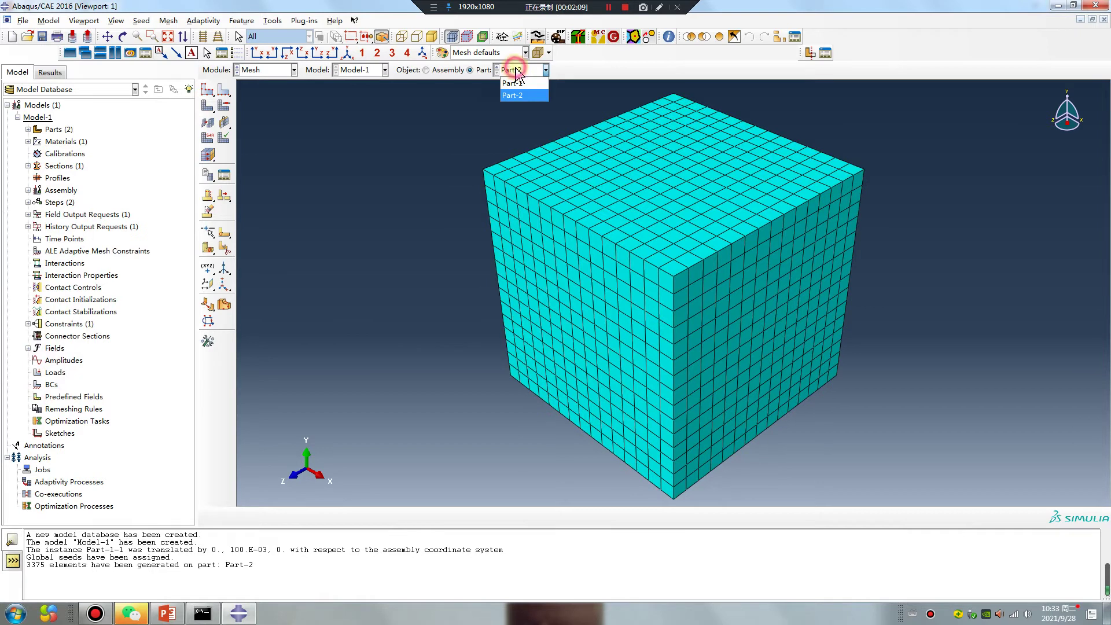
left_click(514, 83)
left_click(207, 90)
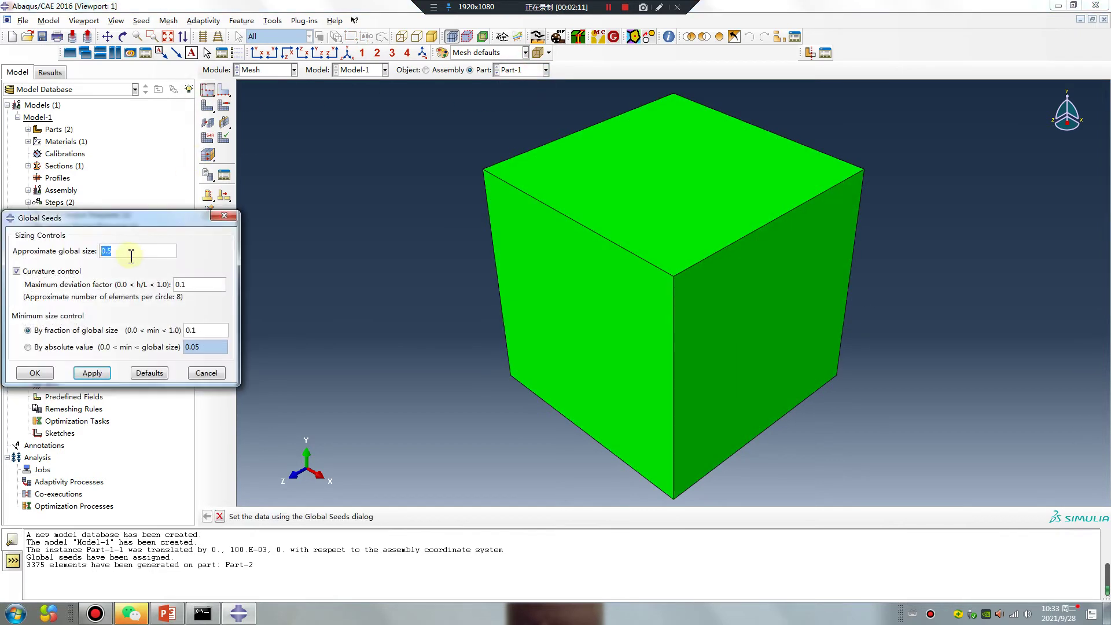
left_click(93, 373)
left_click(34, 373)
left_click(207, 105)
middle_click(295, 93)
Create an Encastre boundary condition in the Initial step on the bottom face of the large block
left_click(294, 69)
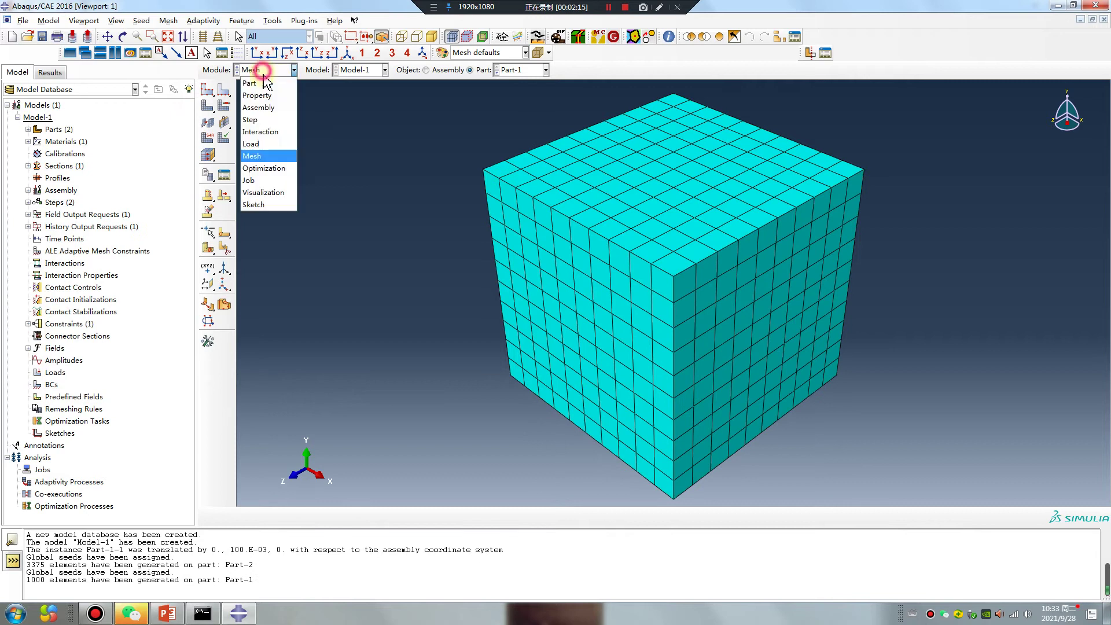
left_click(261, 141)
scroll(642, 224, "down", 3)
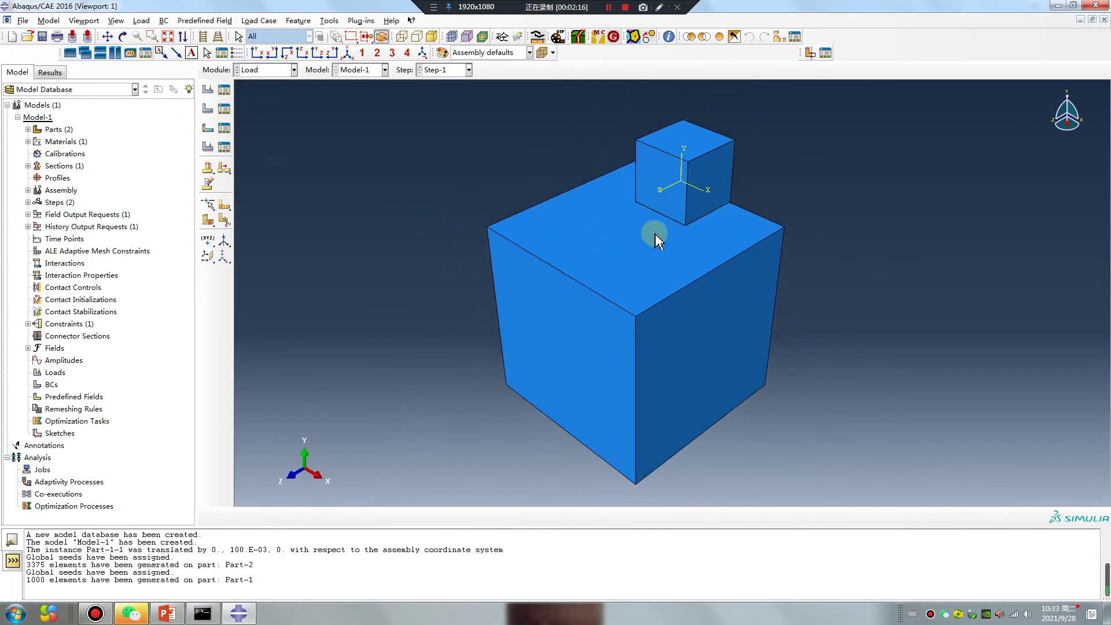
left_click(207, 109)
left_click(67, 201)
left_click(67, 216)
left_click(55, 379)
left_click_drag(662, 330, 612, 379, "ctrl+alt")
left_click(612, 379)
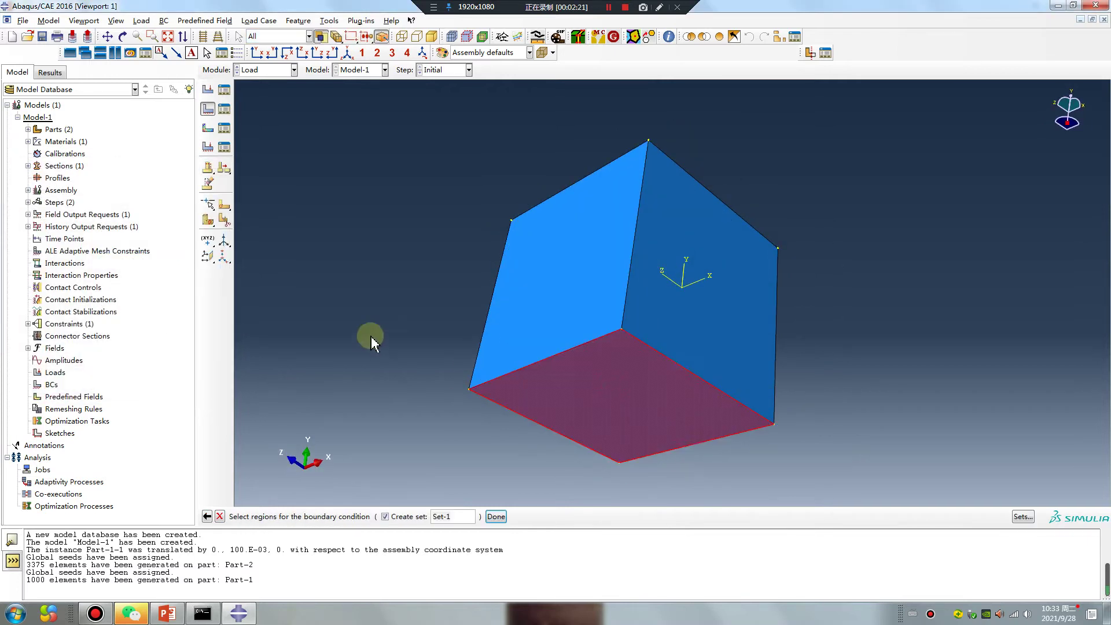
middle_click(371, 341)
left_click(20, 376)
left_click(51, 397)
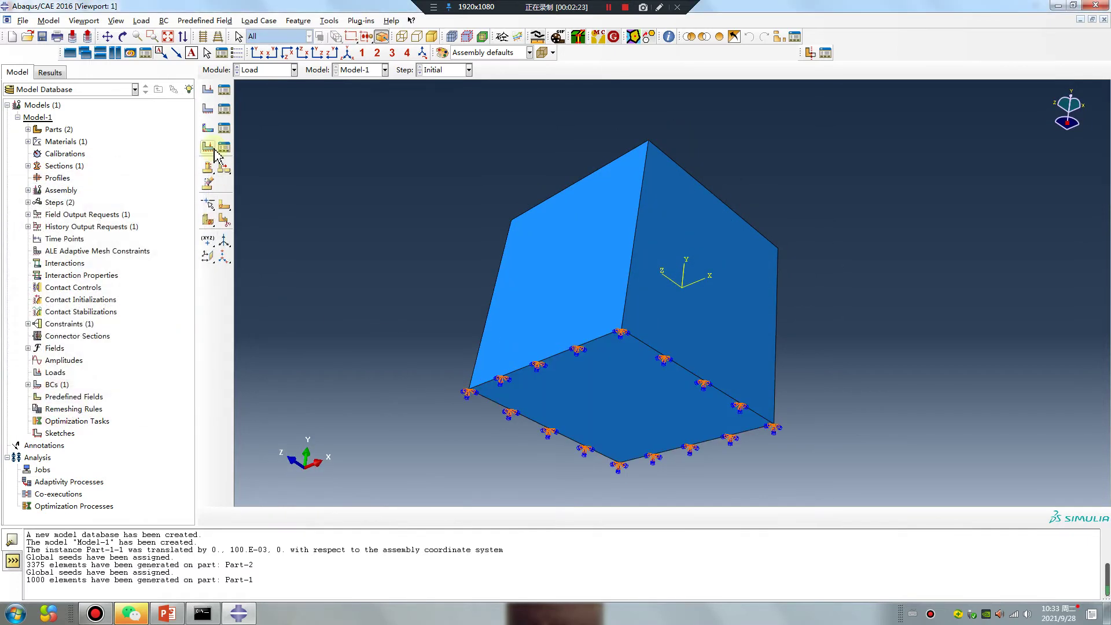
Apply a uniform pressure load of magnitude 5 in Step-1 to the top face of the small block
left_click(207, 90)
left_click(96, 97)
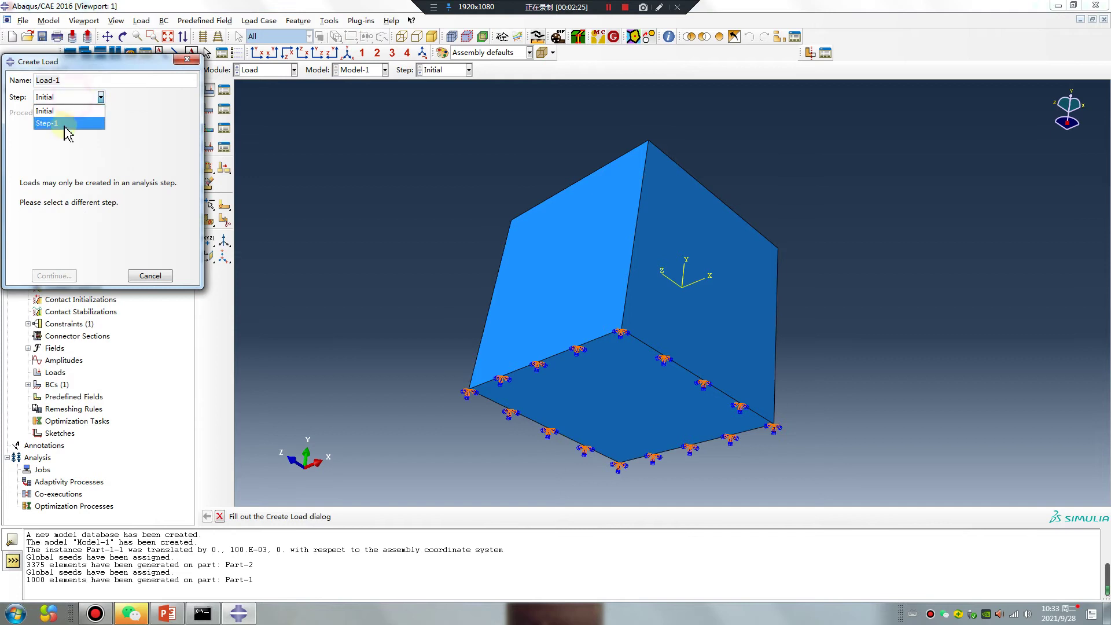
left_click(58, 121)
left_click(128, 167)
left_click(53, 276)
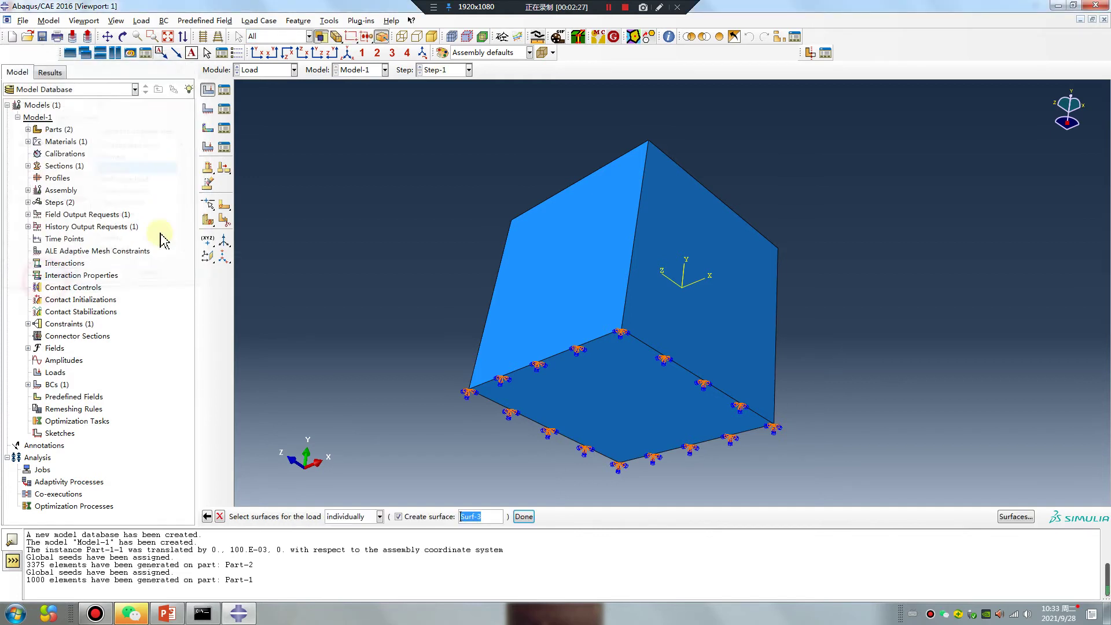
left_click_drag(612, 211, 677, 155, "ctrl+alt")
left_click(676, 155)
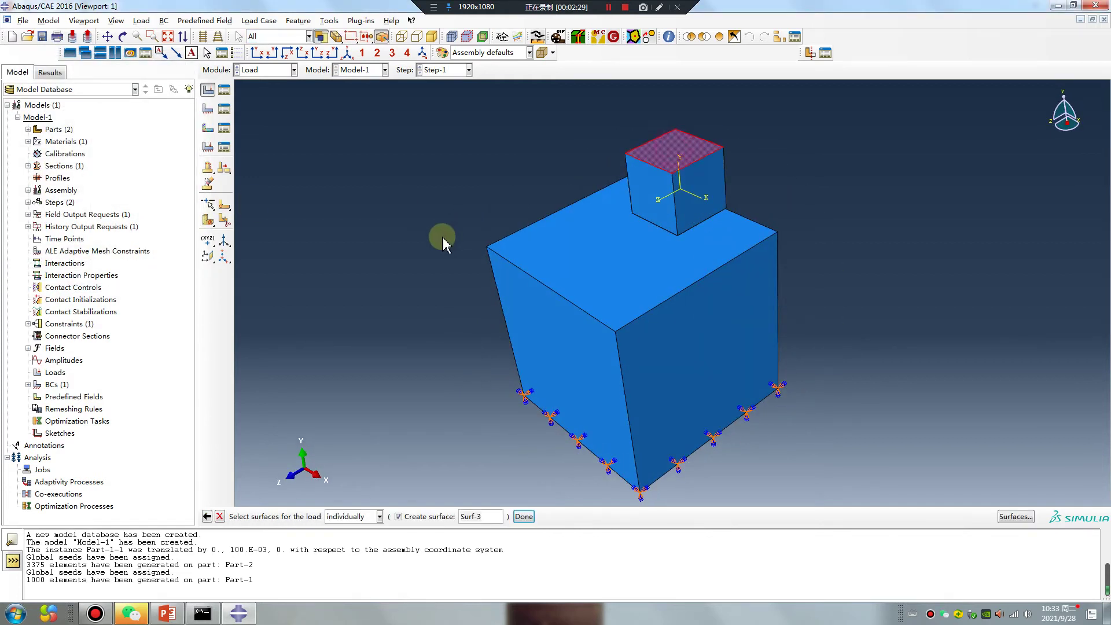
middle_click(540, 218)
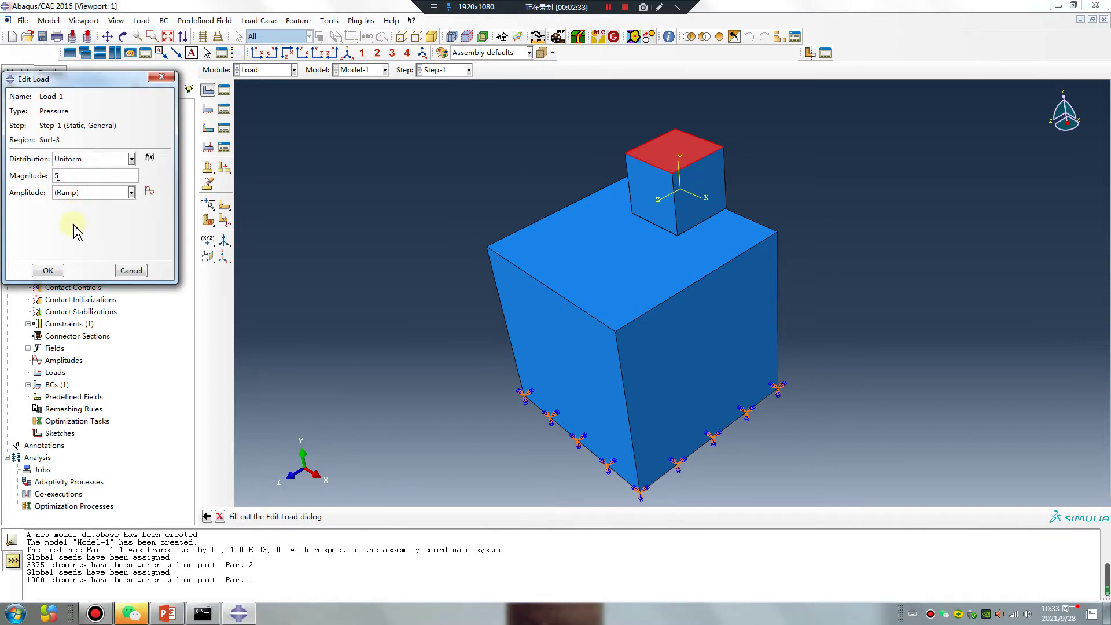
left_click(56, 273)
Switch to the Job module and save the model database as 4.cae in the D:\work\9\0928\4 directory
left_click(284, 70)
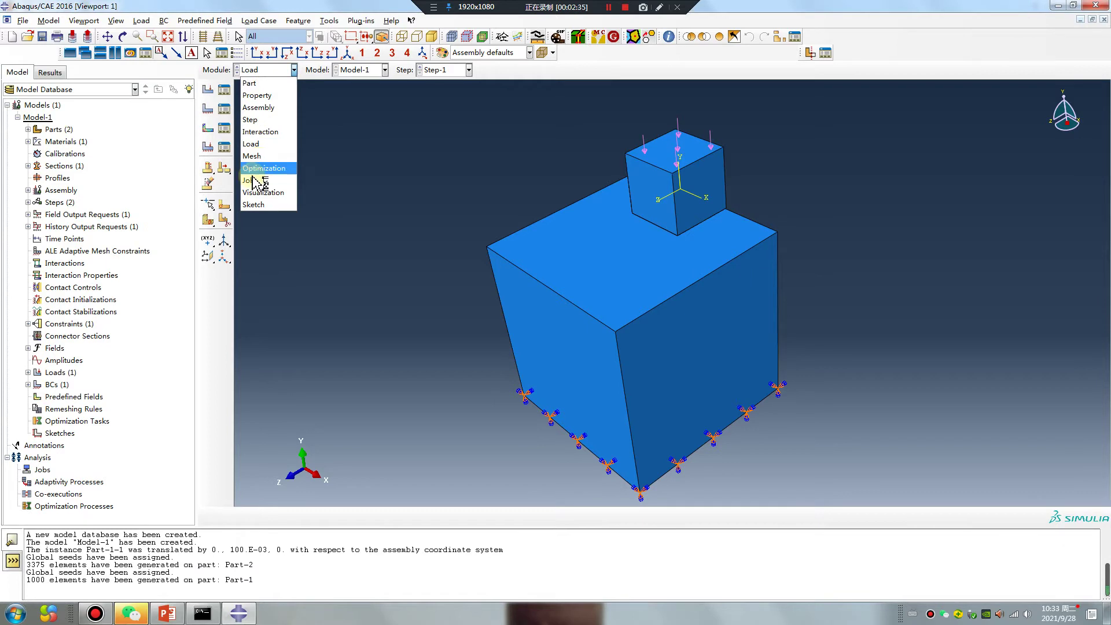
left_click(250, 181)
left_click(42, 37)
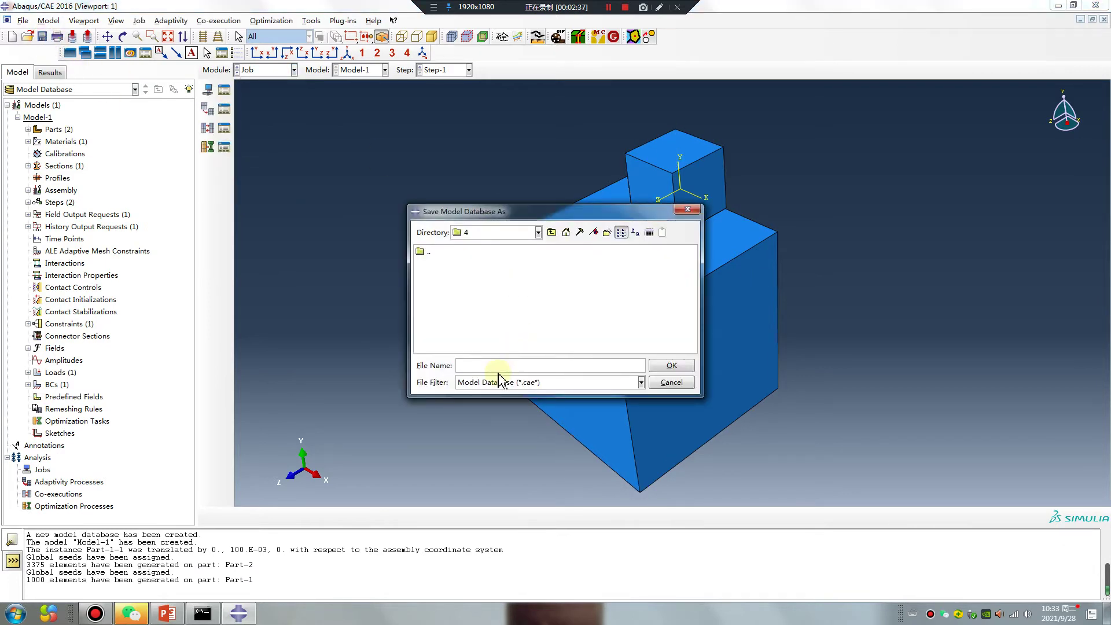
key("Return")
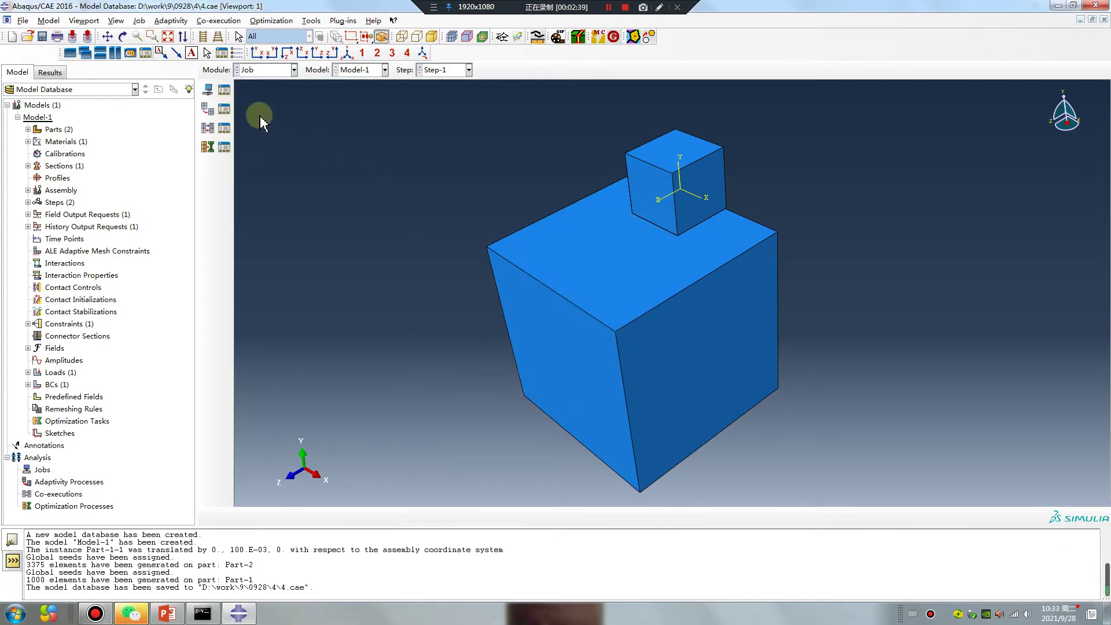
Create a full analysis job for Model-1 and submit it
left_click(208, 90)
left_click(446, 426)
left_click(387, 319)
left_click(289, 336)
left_click(313, 525)
left_click(224, 89)
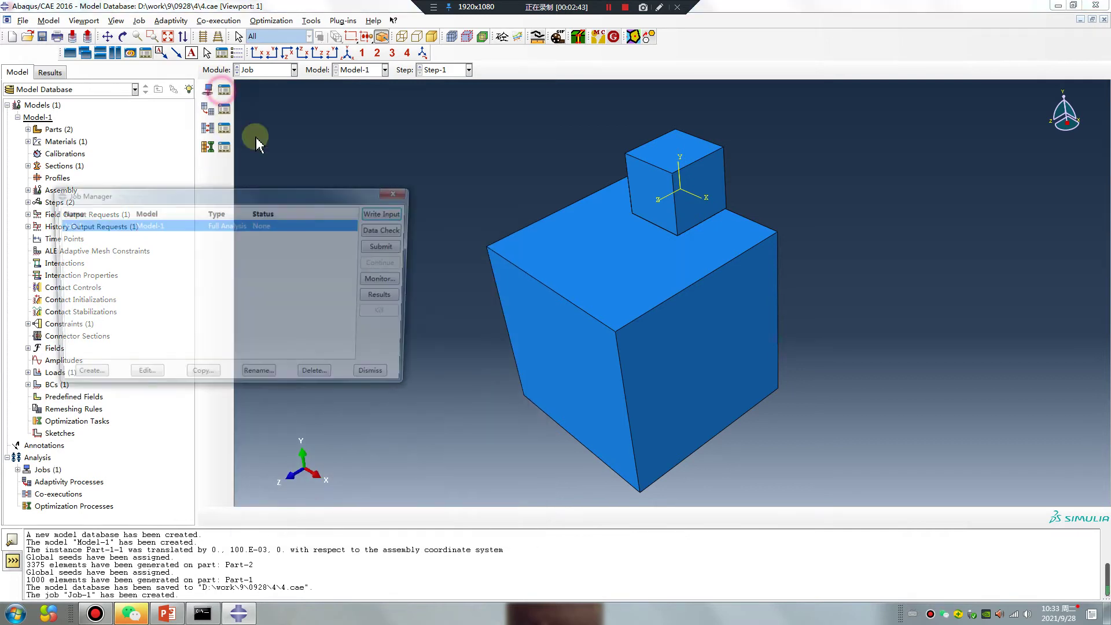
left_click(388, 246)
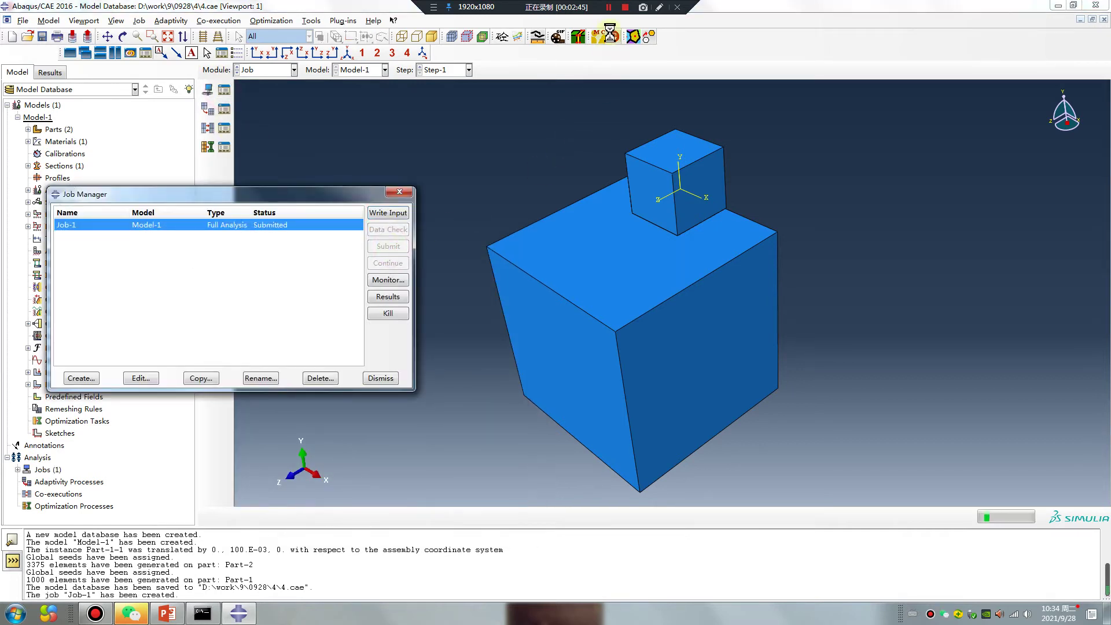
Assign the solid homogeneous section Section-1 to Part-1 and check the section assignment of Part-2
left_click(266, 70)
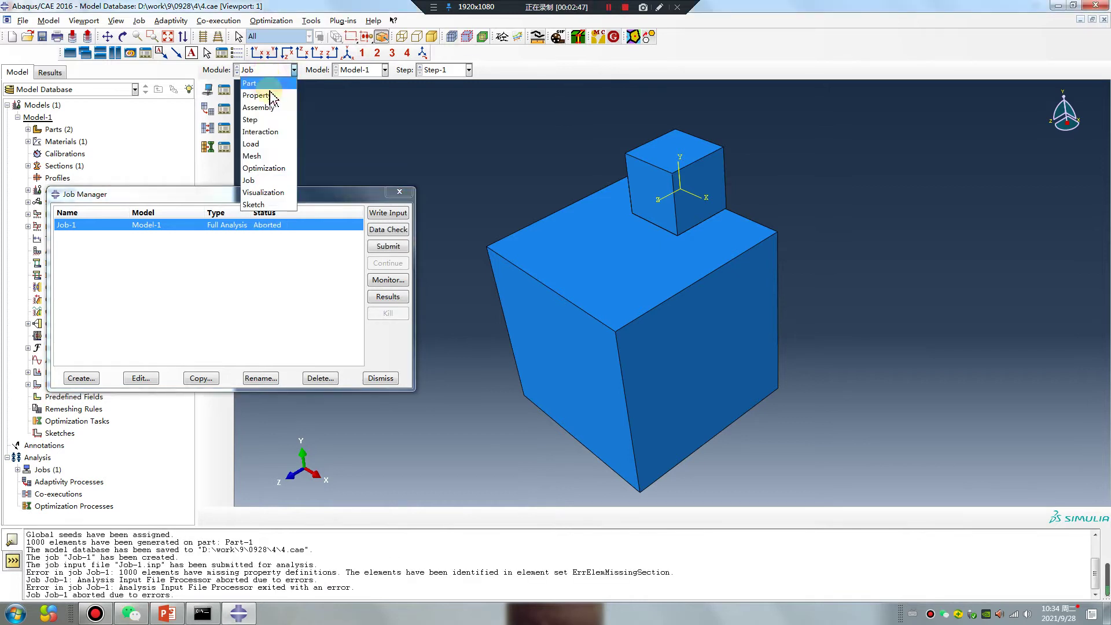
left_click(258, 95)
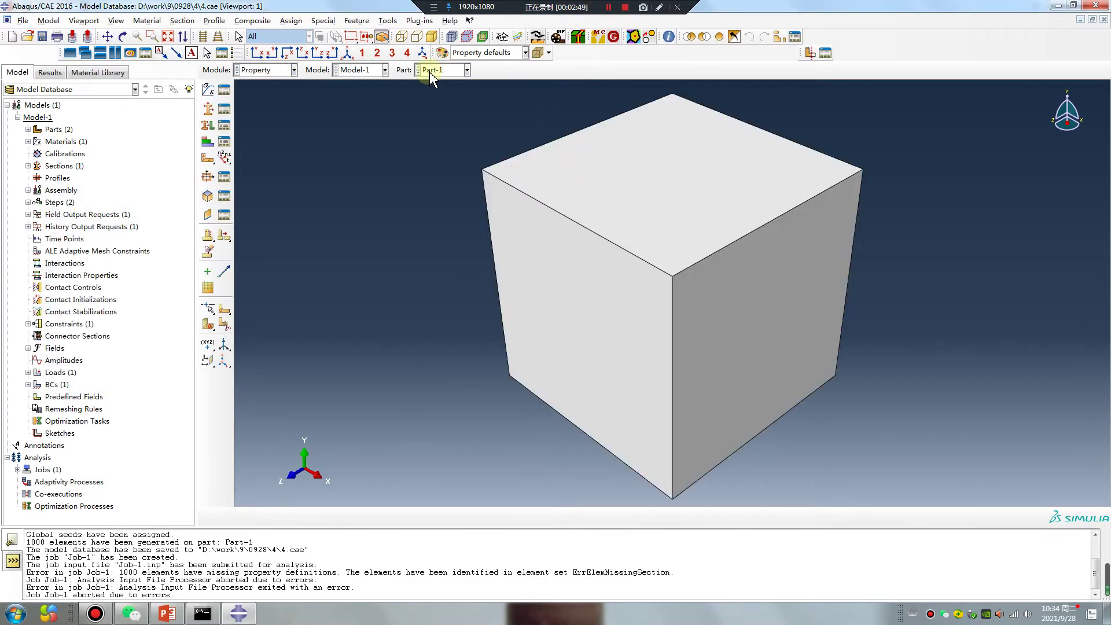
left_click(227, 114)
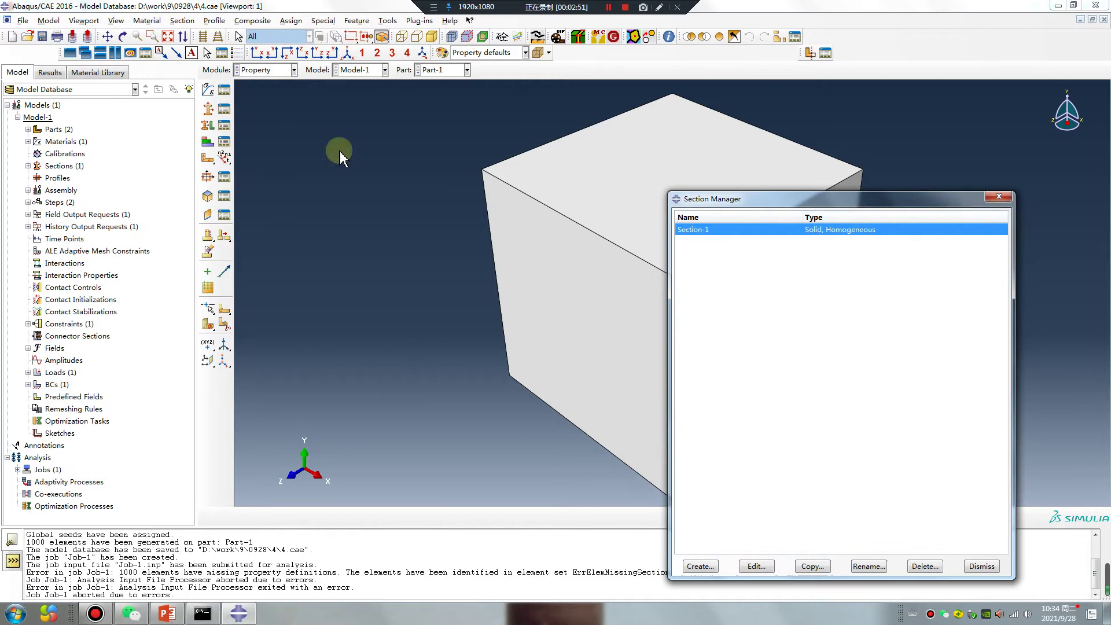
left_click(996, 201)
left_click(214, 129)
left_click(582, 221)
middle_click(456, 298)
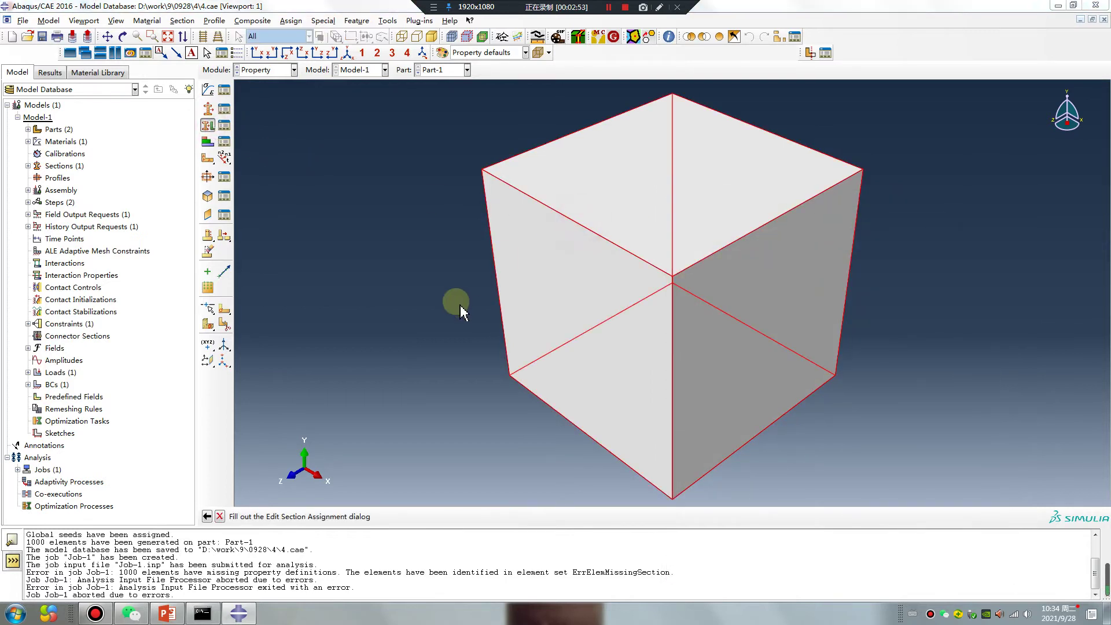
left_click(43, 296)
left_click(457, 70)
left_click(440, 92)
Resubmit the analysis job, overwriting its existing job files
left_click(266, 70)
left_click(255, 177)
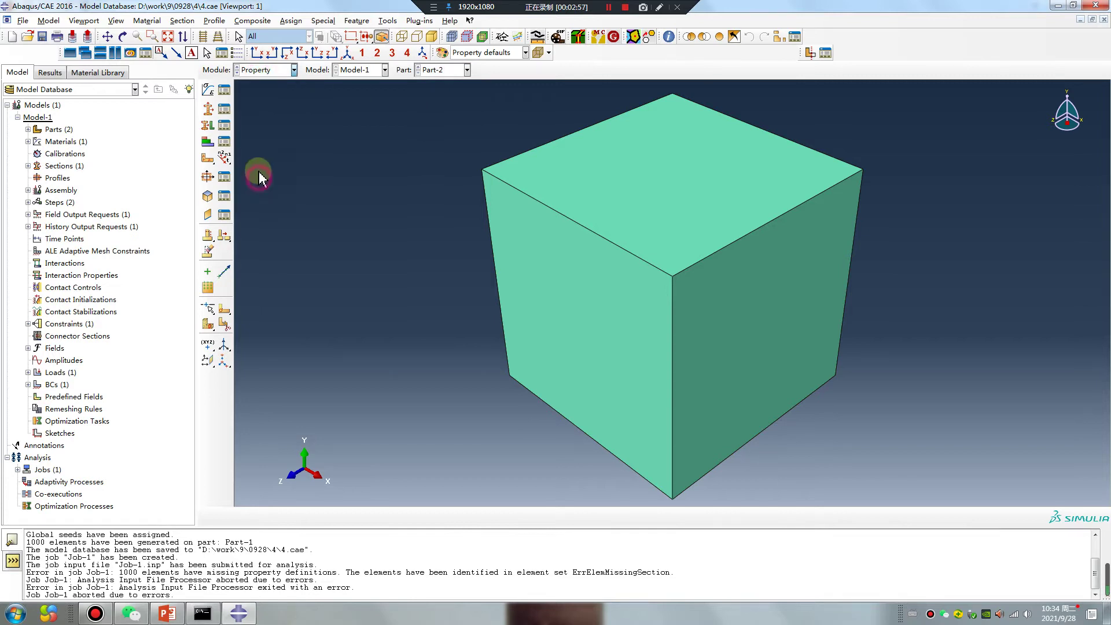
left_click(224, 90)
left_click(382, 247)
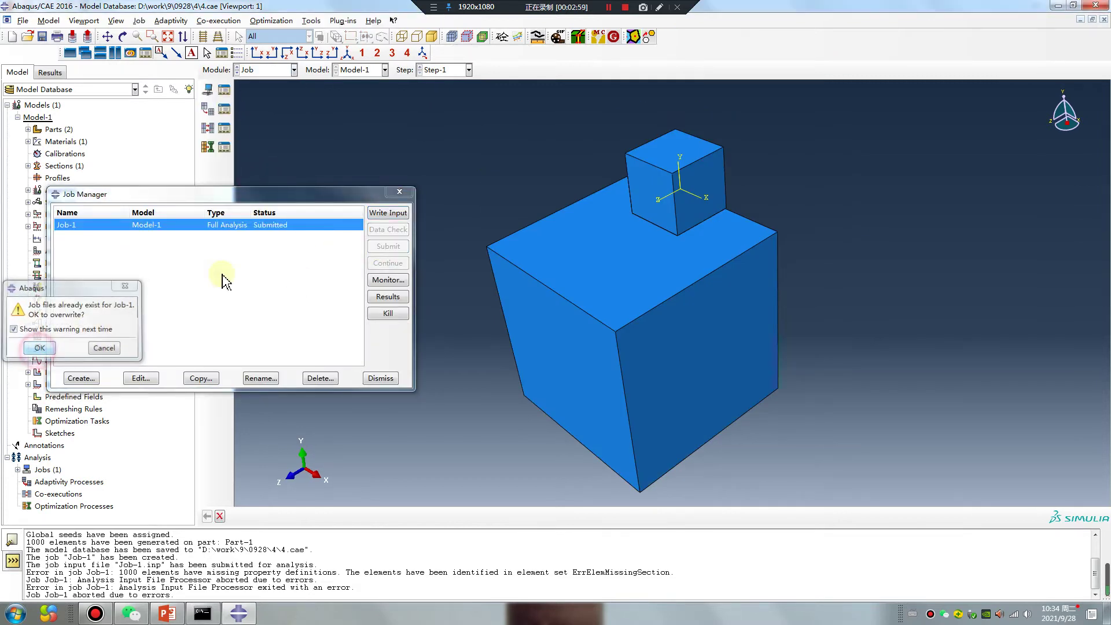
left_click(37, 342)
left_click(608, 8)
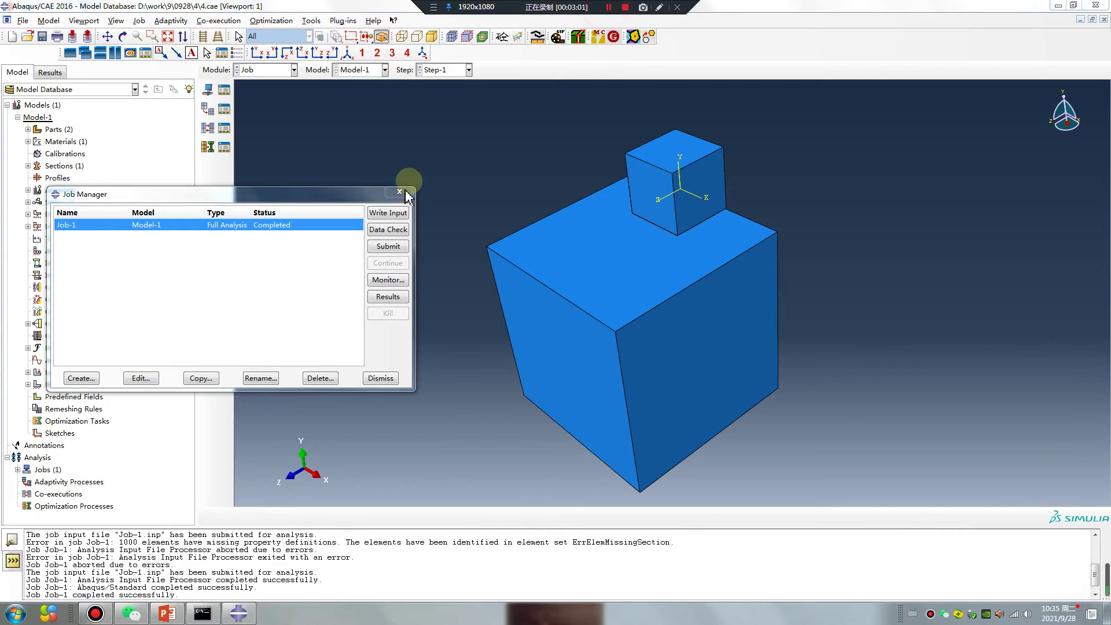
Open the job results, plot the Mises stress contours on the deformed shape and examine the interface between the two blocks
left_click(386, 297)
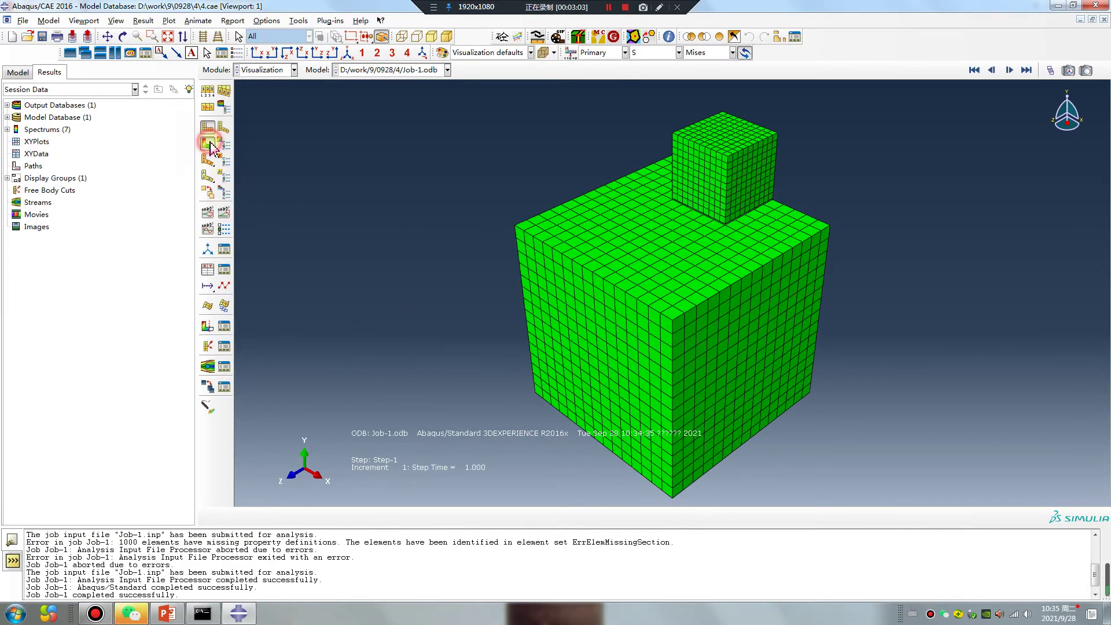
left_click(207, 143)
scroll(682, 246, "down", 5)
left_click_drag(733, 228, 719, 186, "ctrl+alt")
scroll(706, 182, "down", 4)
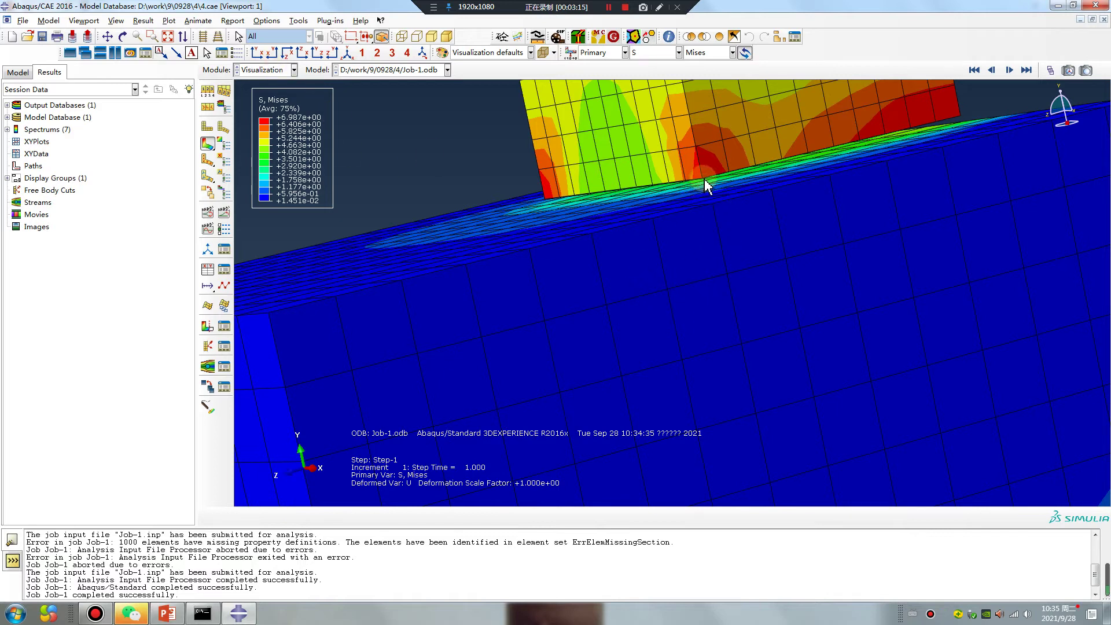
left_click(474, 166)
left_click(704, 196)
scroll(711, 243, "down", 3)
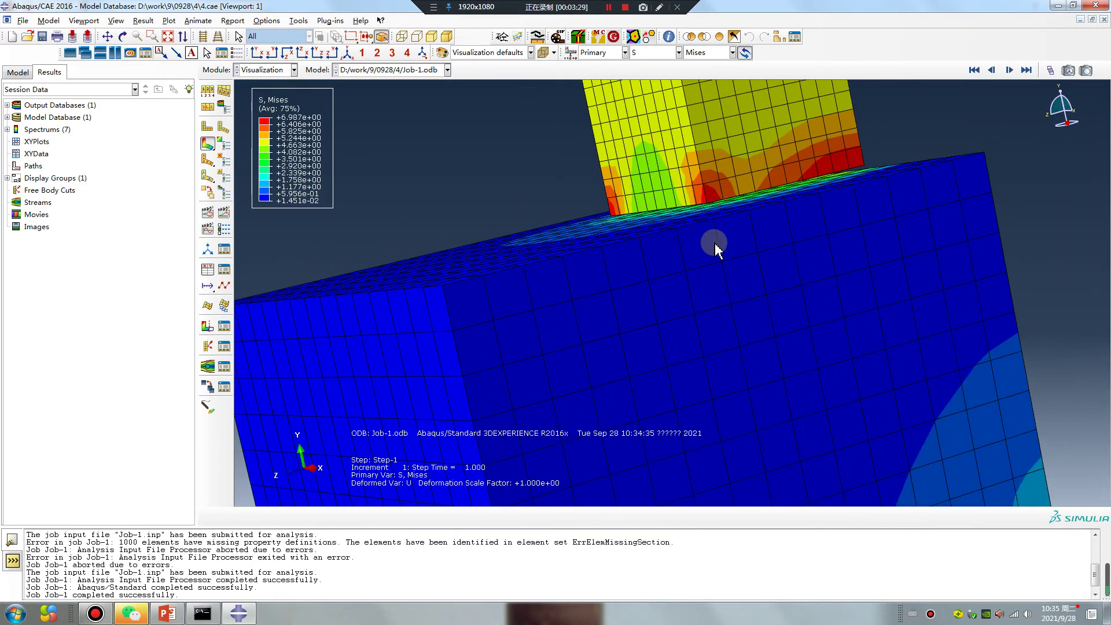
left_click_drag(596, 249, 669, 313, "ctrl+alt")
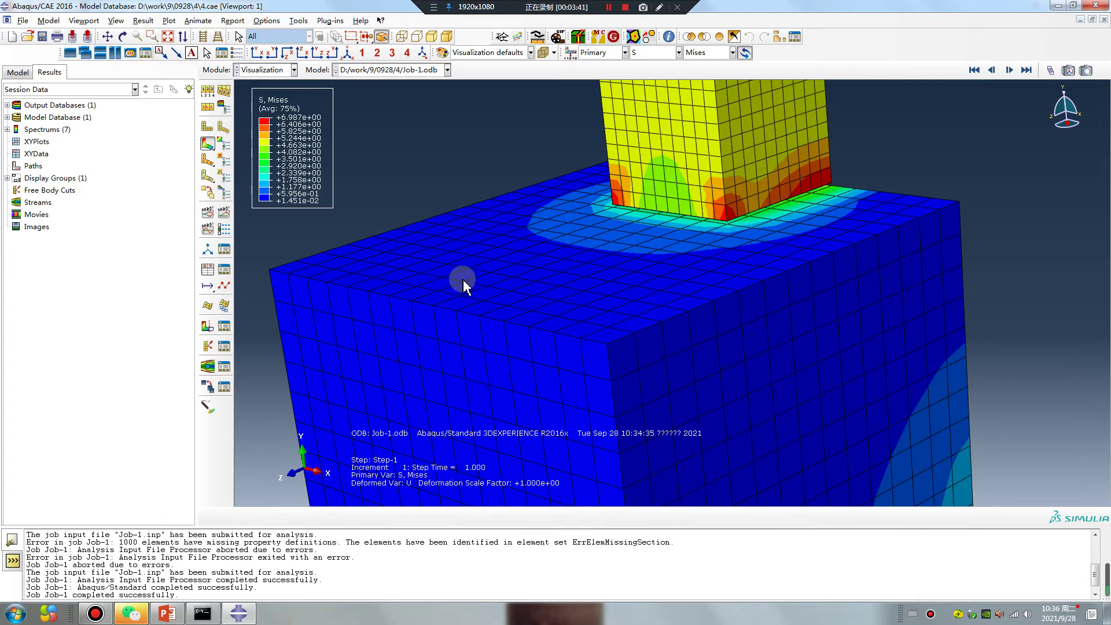
left_click(659, 6)
mouse_move(486, 250)
left_mouse_down()
mouse_move(886, 262)
mouse_move(443, 477)
mouse_move(404, 389)
left_mouse_up()
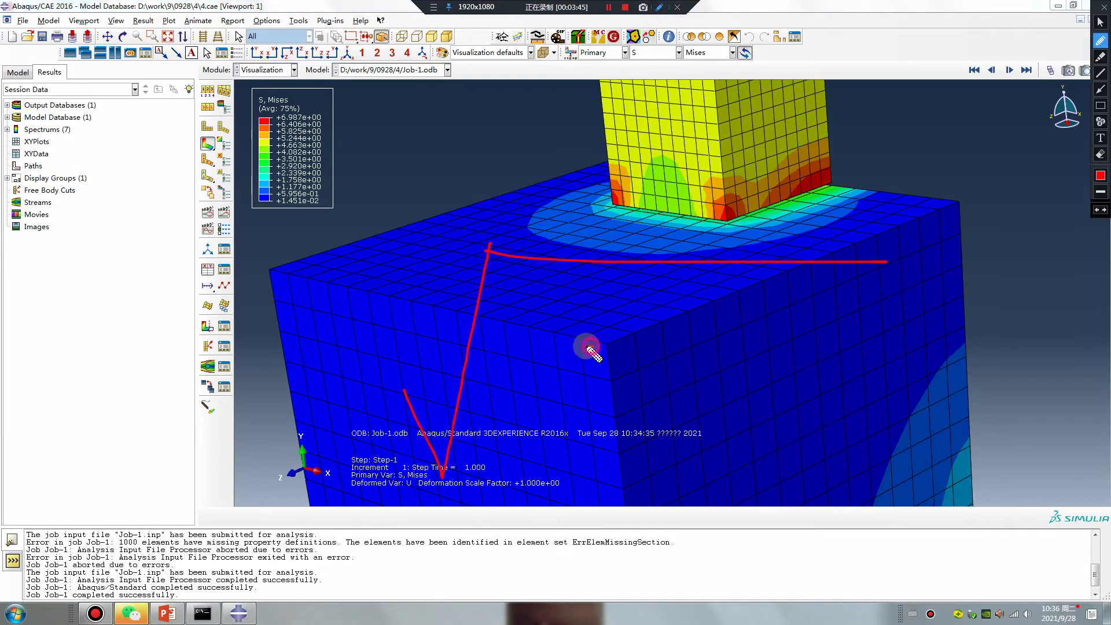
left_click_drag(585, 349, 622, 348)
mouse_move(543, 357)
left_mouse_down()
mouse_move(517, 405)
mouse_move(549, 403)
left_mouse_up()
left_click_drag(547, 319, 550, 328)
mouse_move(617, 395)
left_mouse_down()
mouse_move(691, 394)
mouse_move(668, 407)
left_mouse_up()
left_click_drag(733, 276, 720, 417)
left_click_drag(781, 312, 825, 328)
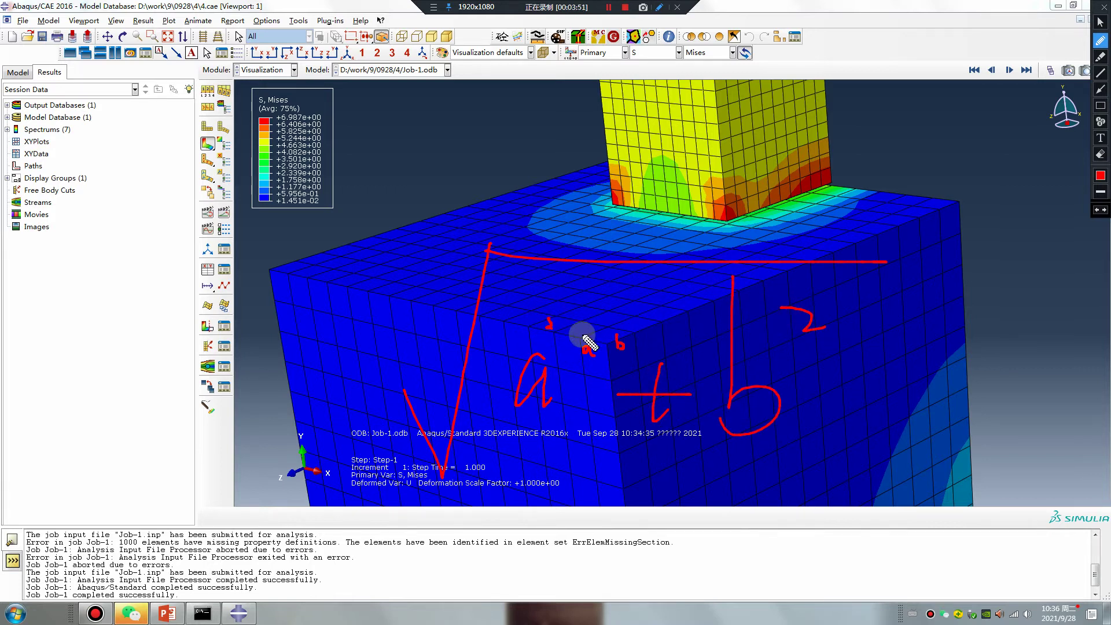
mouse_move(724, 216)
left_mouse_down()
mouse_move(726, 242)
mouse_move(466, 236)
mouse_move(411, 354)
left_mouse_up()
left_click_drag(398, 311, 430, 312)
left_click_drag(404, 369, 433, 372)
left_click_drag(370, 392, 434, 391)
key("Escape")
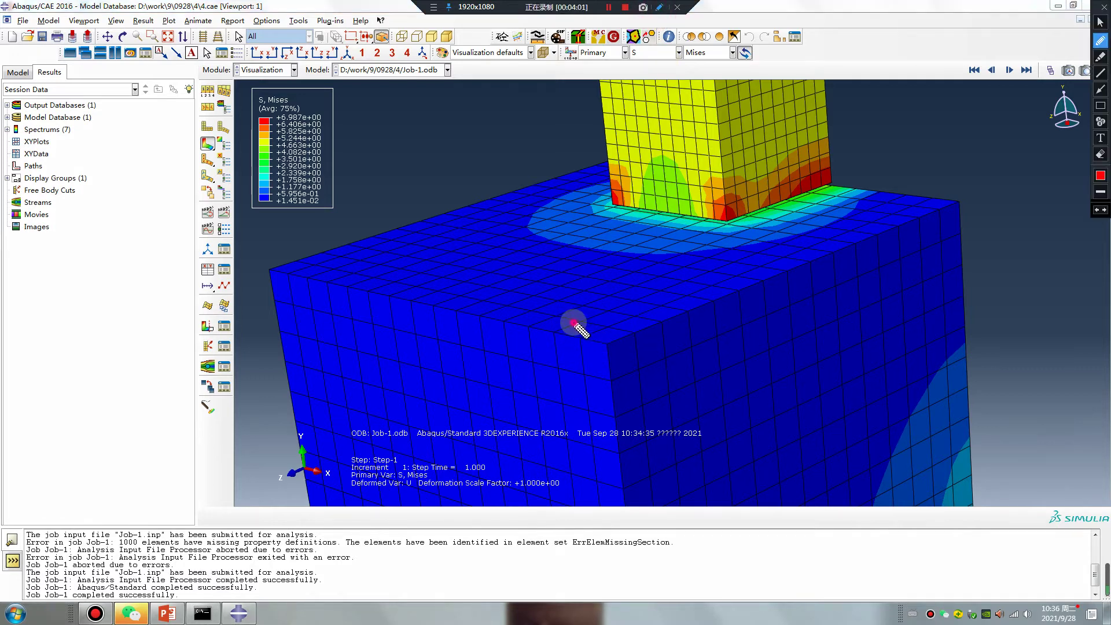
mouse_move(687, 276)
left_mouse_down()
mouse_move(618, 402)
mouse_move(602, 338)
left_mouse_up()
left_click_drag(627, 315, 658, 370)
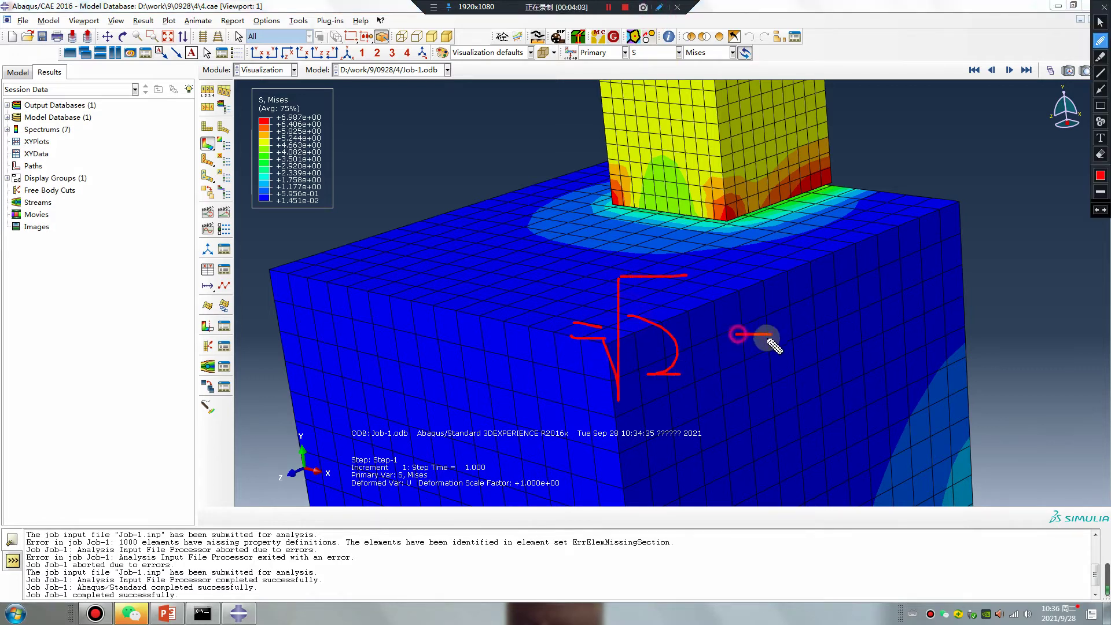
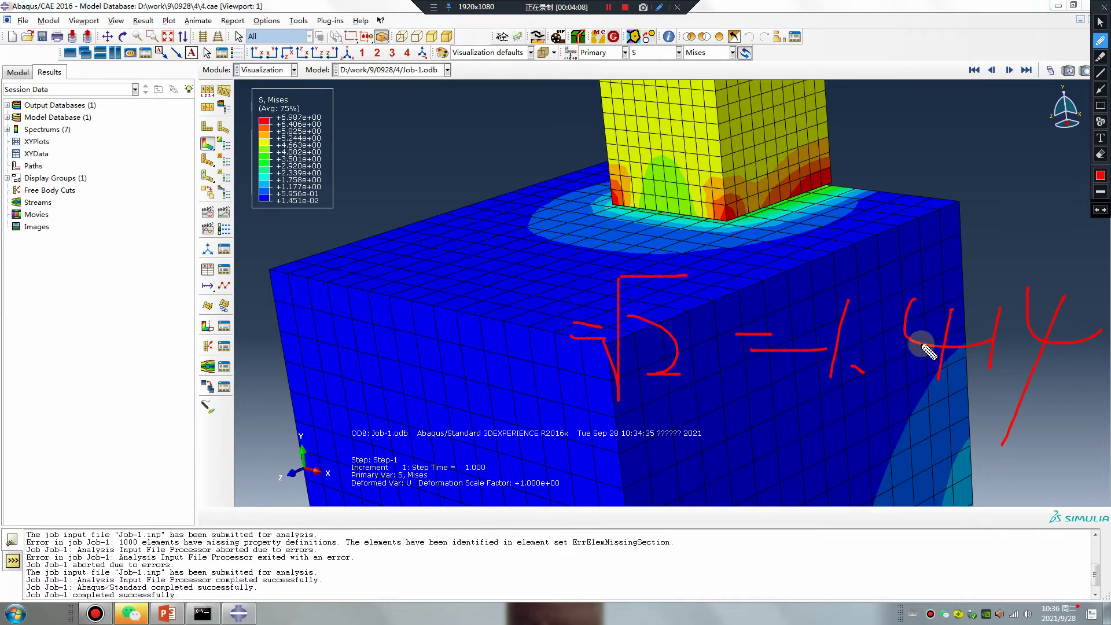
mouse_move(724, 277)
left_mouse_down()
mouse_move(803, 306)
mouse_move(675, 409)
left_mouse_up()
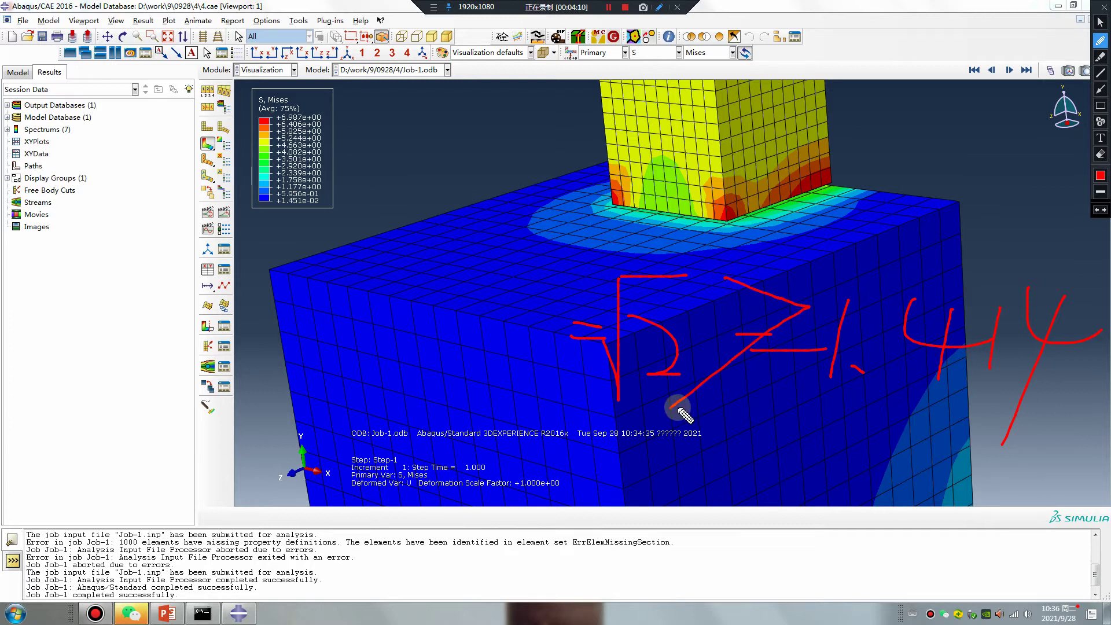
left_click_drag(808, 322, 701, 400)
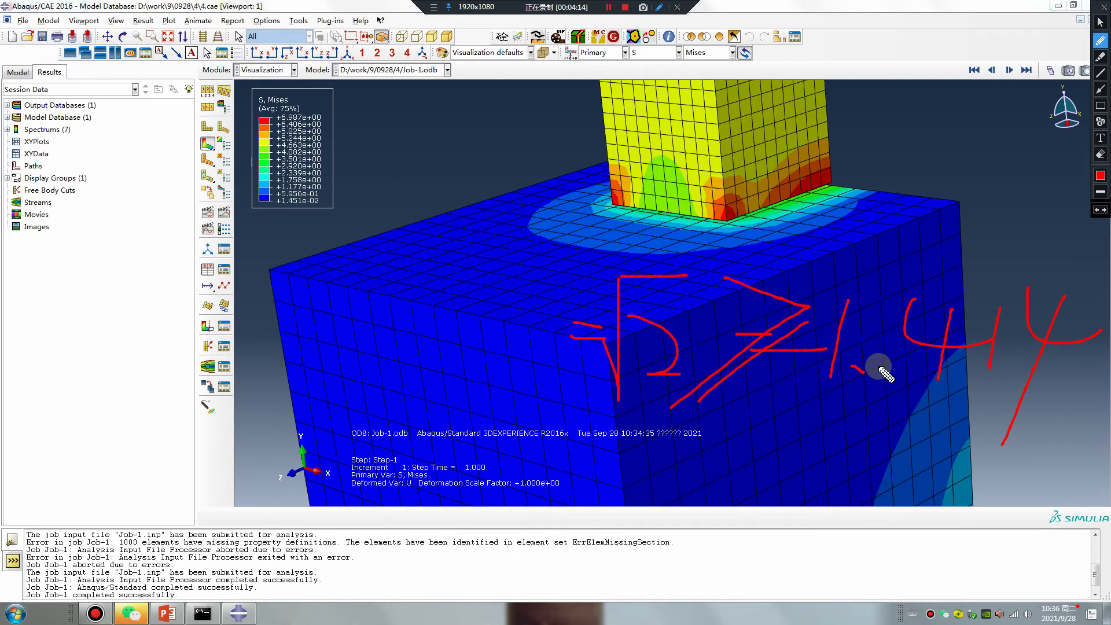
key("Escape")
Translate the small upper block instance in the assembly by the vector 0.0,1.414,0.0
left_click(292, 69)
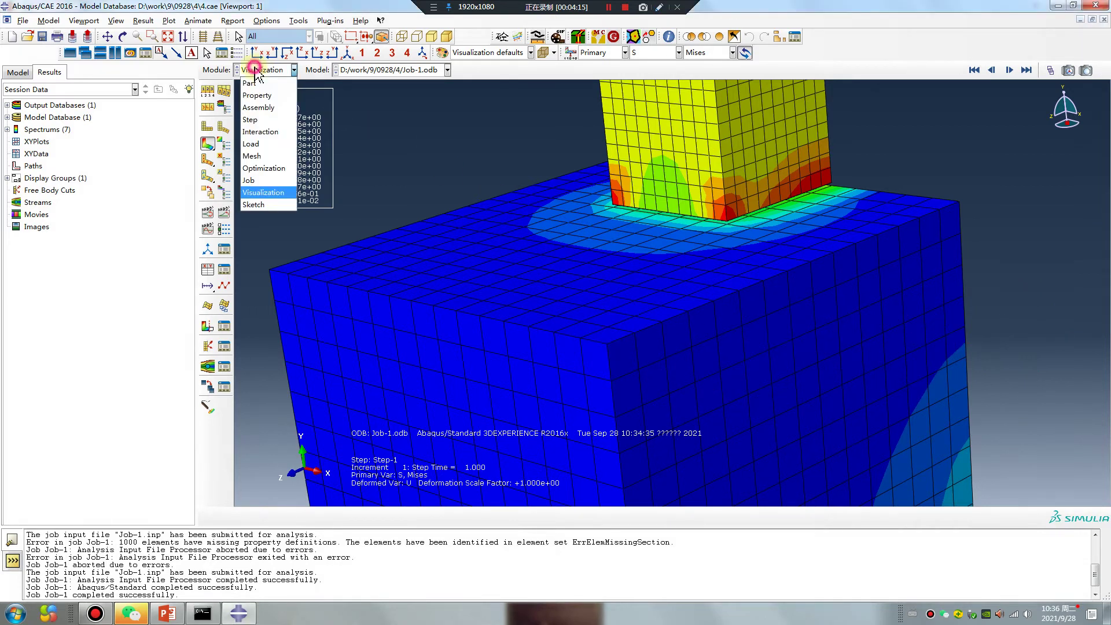
left_click(277, 135)
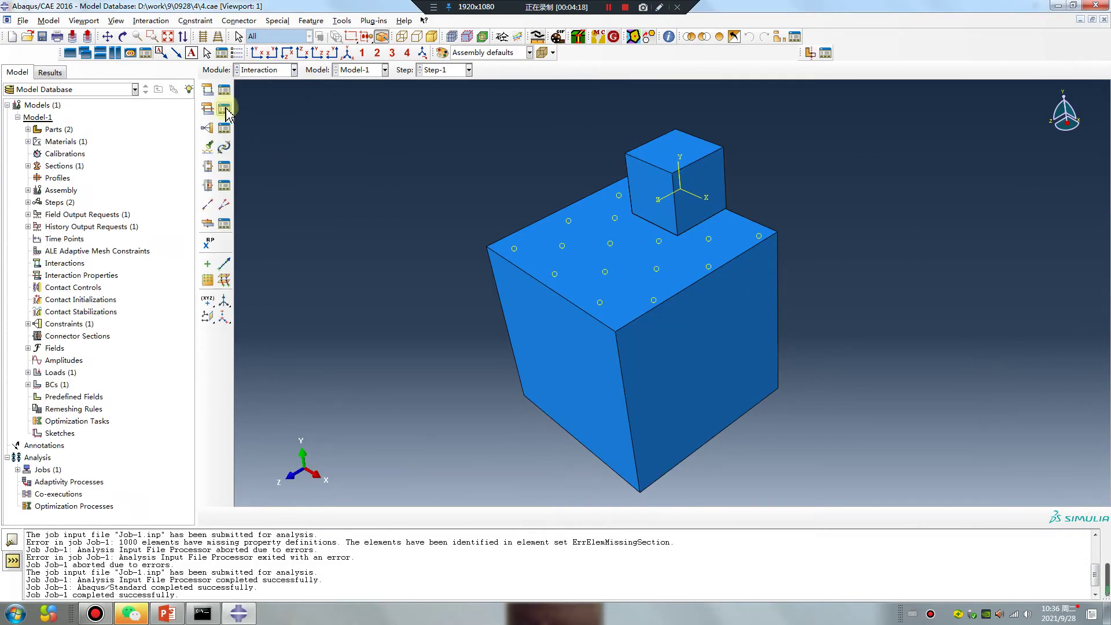
left_click(266, 74)
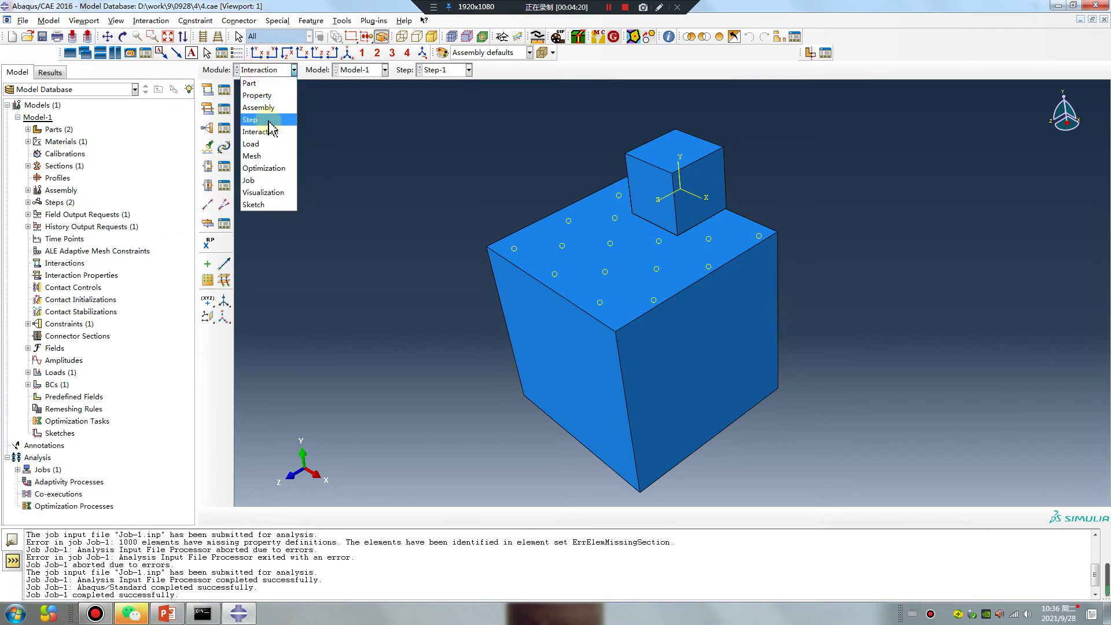
left_click(269, 109)
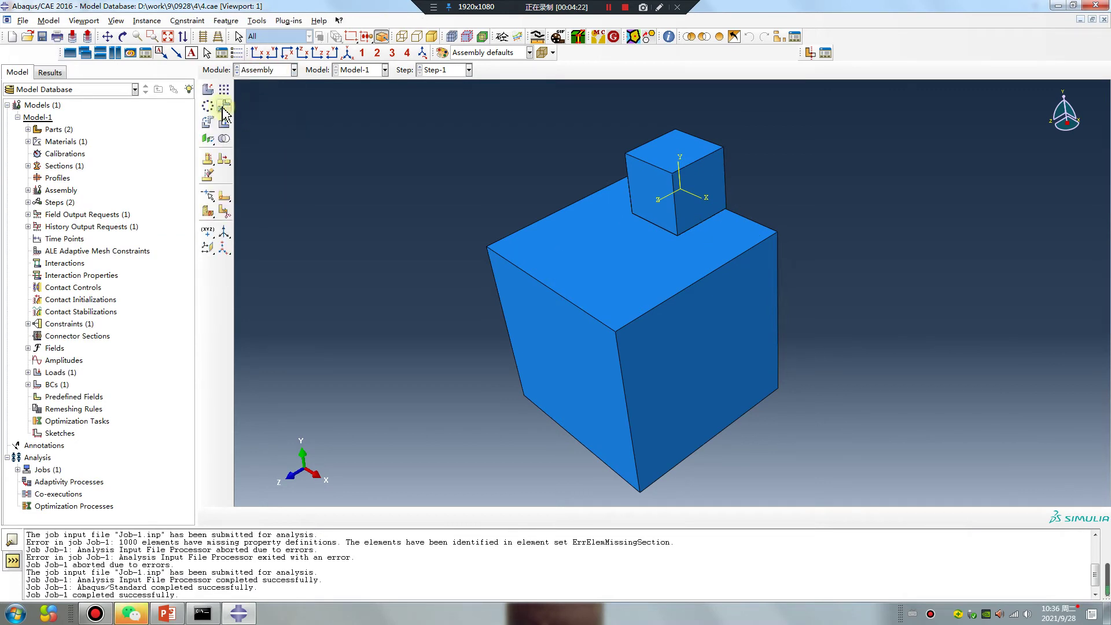
left_click(224, 106)
left_click(700, 206)
middle_click(405, 295)
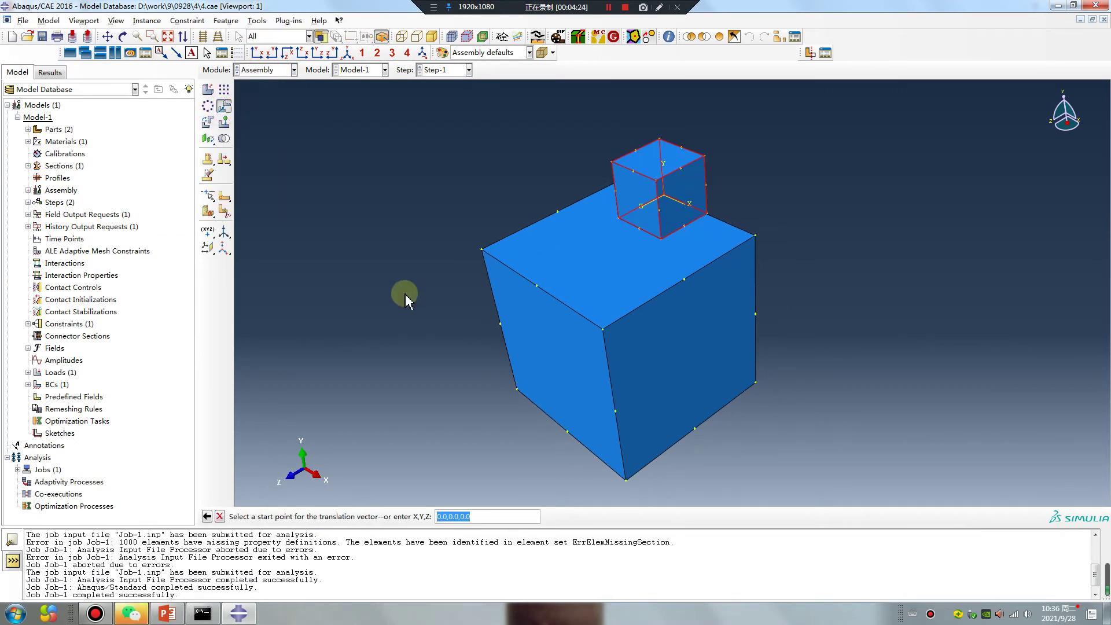
left_click(464, 517)
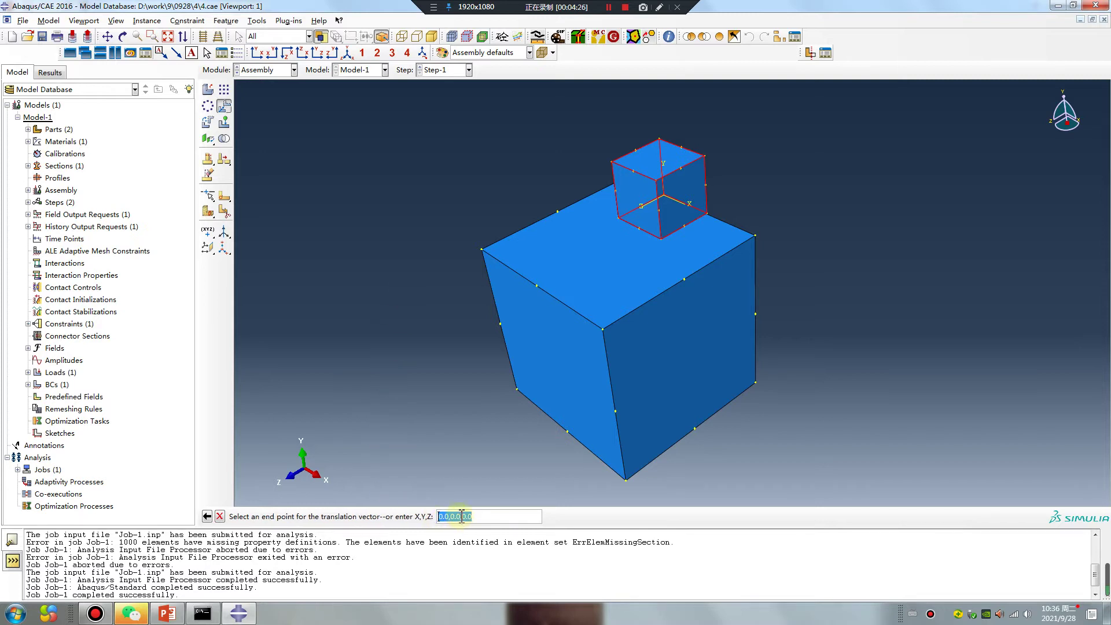
left_click(480, 519)
left_click(459, 516)
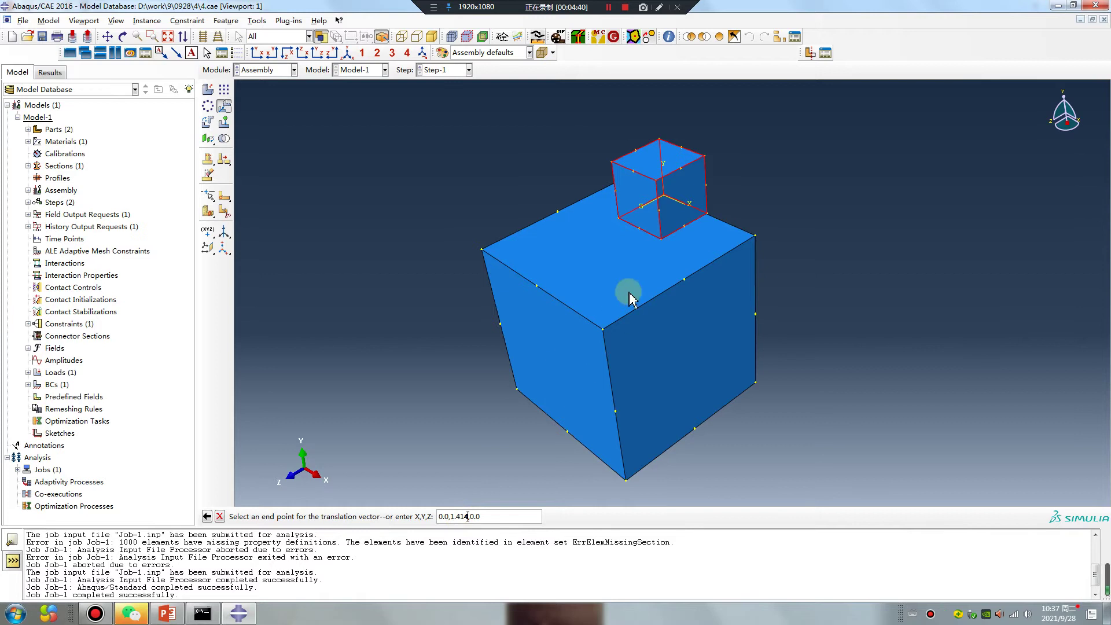
left_click(445, 515)
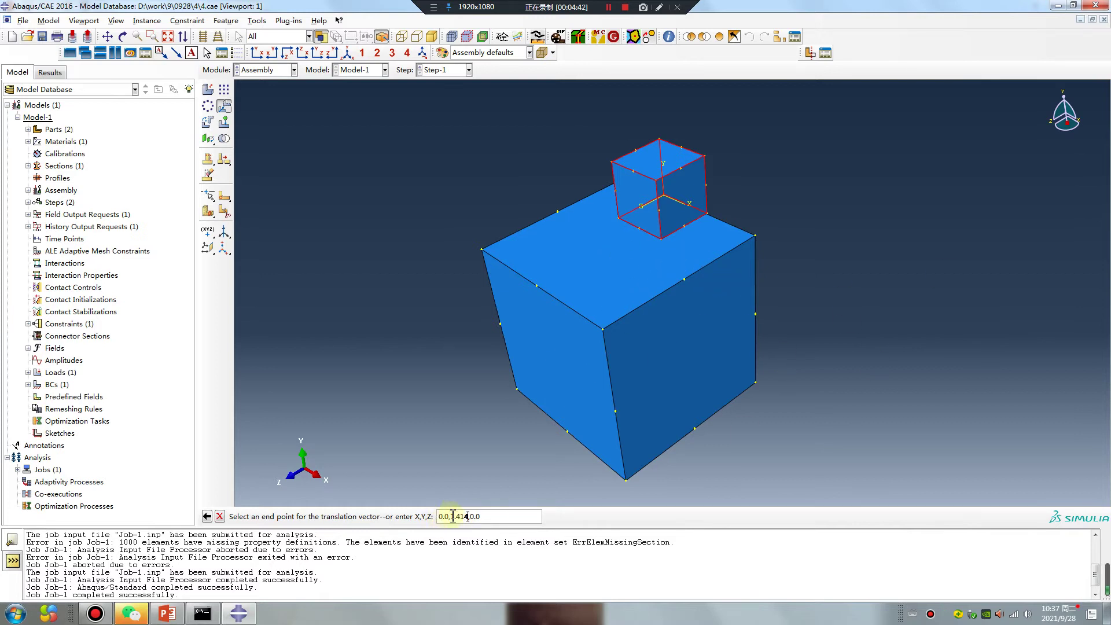
key("Return")
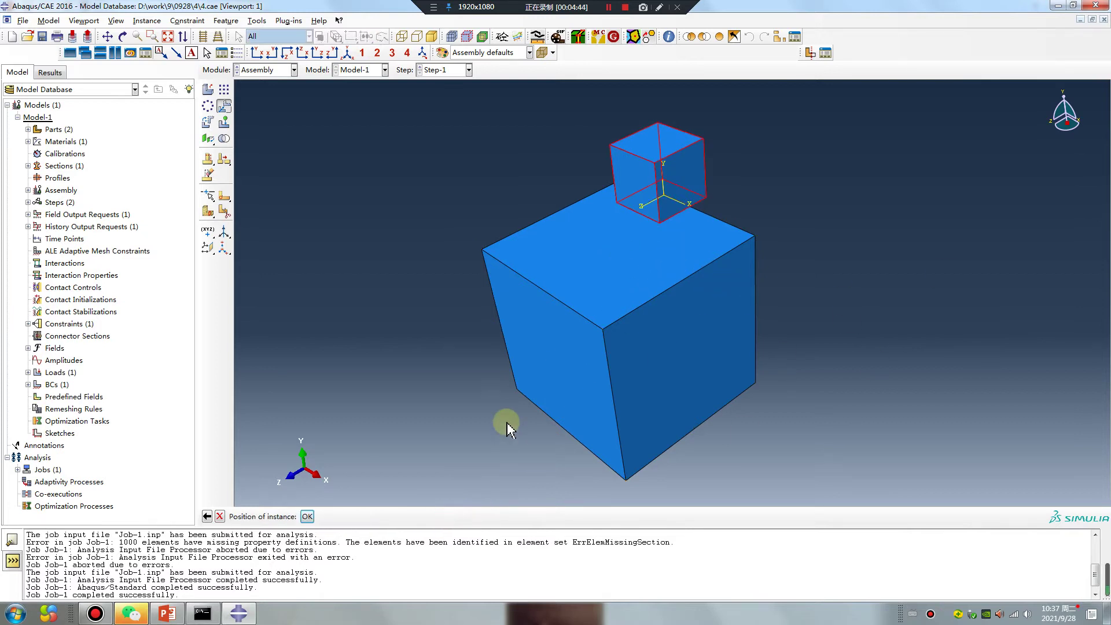
left_click(307, 516)
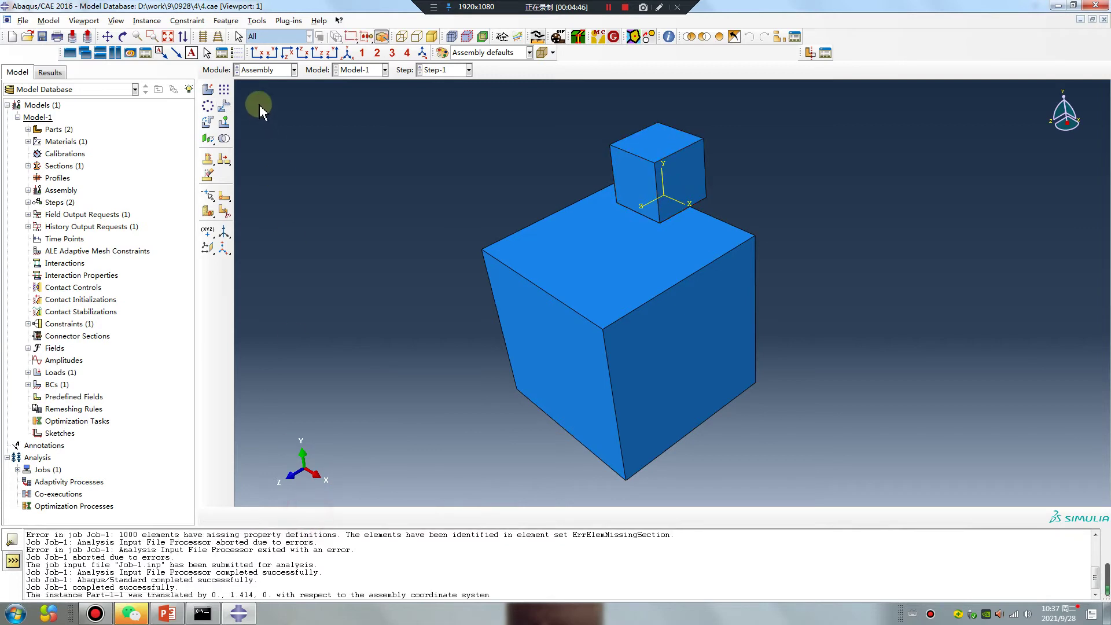
Edit the tie constraint between the two blocks and set its specified position tolerance distance to 1.5
left_click(256, 70)
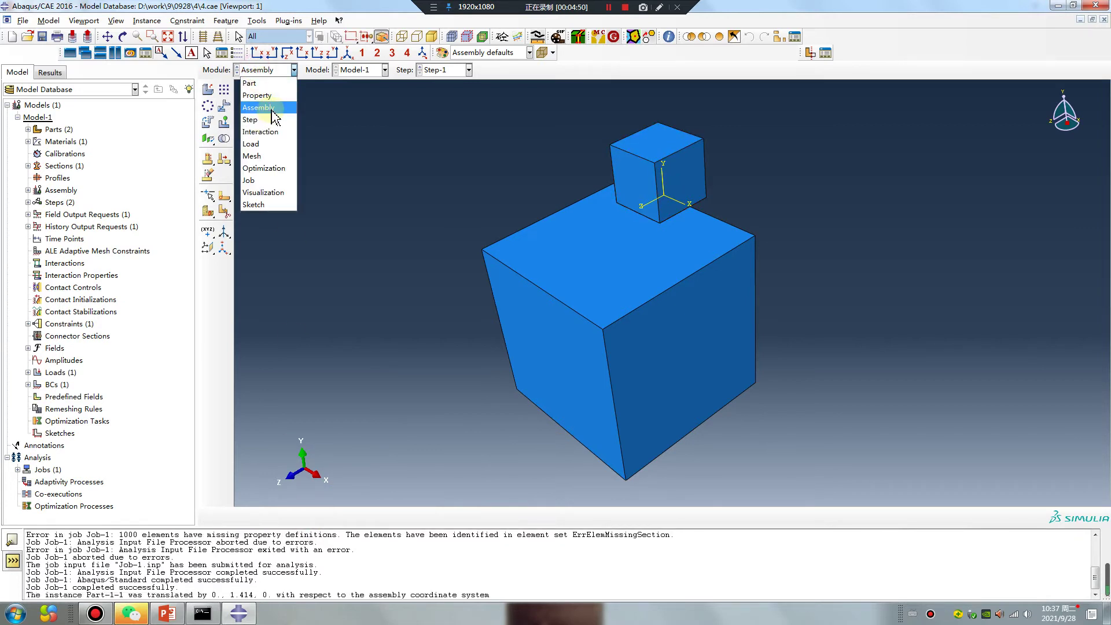
left_click(259, 131)
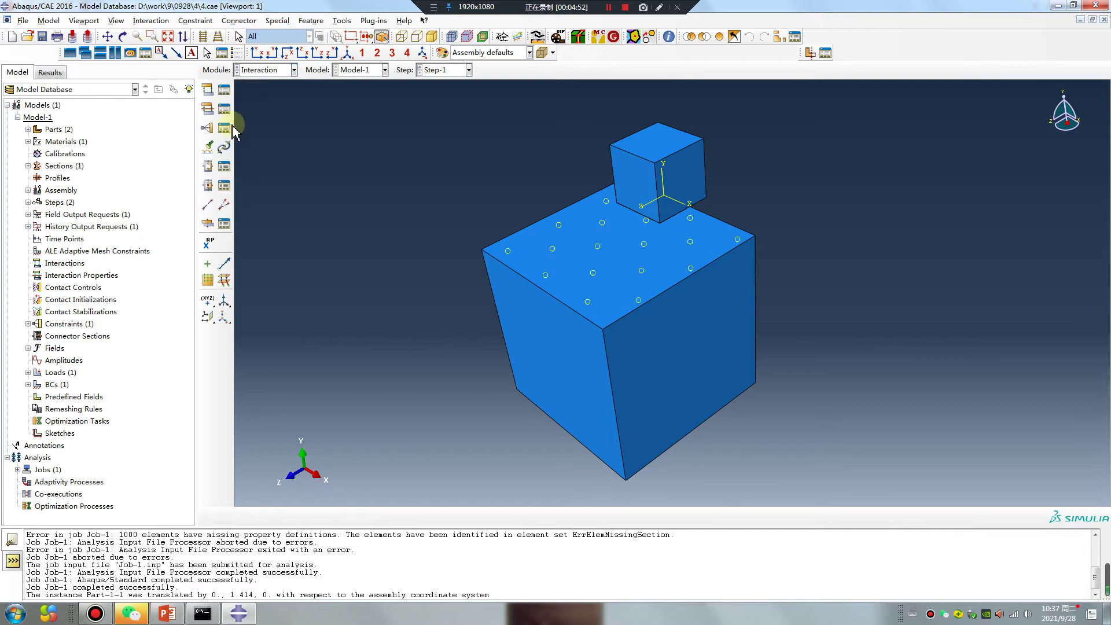
left_click(224, 127)
double_click(855, 211)
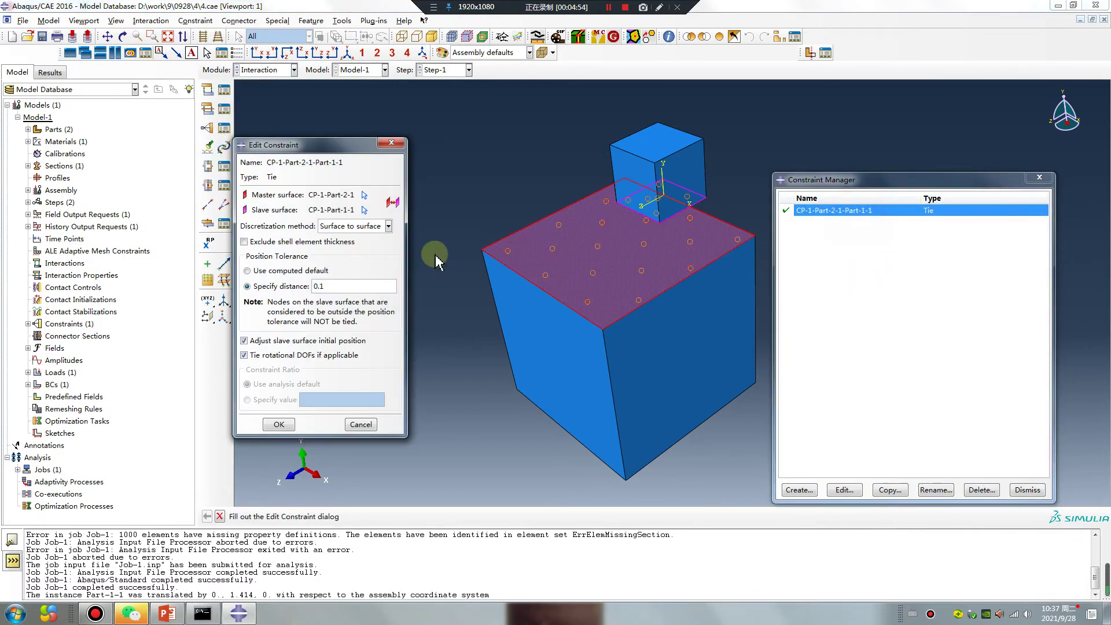
double_click(328, 285)
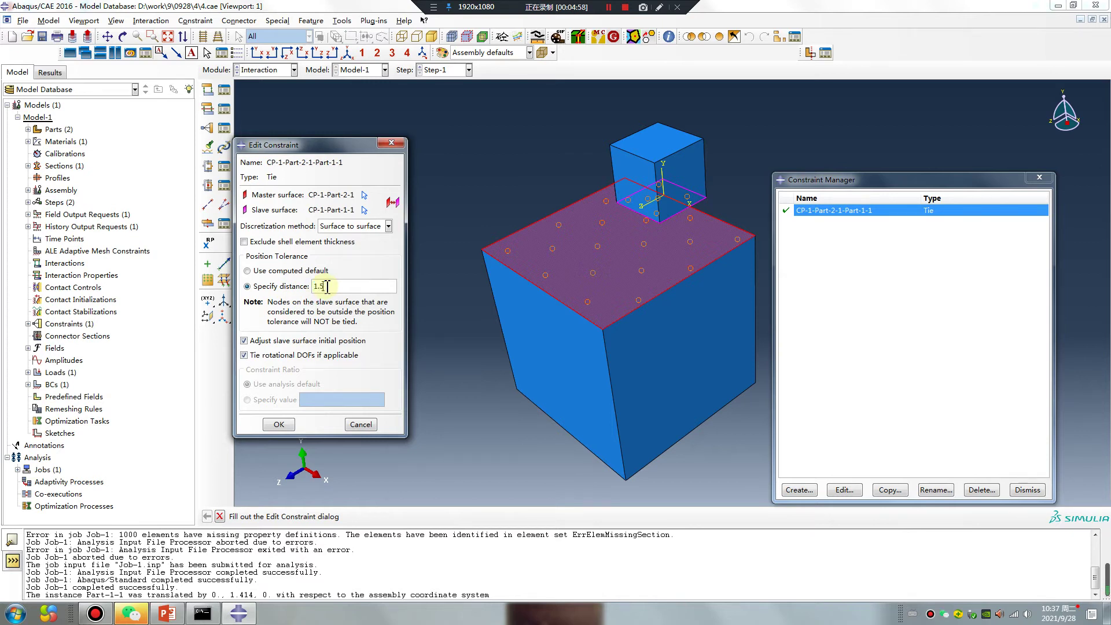
left_click(279, 424)
Resubmit Job-1 with the revised gap and tolerance, overwriting its existing job files
left_click(255, 69)
left_click(255, 180)
left_click(381, 246)
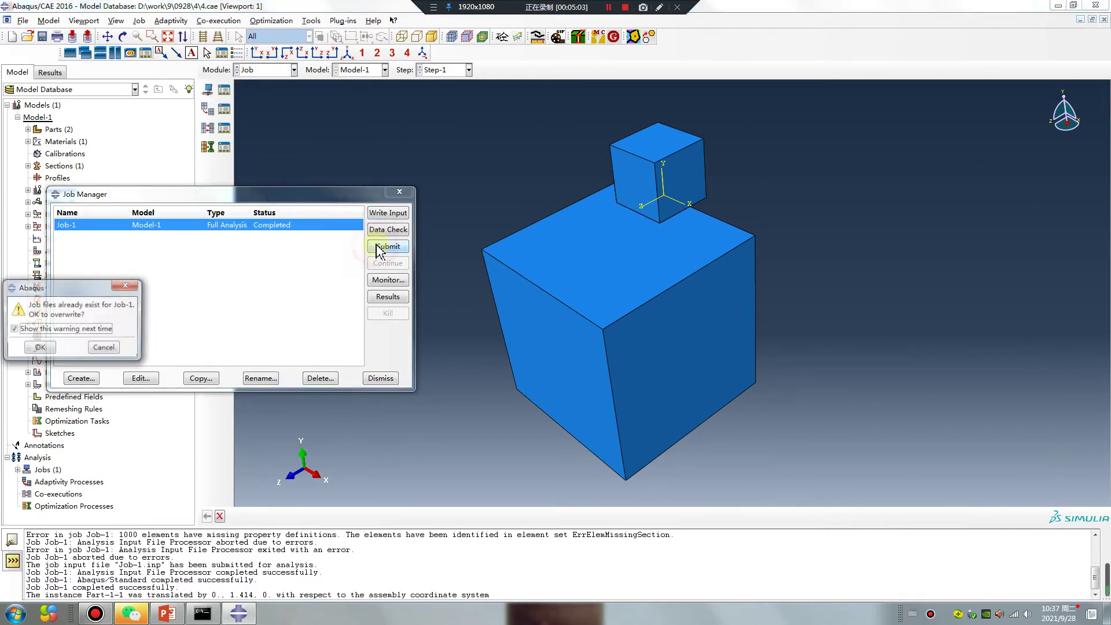
left_click(39, 347)
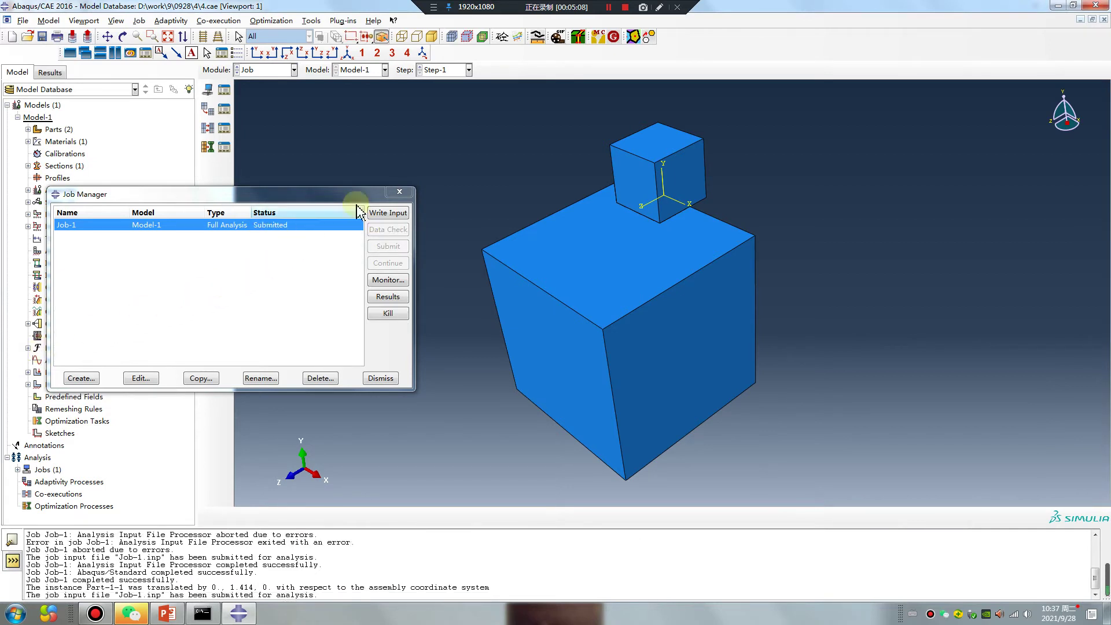
left_click(608, 7)
left_click(610, 8)
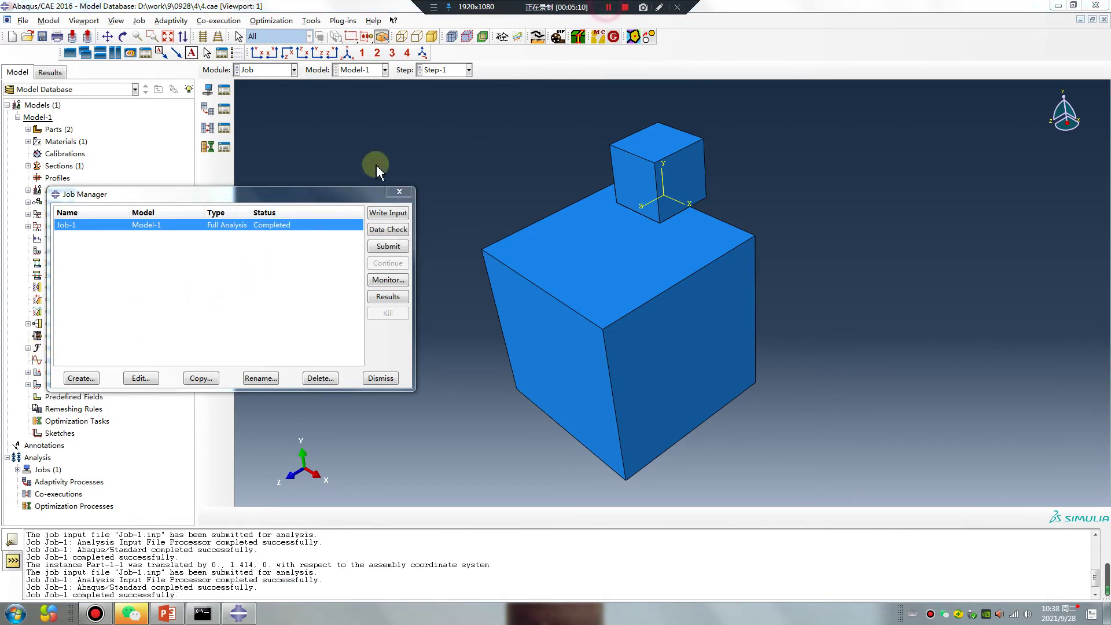
Open the Job-1 results, plot the Mises stress contours on the deformed shape and examine the gap between the blocks
left_click(382, 298)
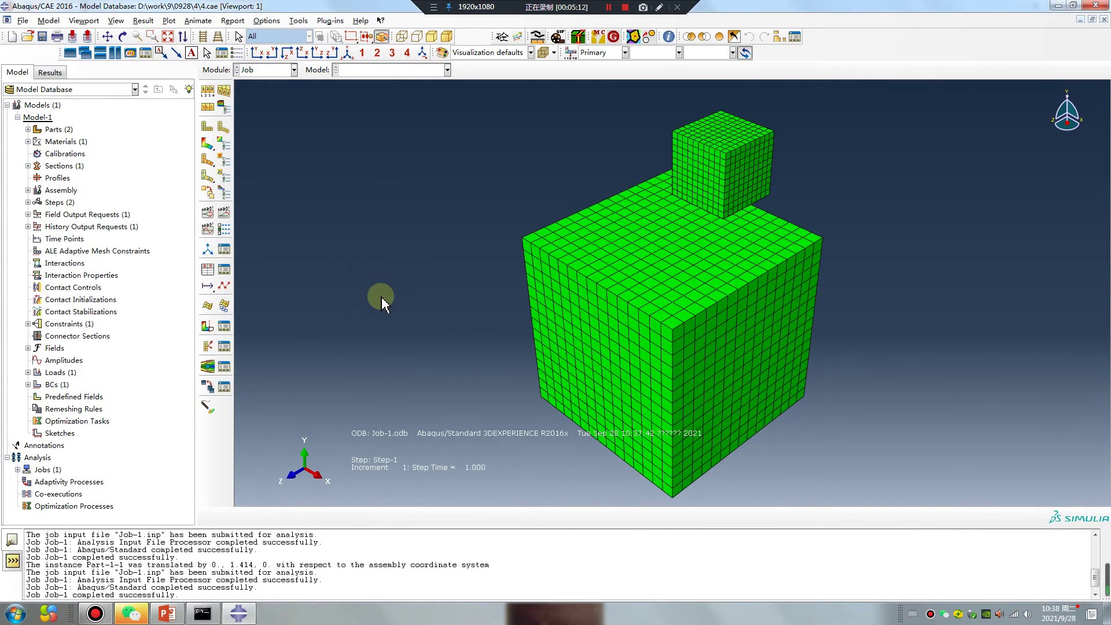
left_click(206, 143)
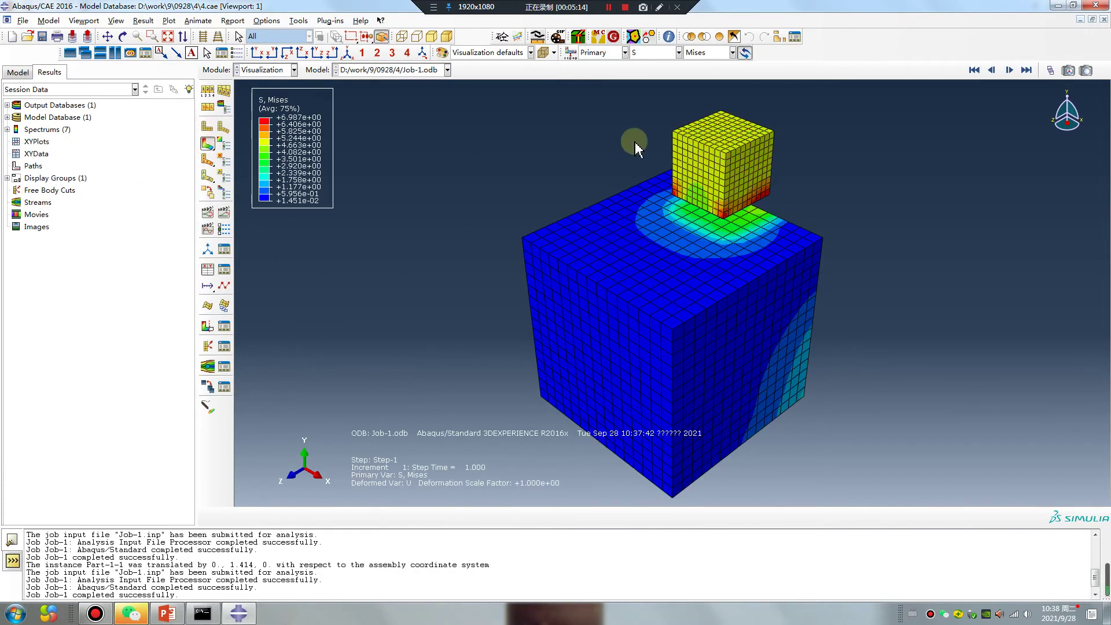
scroll(719, 220, "up", 4)
left_click_drag(682, 293, 654, 218, "ctrl+alt")
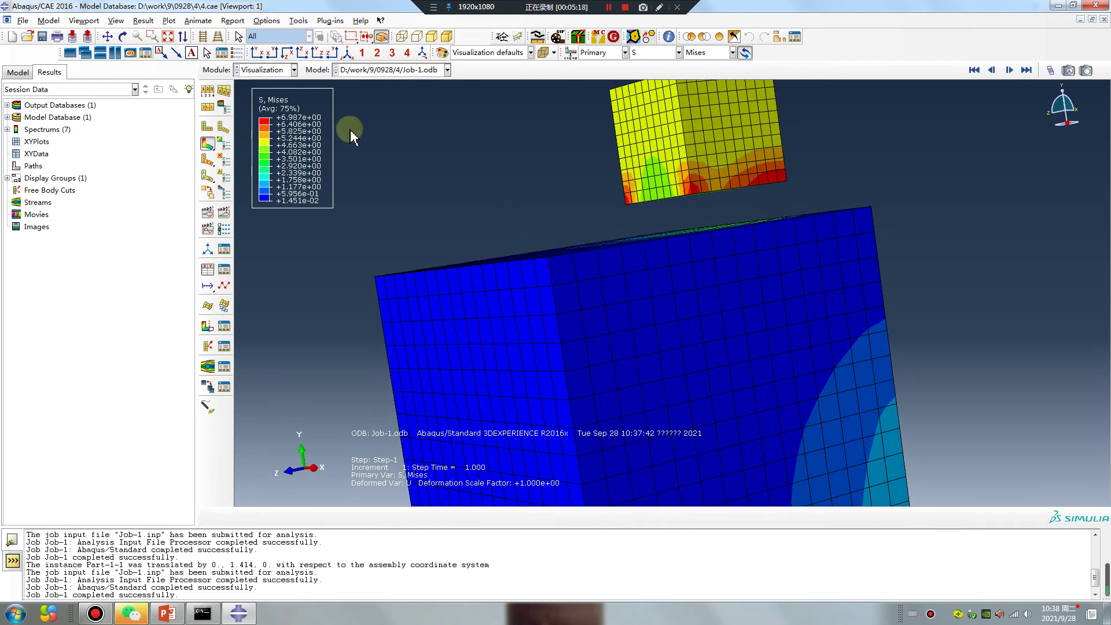
Try to translate the small upper block instance by the vector 0.0,0.2,0.0 in the assembly
left_click(272, 70)
left_click(258, 143)
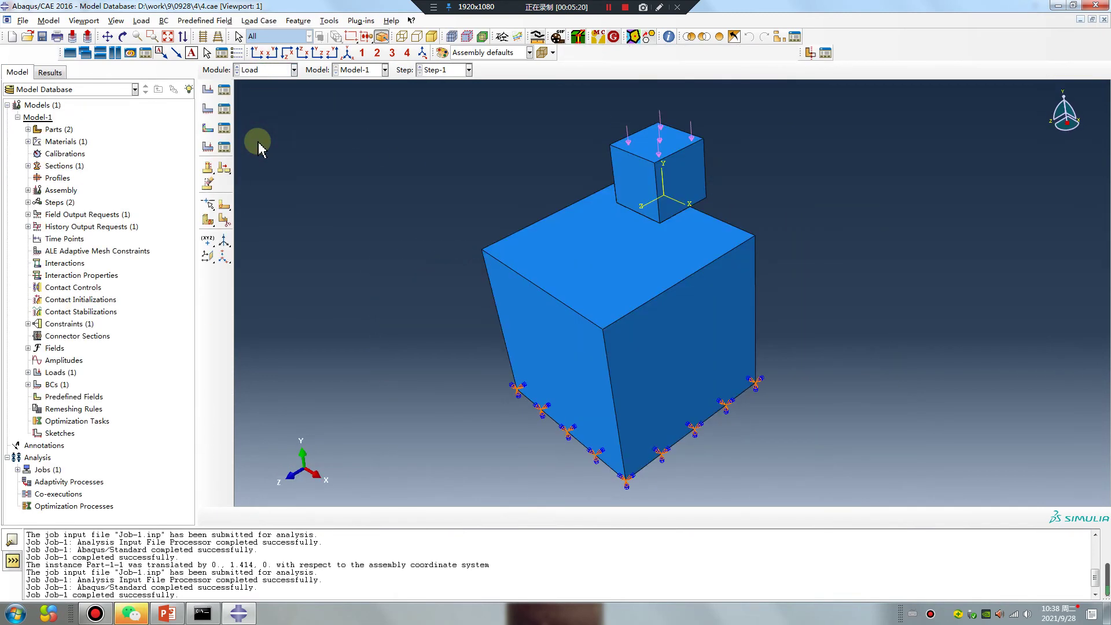
left_click(267, 70)
left_click(260, 118)
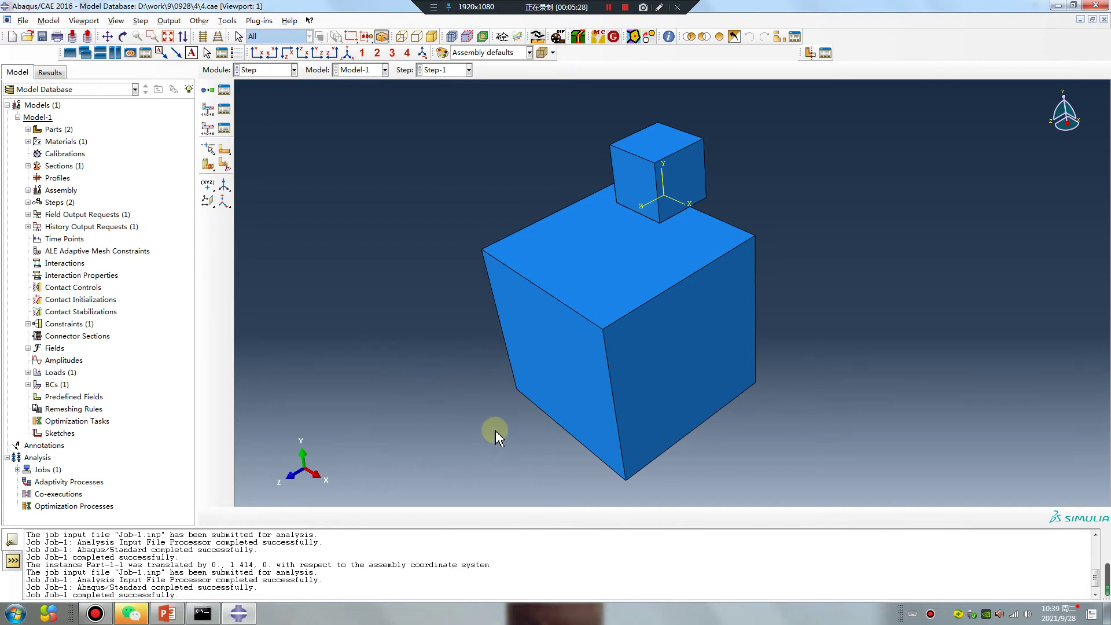
left_click(257, 72)
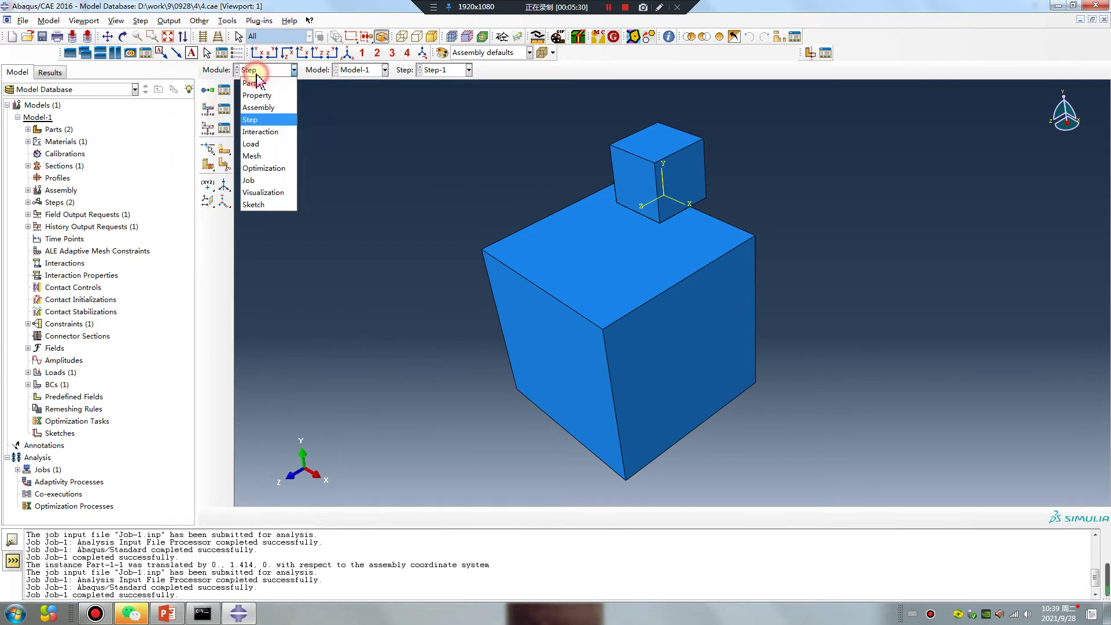
left_click(258, 107)
left_click(224, 106)
left_click(651, 188)
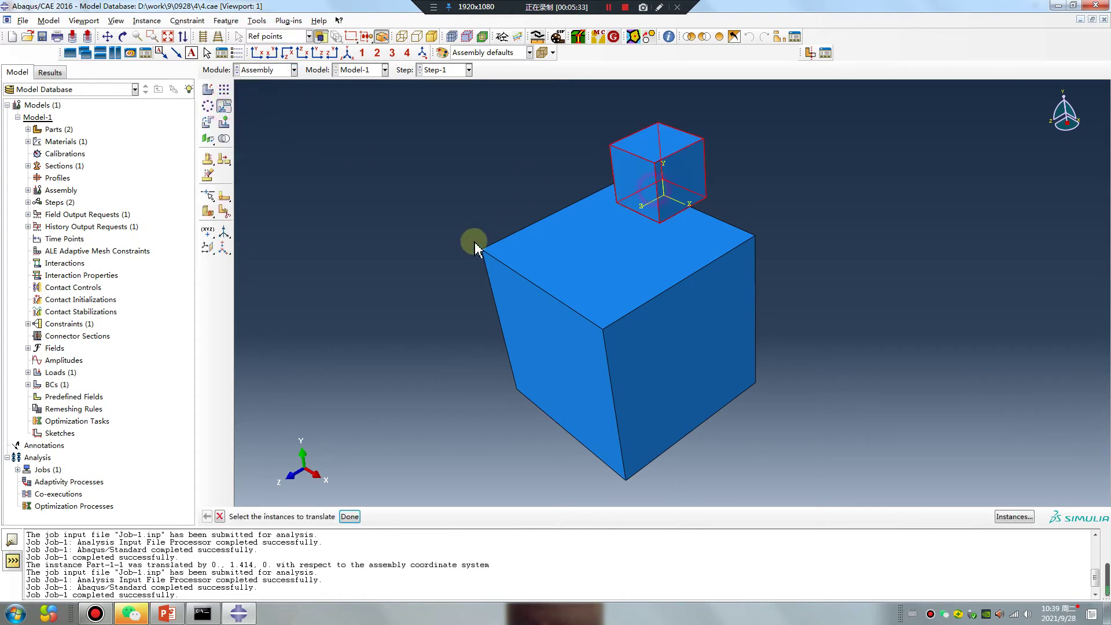
middle_click(381, 328)
middle_click(402, 298)
left_click(457, 515)
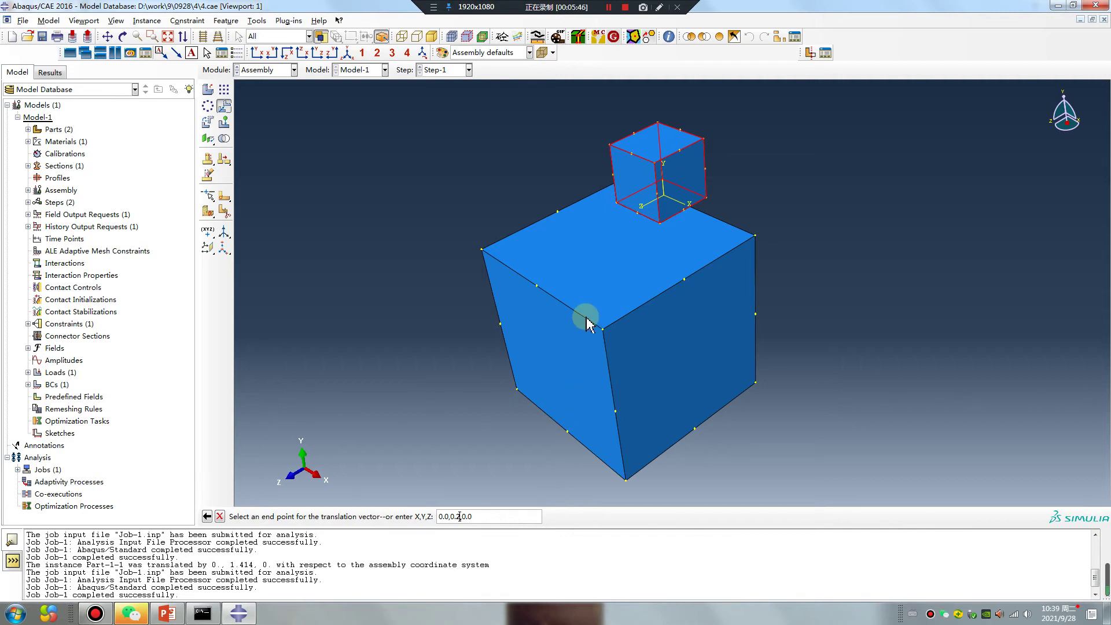
left_click(659, 8)
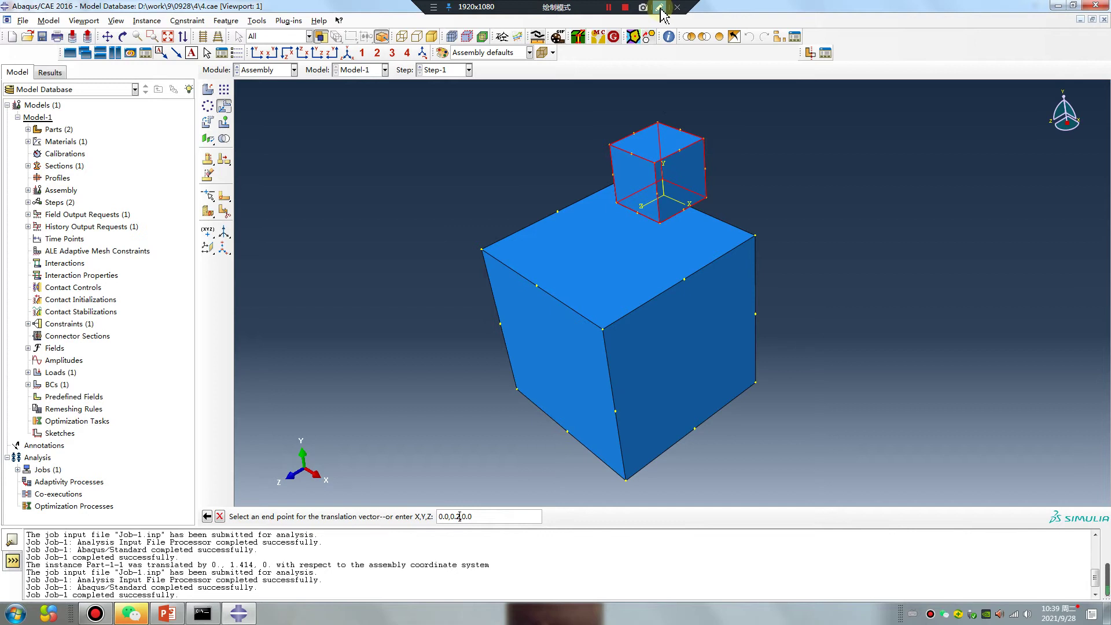
mouse_move(354, 266)
left_mouse_down()
mouse_move(414, 266)
mouse_move(343, 464)
mouse_move(322, 387)
left_mouse_up()
left_click_drag(408, 364, 451, 434)
left_click_drag(438, 317, 447, 359)
left_click_drag(470, 395, 545, 395)
left_click_drag(507, 363, 497, 436)
mouse_move(558, 265)
left_mouse_down()
mouse_move(537, 419)
mouse_move(550, 427)
left_mouse_up()
left_click_drag(588, 319, 611, 334)
mouse_move(610, 395)
left_mouse_down()
mouse_move(687, 396)
mouse_move(657, 431)
left_mouse_up()
left_click_drag(772, 351, 767, 413)
left_click_drag(800, 301, 886, 342)
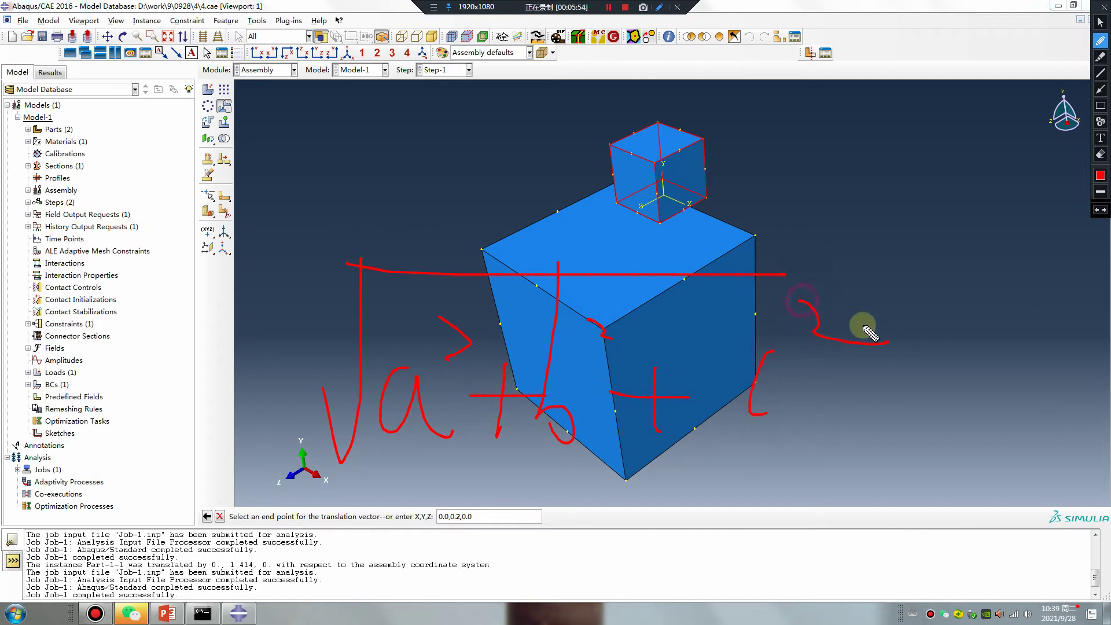
mouse_move(584, 318)
left_mouse_down()
mouse_move(605, 300)
mouse_move(643, 323)
mouse_move(607, 331)
mouse_move(610, 349)
mouse_move(599, 332)
mouse_move(636, 321)
left_mouse_up()
mouse_move(372, 140)
left_mouse_down()
mouse_move(449, 147)
mouse_move(354, 168)
mouse_move(393, 203)
left_mouse_up()
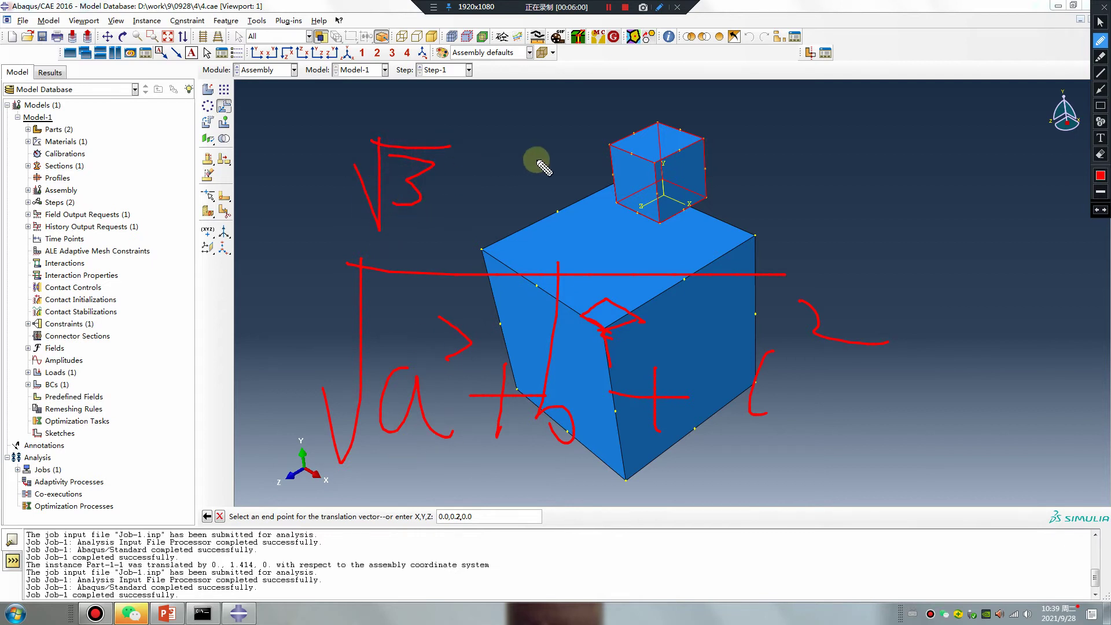
key("Escape")
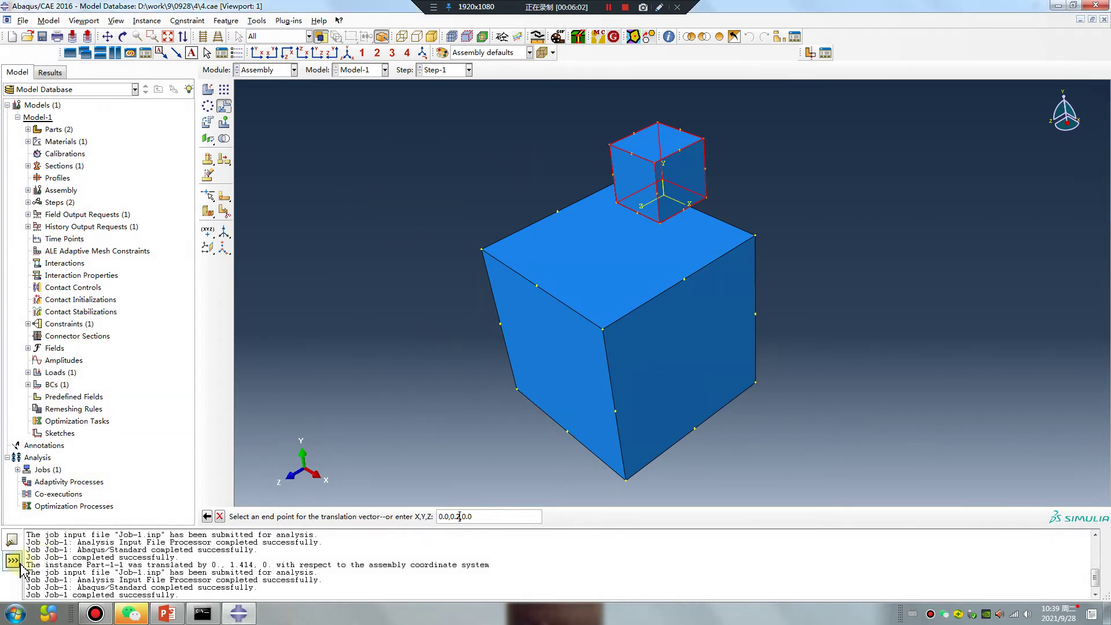
Calculate the square root of 3 by evaluating 3**0.5 in the command line interface
left_click(12, 560)
left_click(64, 540)
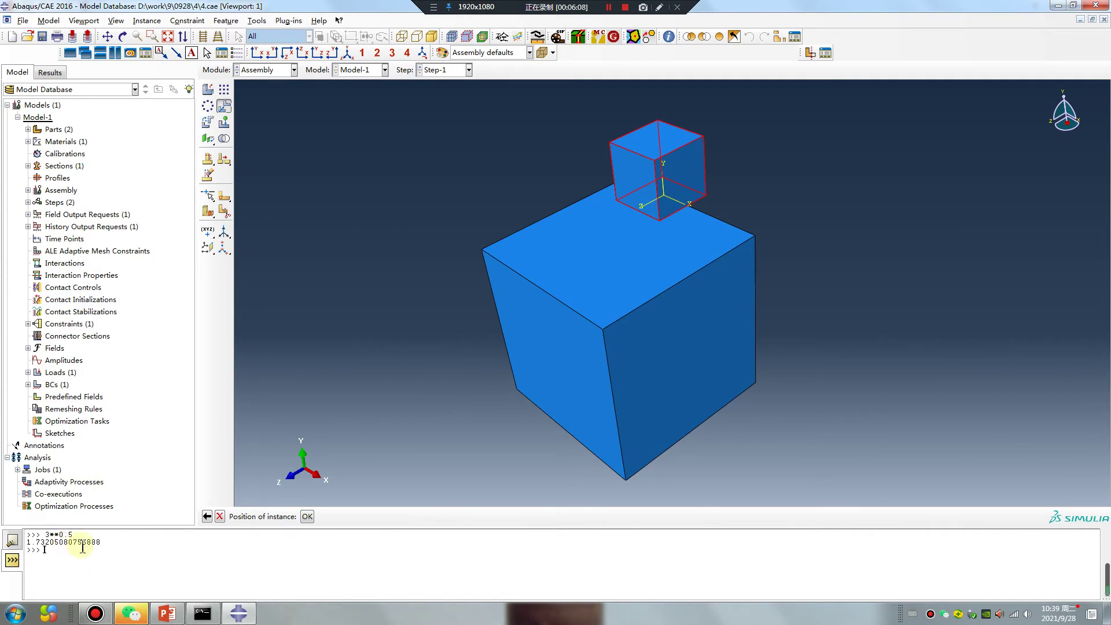
left_click_drag(103, 541, 19, 539)
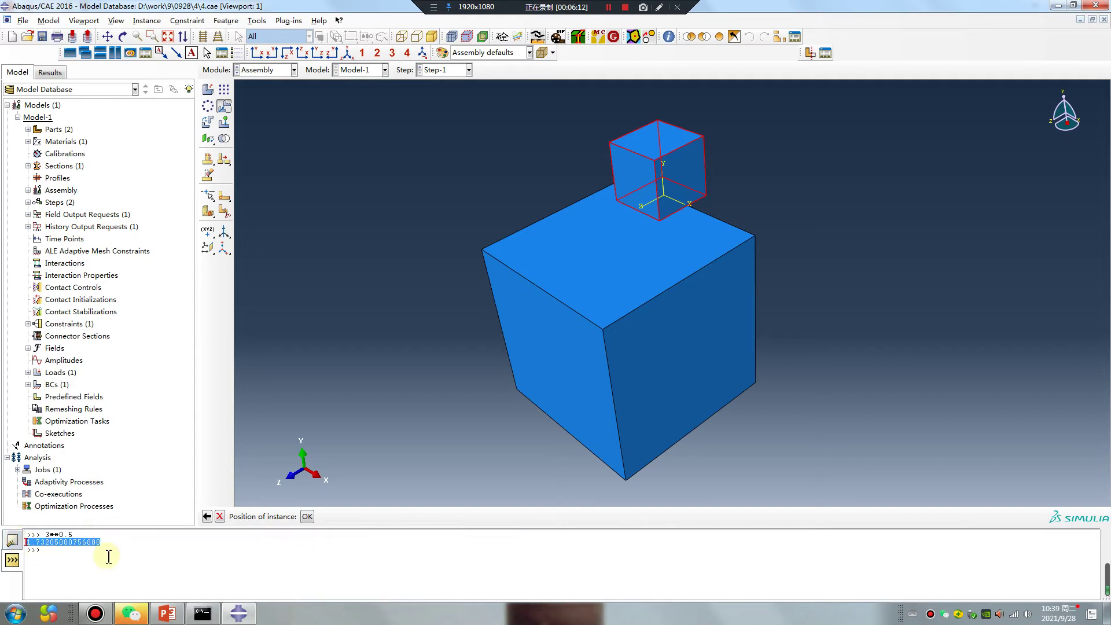
Discard the pending translation of the small upper block and restart Translate Instance in the Assembly module
left_click(263, 71)
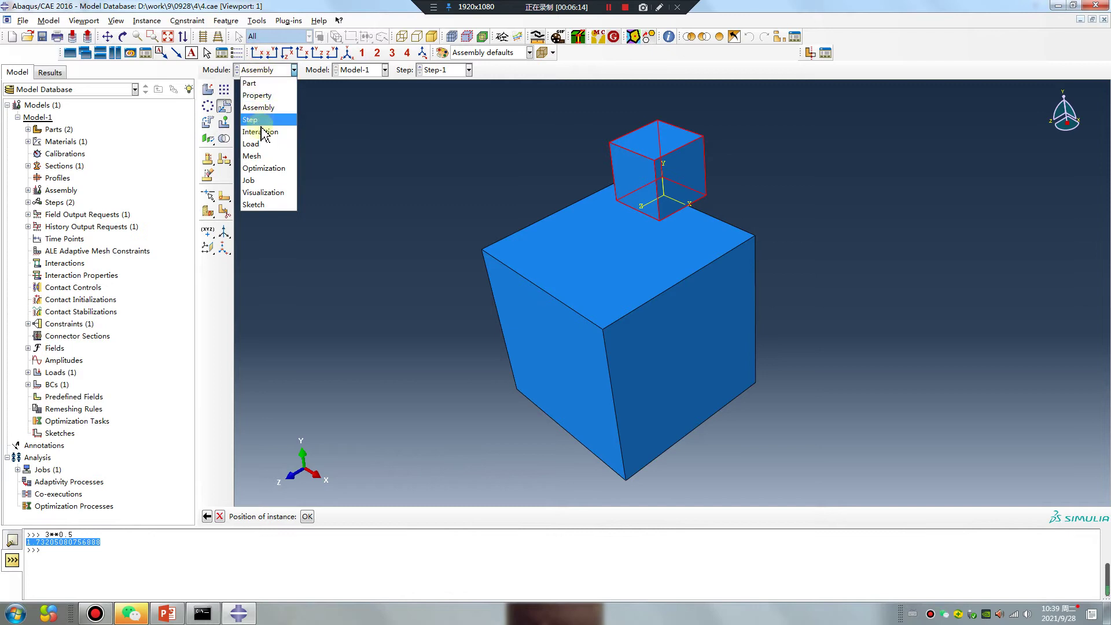
left_click(258, 115)
left_click(260, 70)
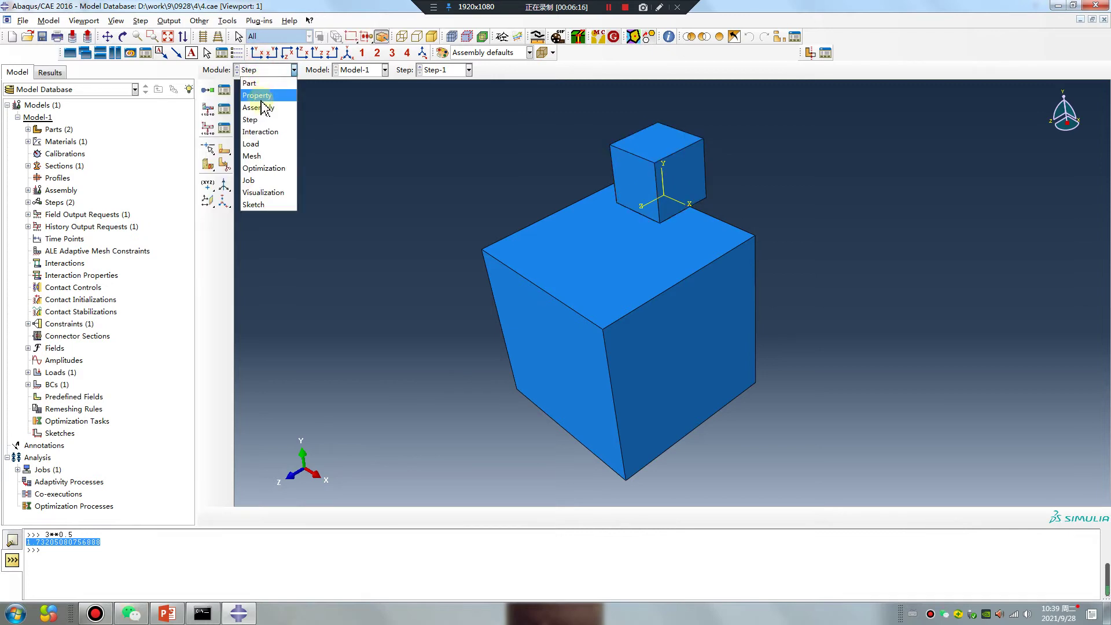
left_click(256, 106)
left_click(225, 105)
Calculate 1.73205080756888-1.514 in the command line interface, reusing the square-root result, and select the difference for copying
left_click(58, 553)
left_click_drag(99, 542, 24, 542)
left_click(103, 544)
left_click(100, 542)
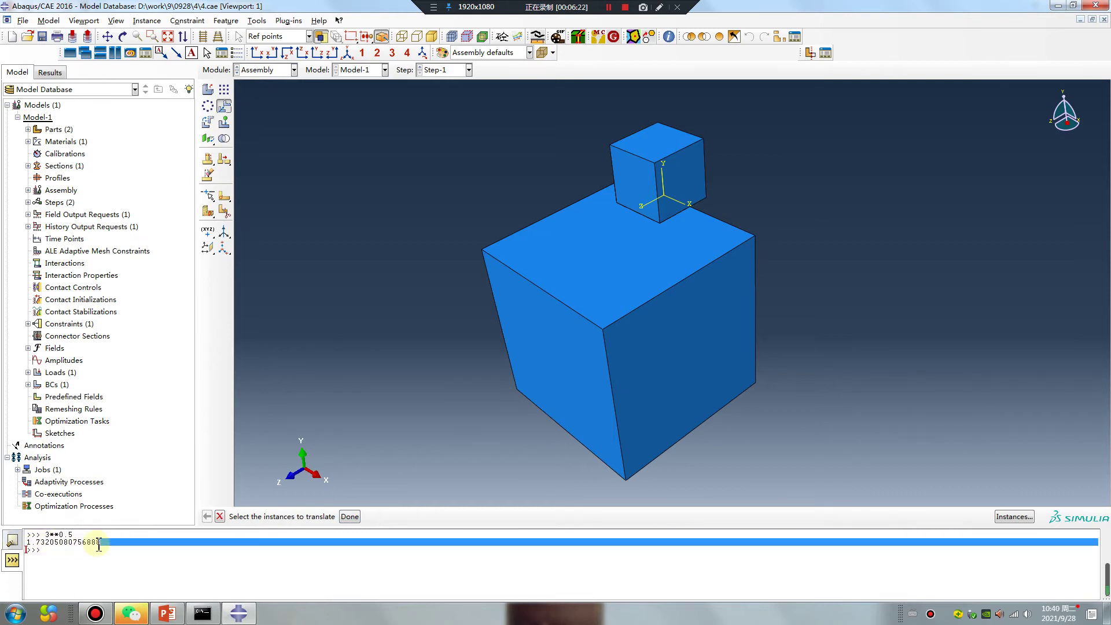
left_click_drag(102, 542, 28, 543)
key("ctrl+c")
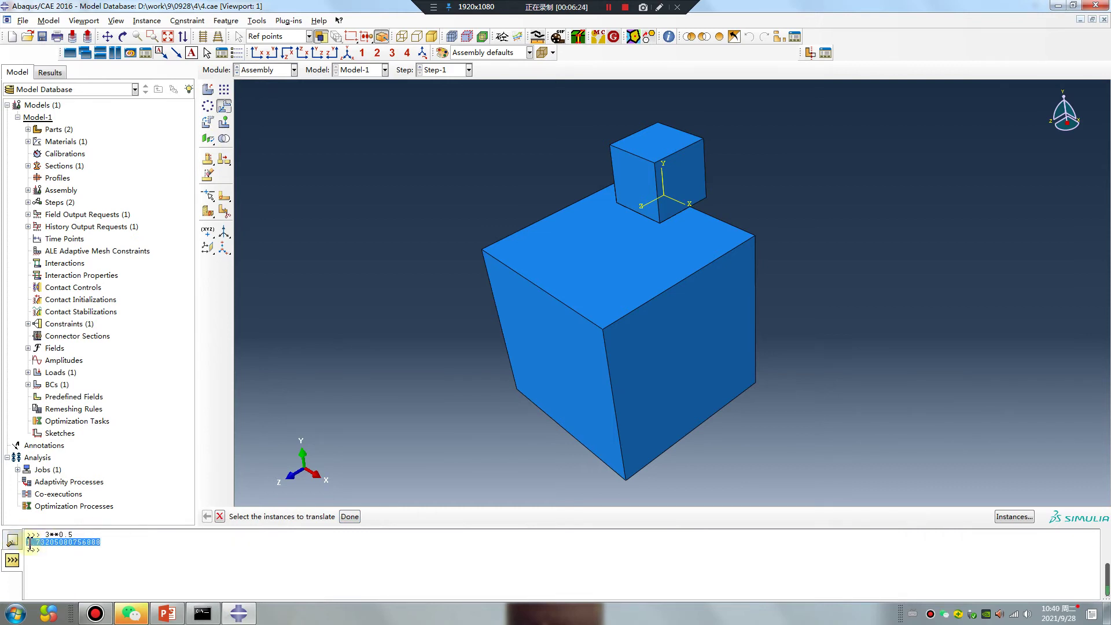
left_click(59, 555)
key("ctrl+v")
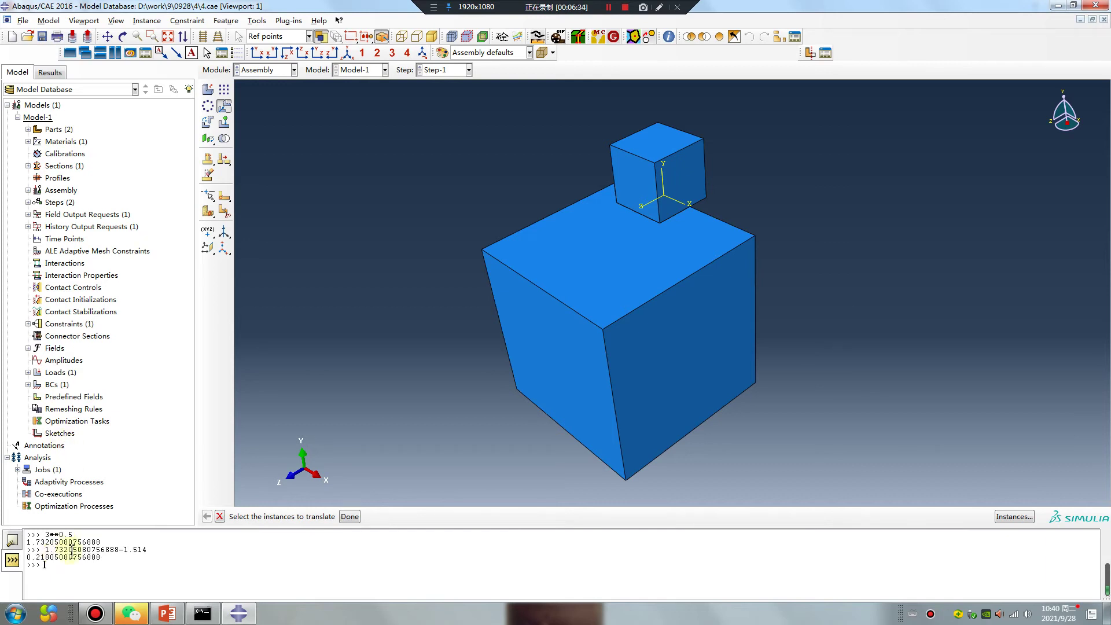
left_click_drag(101, 556, 28, 558)
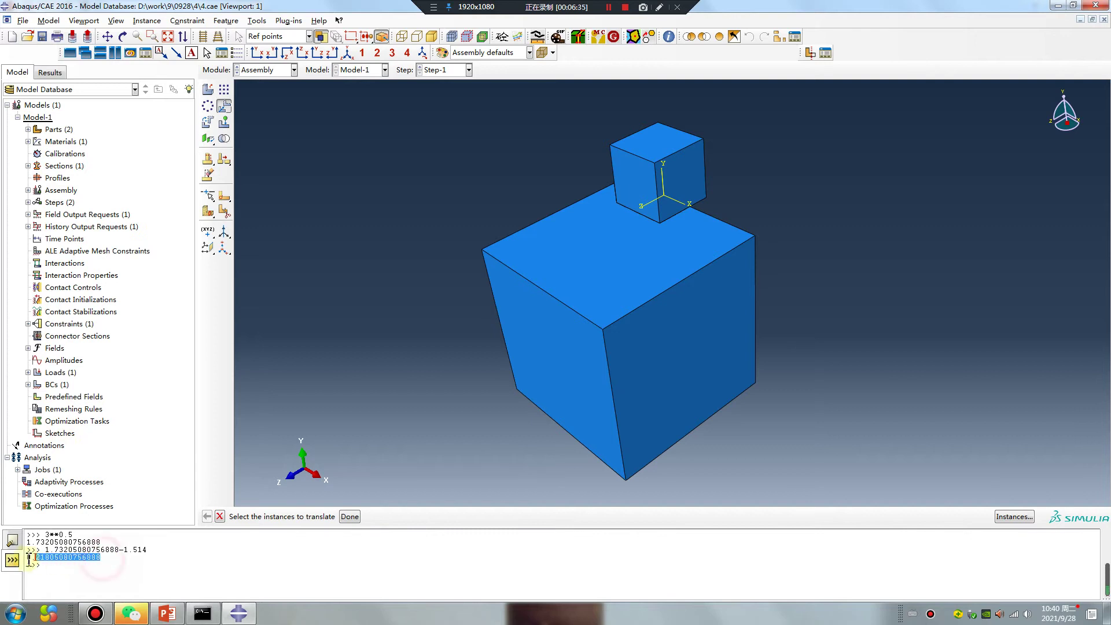
Translate the small upper block instance by the vector 0.0,0.21805080756888,0.0 and accept its new position
left_click(252, 72)
left_click(224, 106)
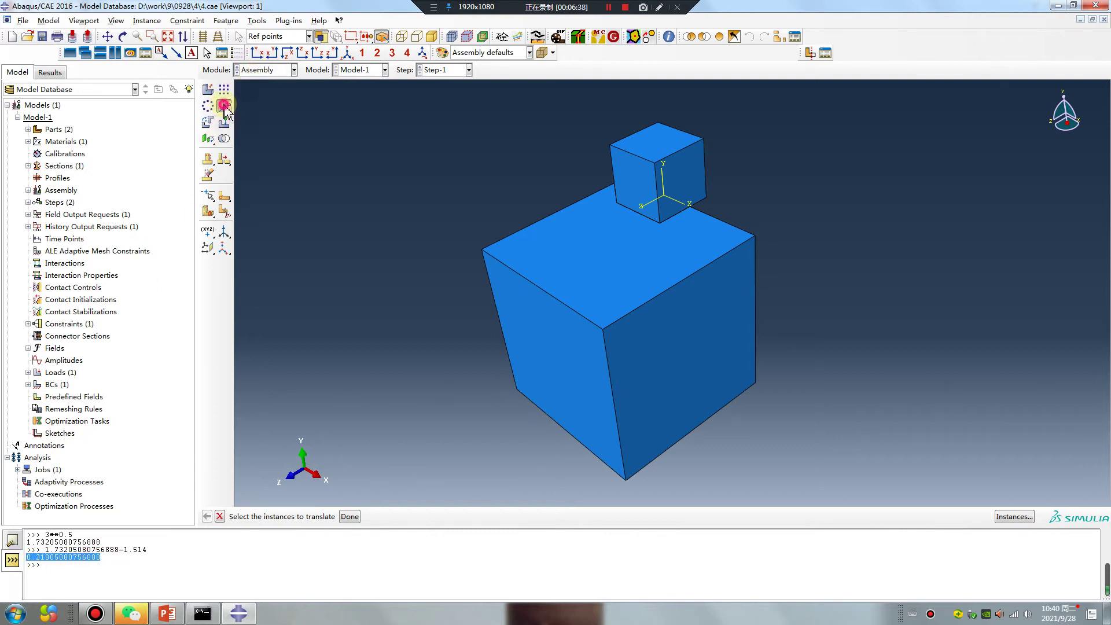
left_click(624, 173)
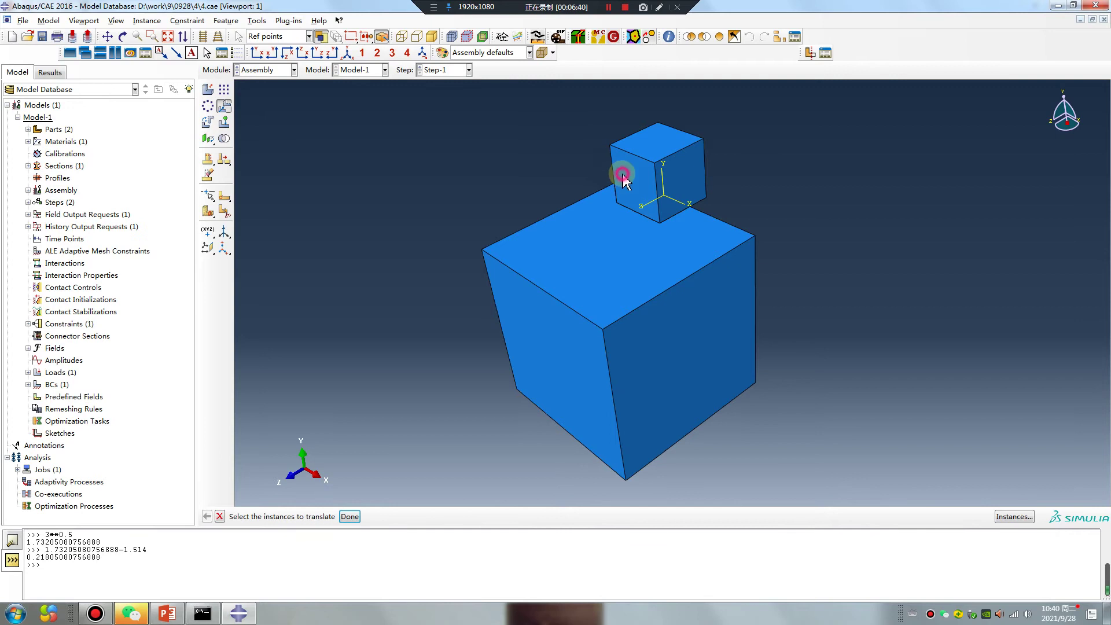
middle_click(424, 250)
middle_click(422, 305)
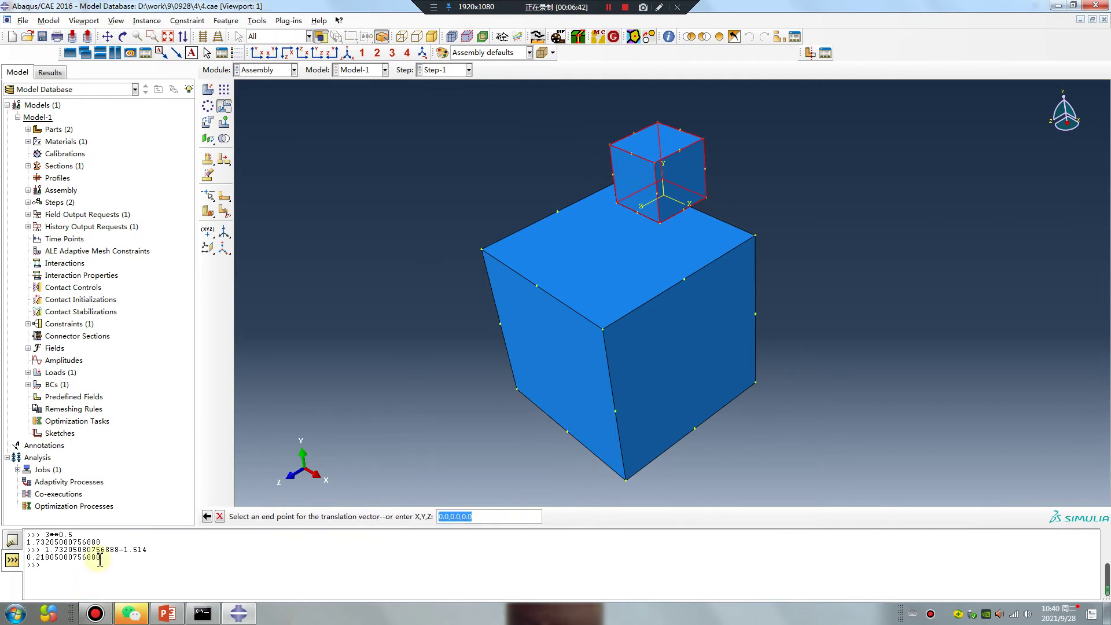
left_click_drag(102, 557, 27, 558)
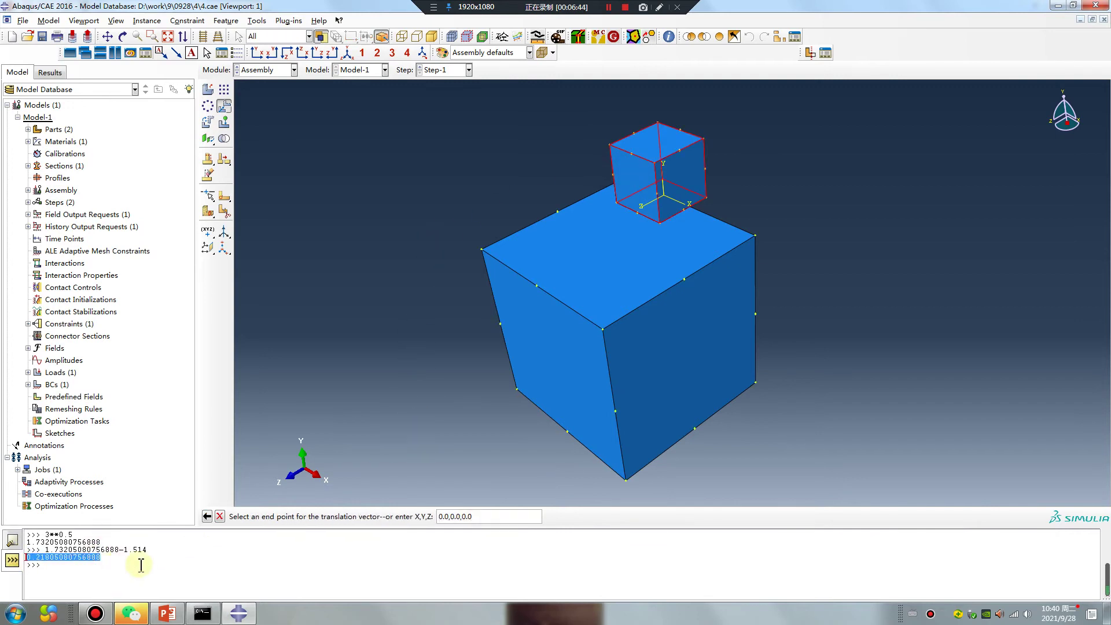
left_click(455, 516)
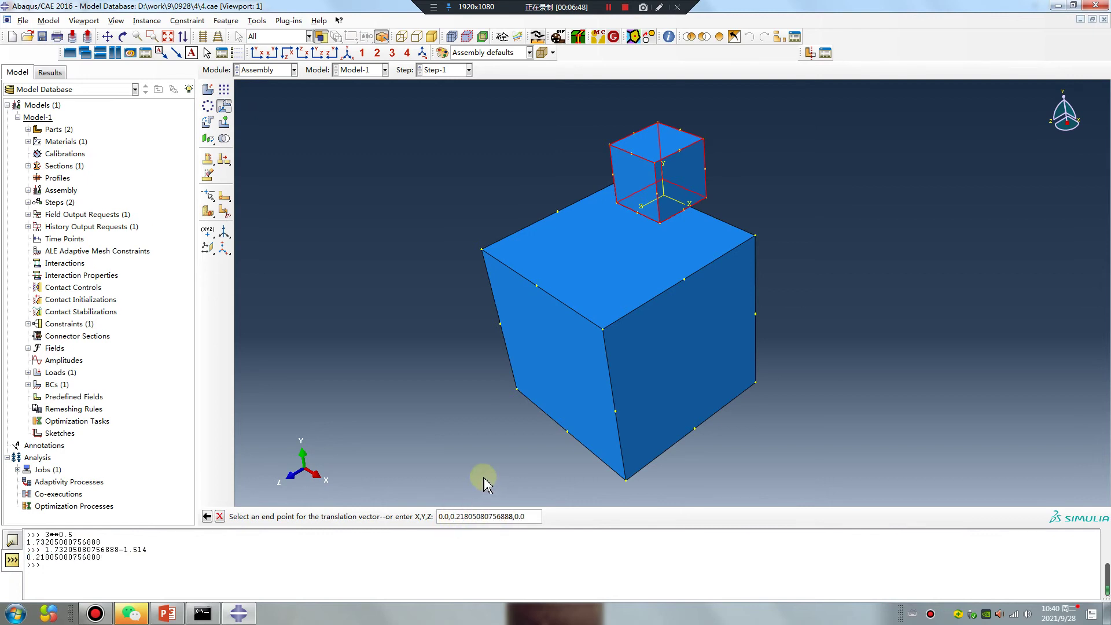
key("Return")
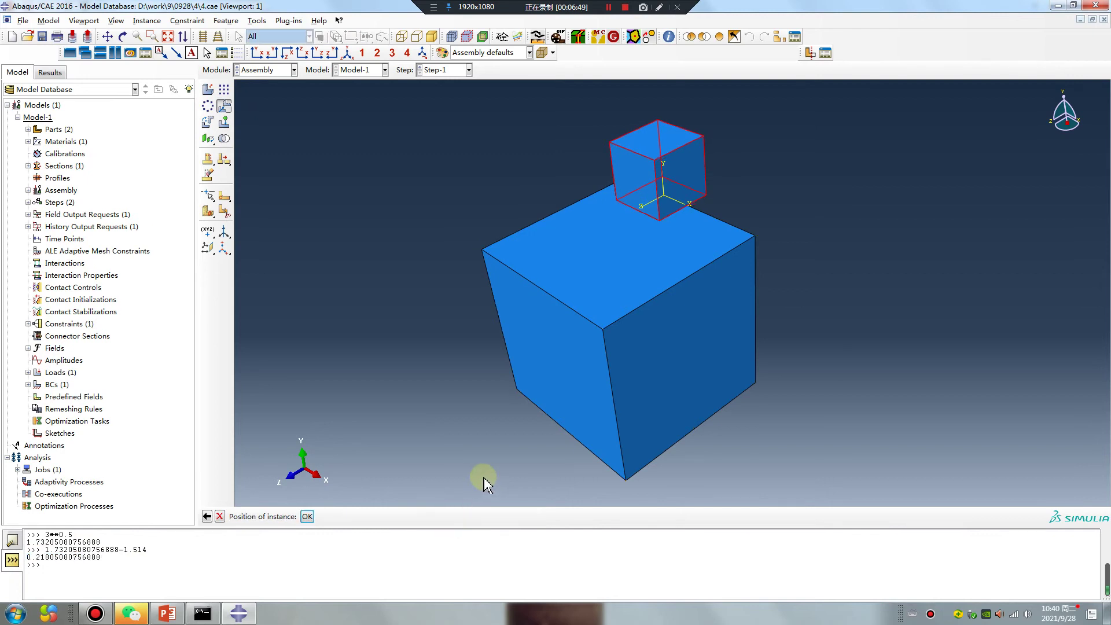
left_click(307, 517)
Set the tie constraint's specified position tolerance distance to 1.83205080756888 in the Interaction module
left_click(255, 70)
left_click(260, 131)
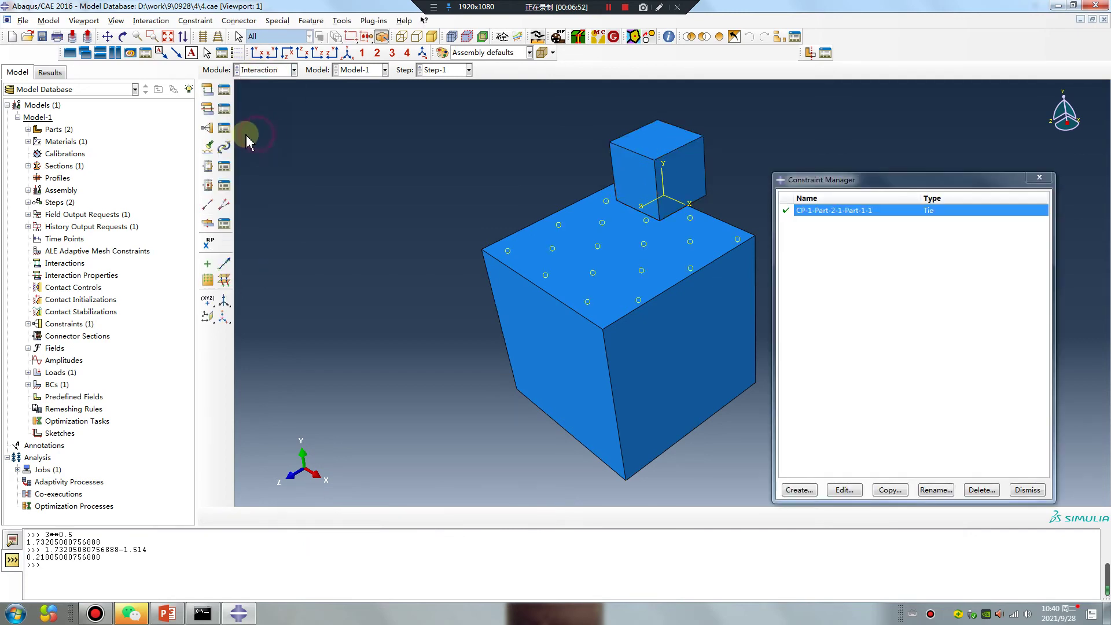
double_click(891, 210)
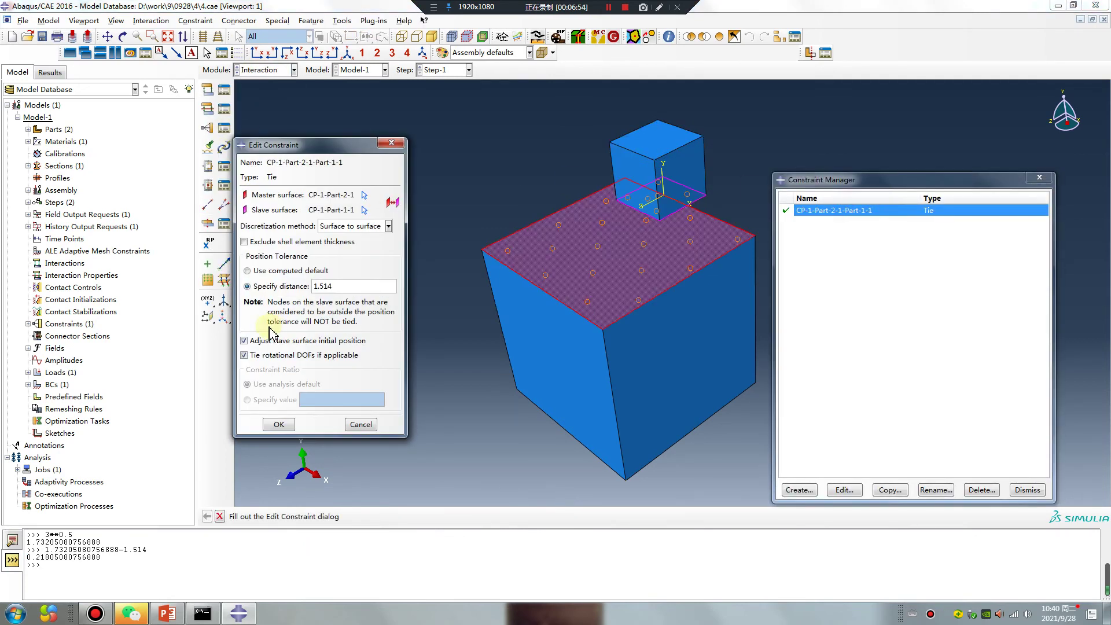
left_click_drag(107, 541, 27, 541)
key("ctrl+c")
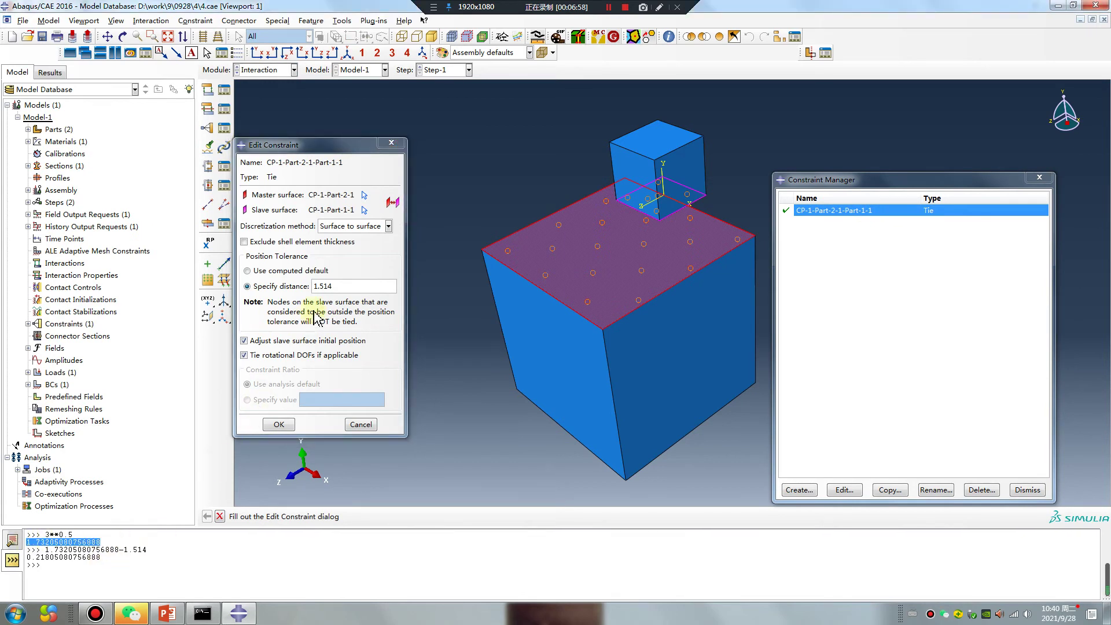
double_click(347, 286)
key("ctrl+v")
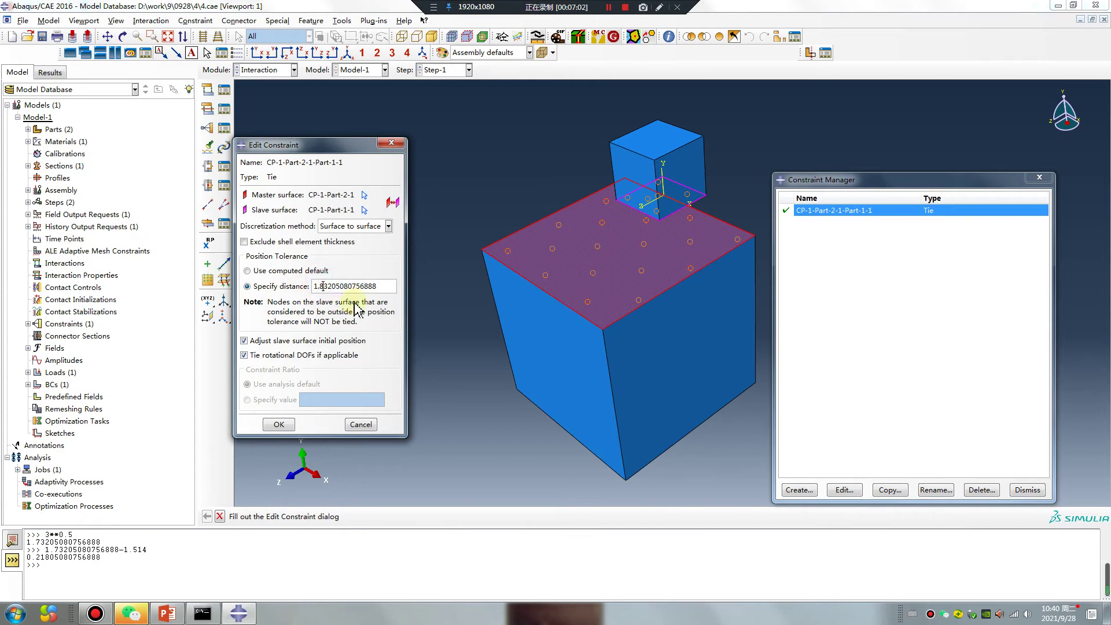
left_click(289, 426)
left_click(1039, 177)
Rerun Job-1 with the enlarged gap and new tie tolerance, overwriting its existing job files
left_click(294, 72)
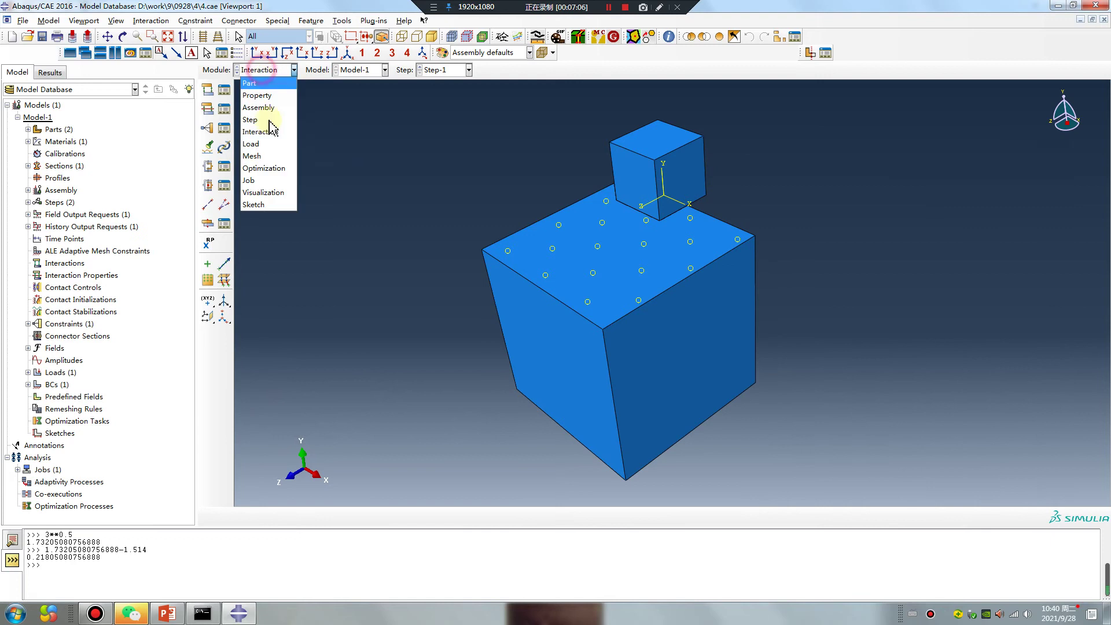
left_click(272, 181)
left_click(388, 248)
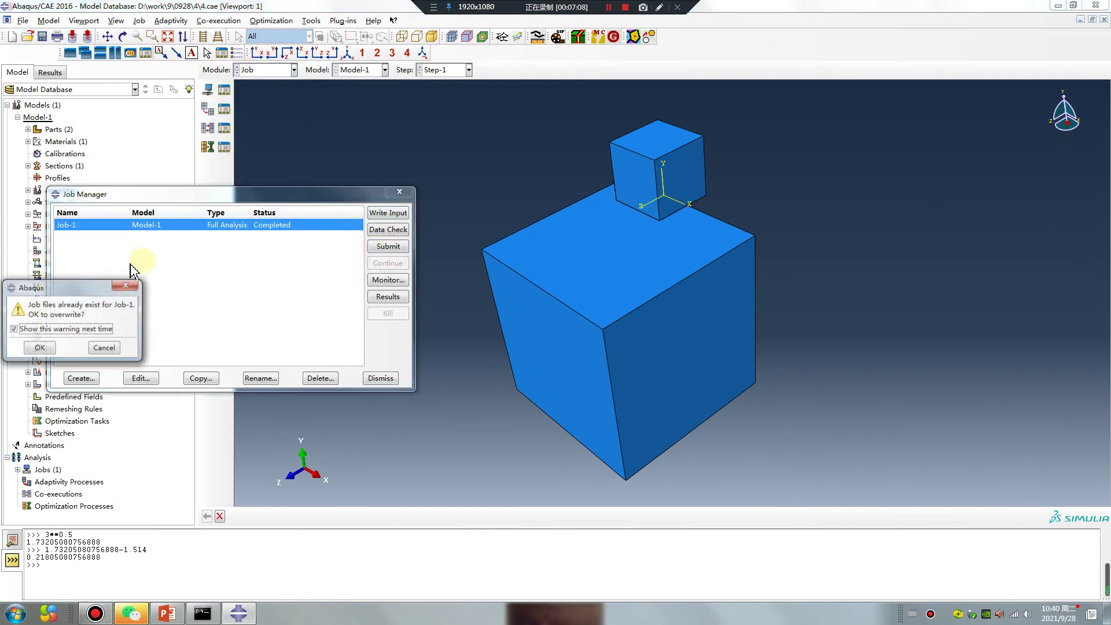
left_click(46, 349)
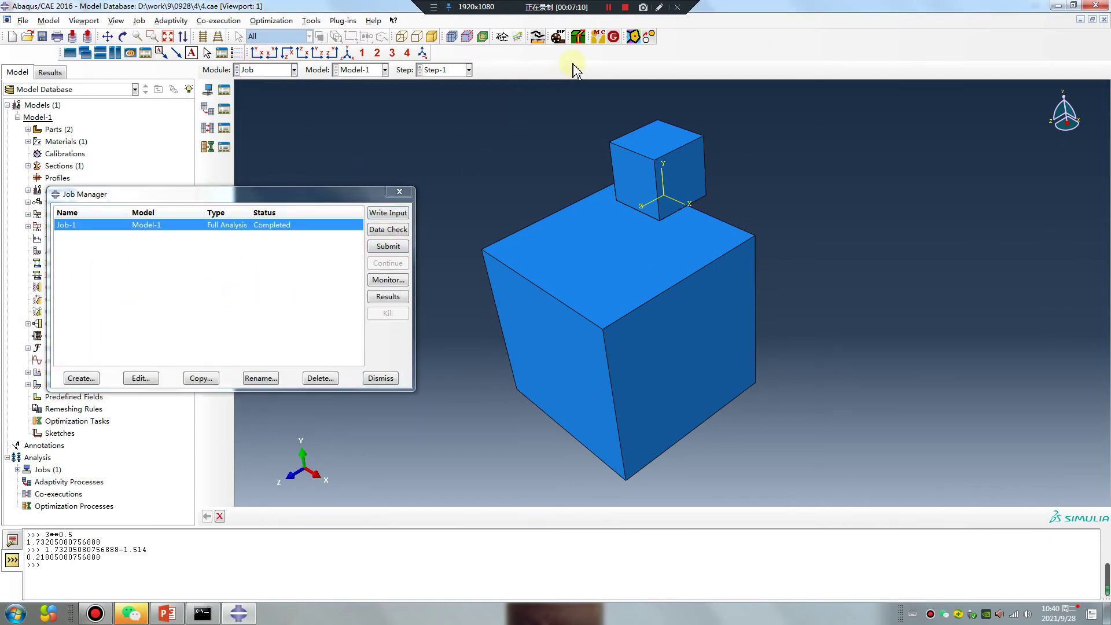
left_click(609, 9)
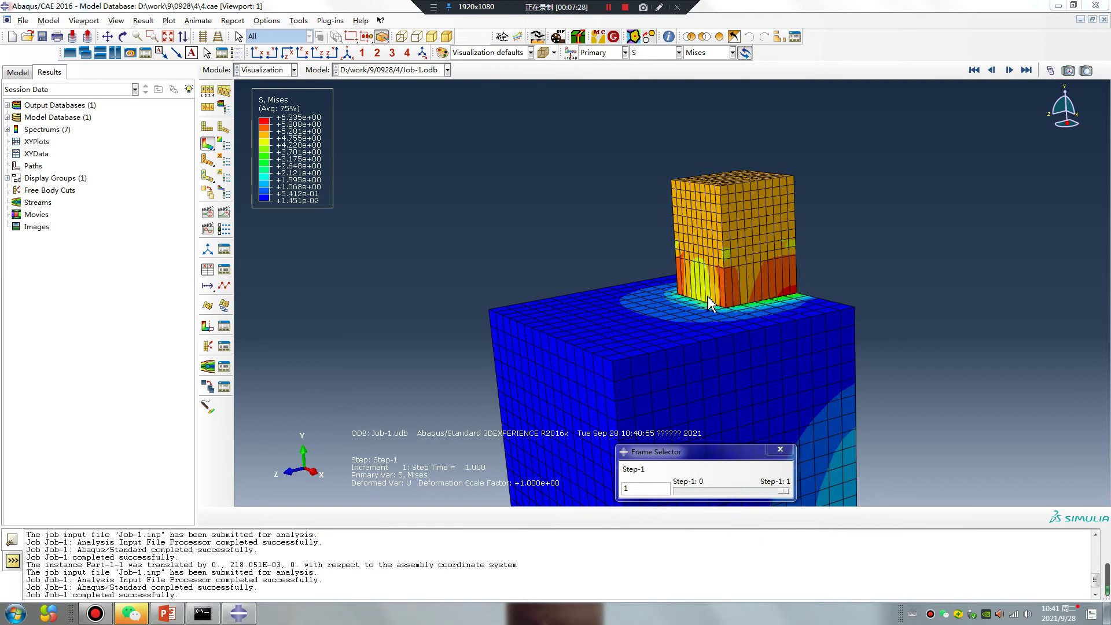
Return to the Assembly module and begin translating the small upper block instance
left_click(266, 70)
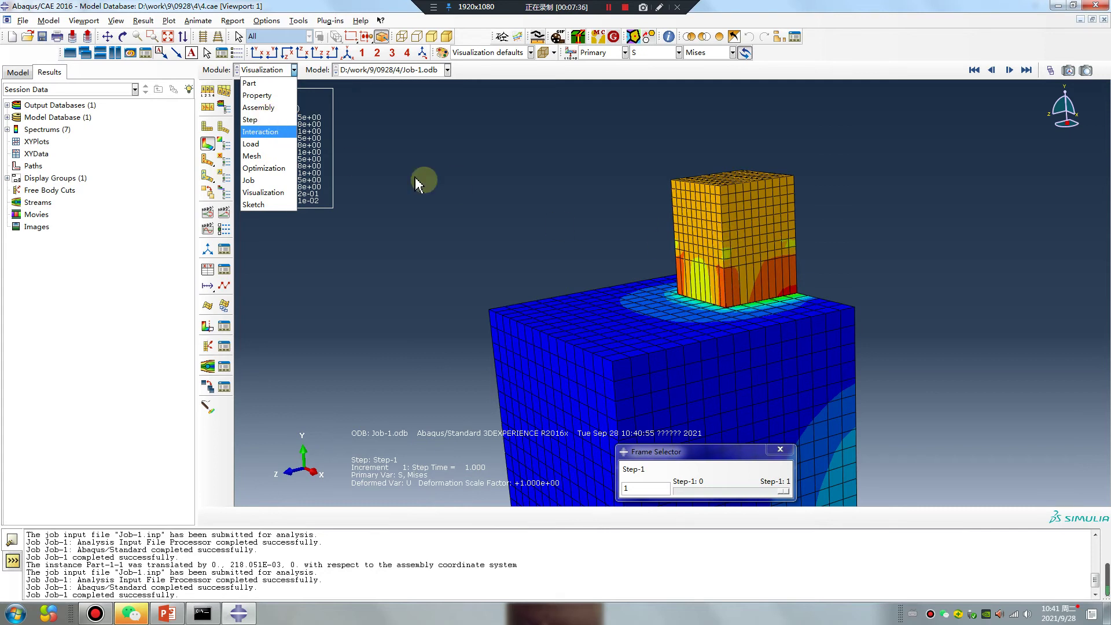
left_click(257, 107)
left_click(224, 106)
left_click(677, 199)
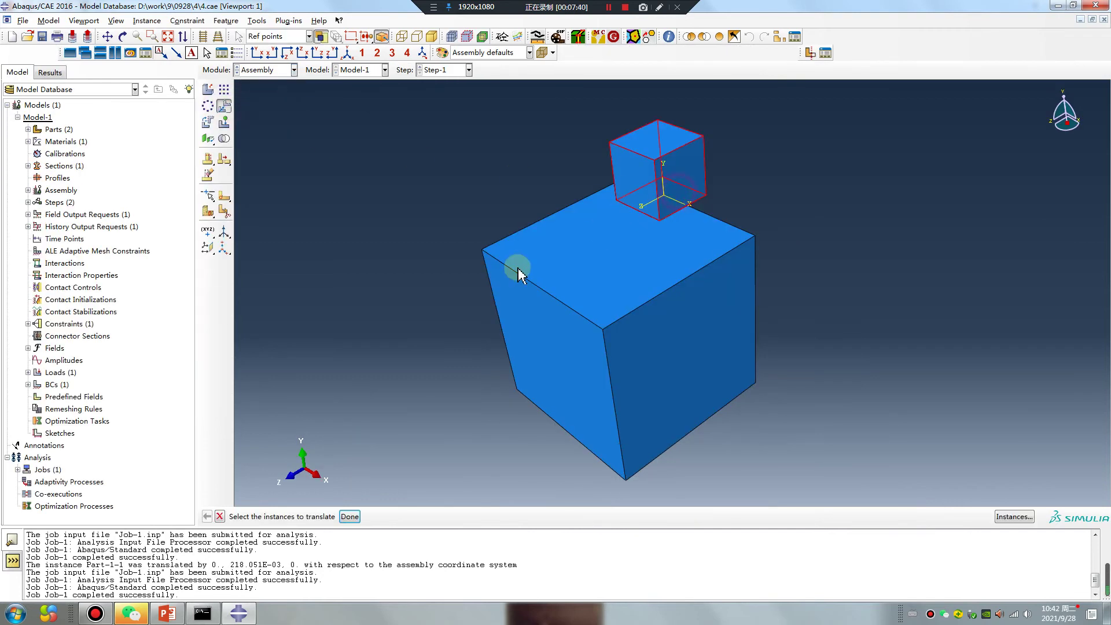
middle_click(373, 344)
middle_click(460, 496)
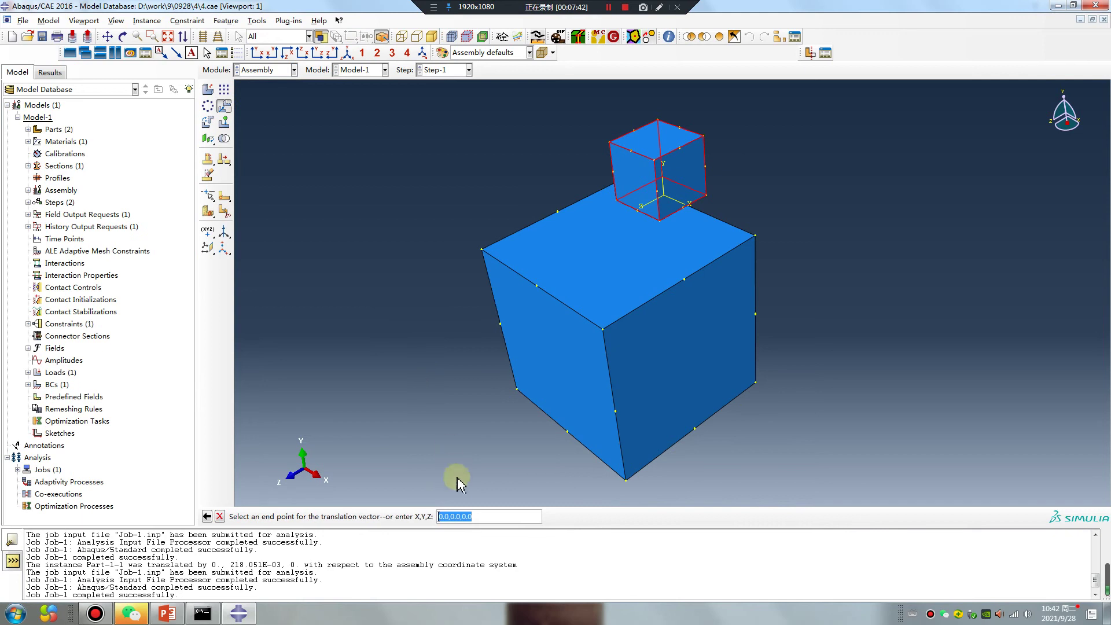
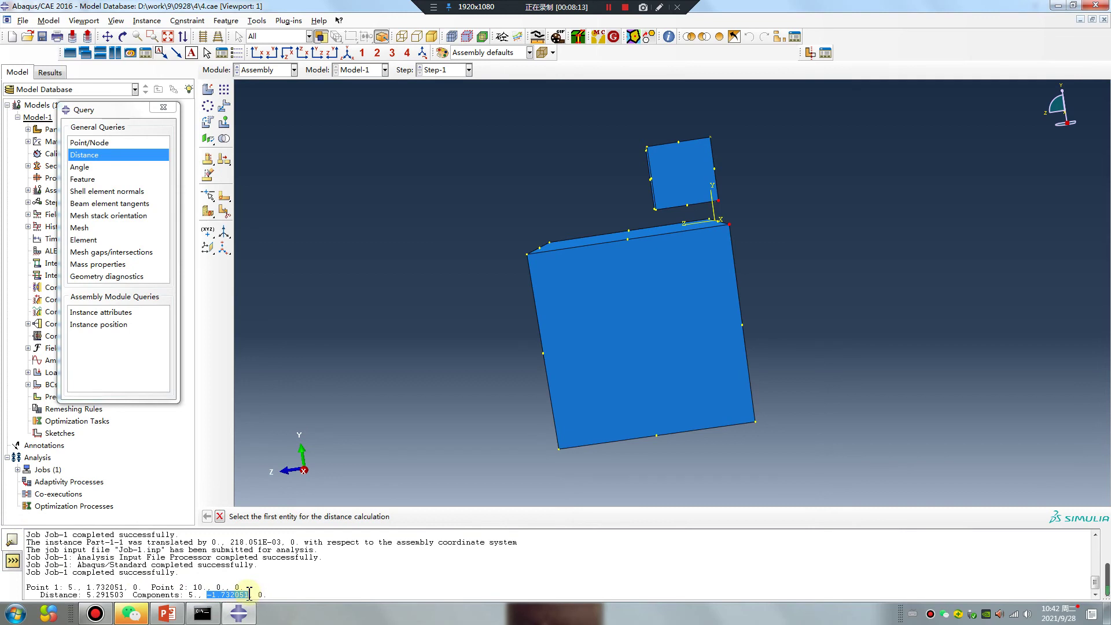
Close the distance query and translate the small upper block instance by the vector 0.0,0.5,0.0
left_click(171, 108)
left_click(224, 106)
left_click(671, 163)
middle_click(463, 335)
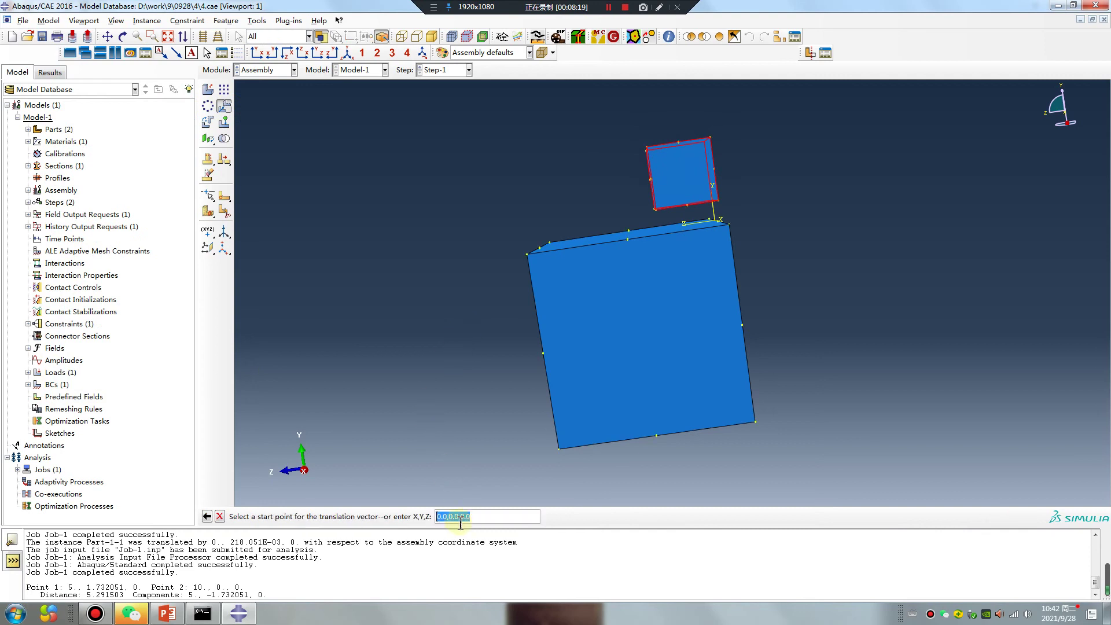
middle_click(453, 459)
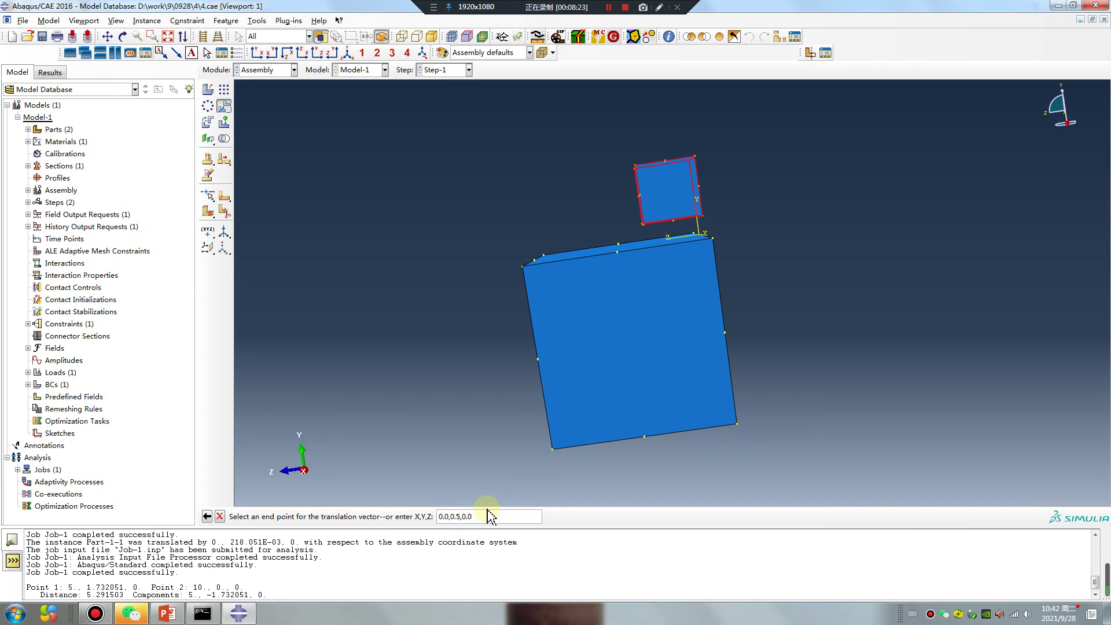
key("Return")
left_click(309, 515)
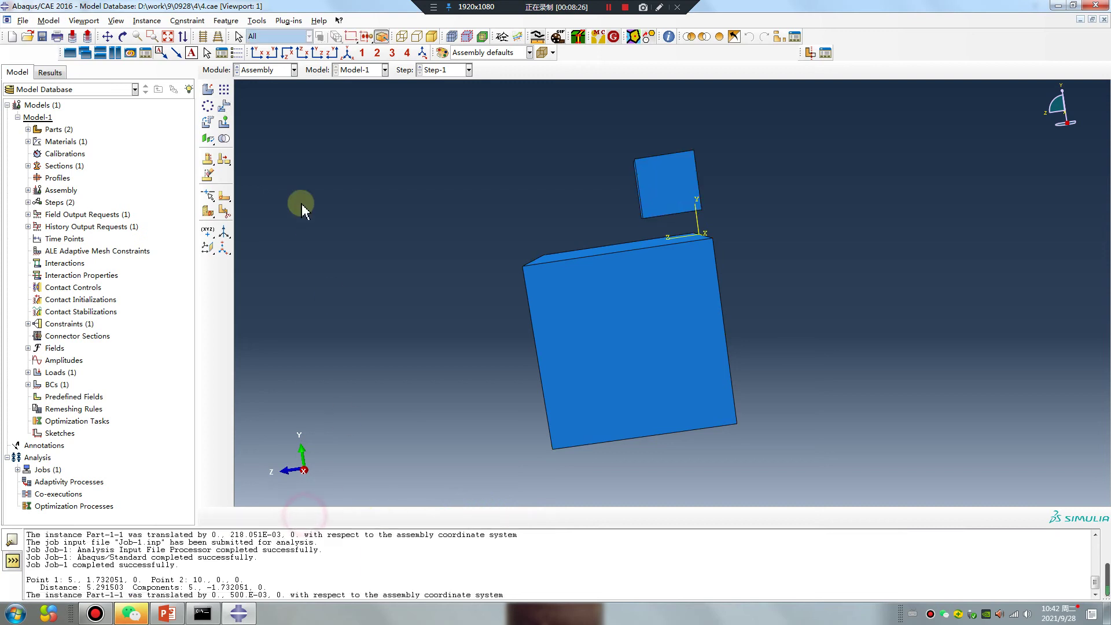
Set the tie constraint's specified position tolerance distance to 1.732051, reusing the queried Y component without its minus sign
left_click(255, 72)
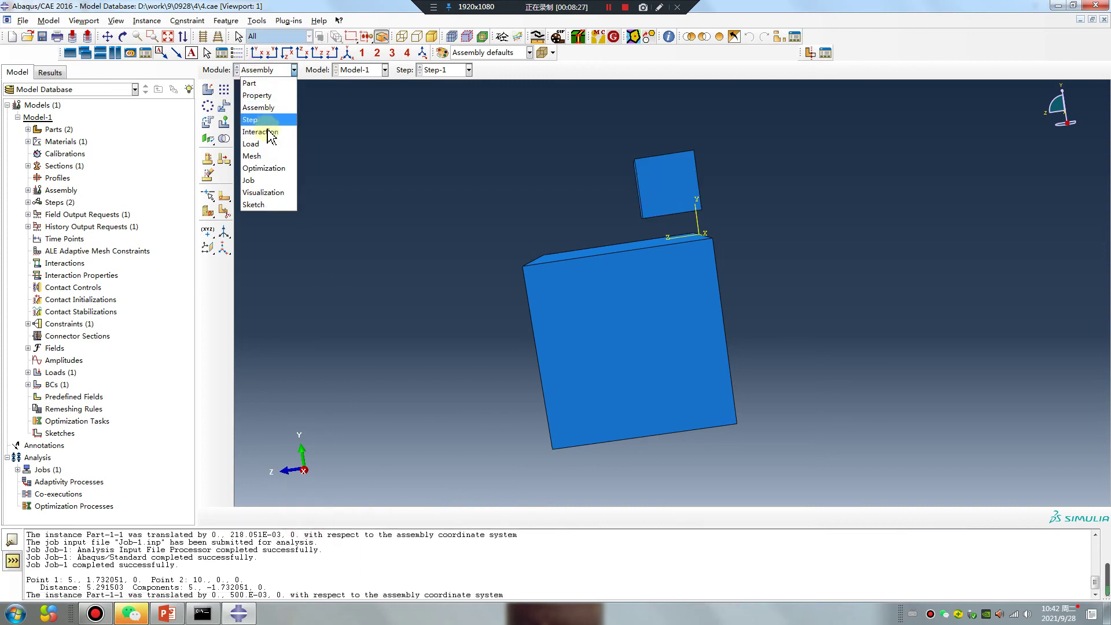
left_click(257, 131)
left_click(225, 128)
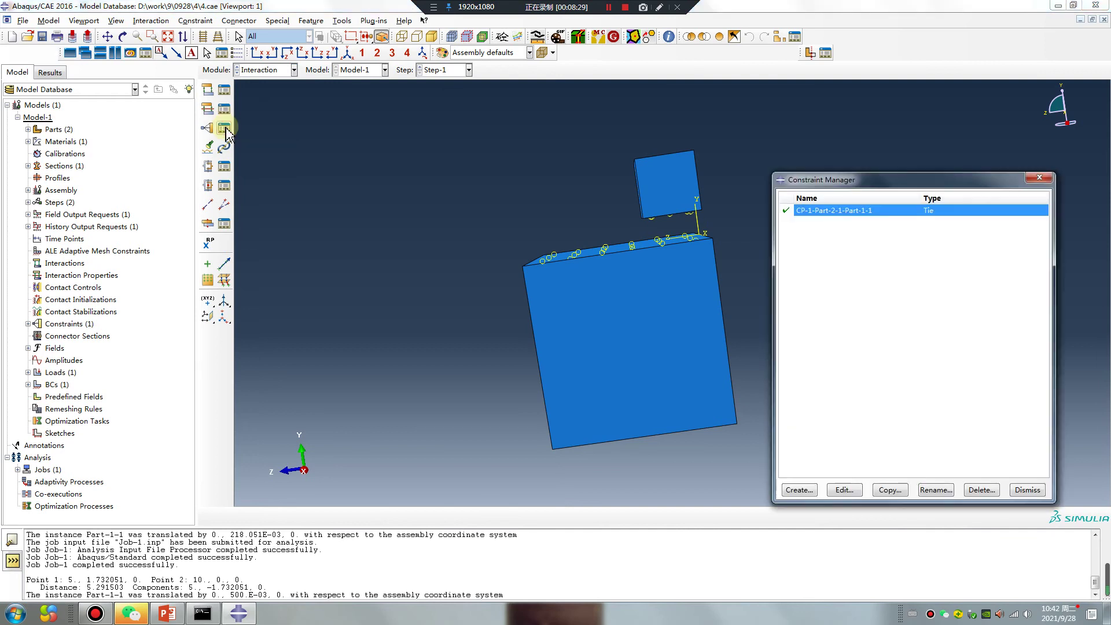
double_click(838, 211)
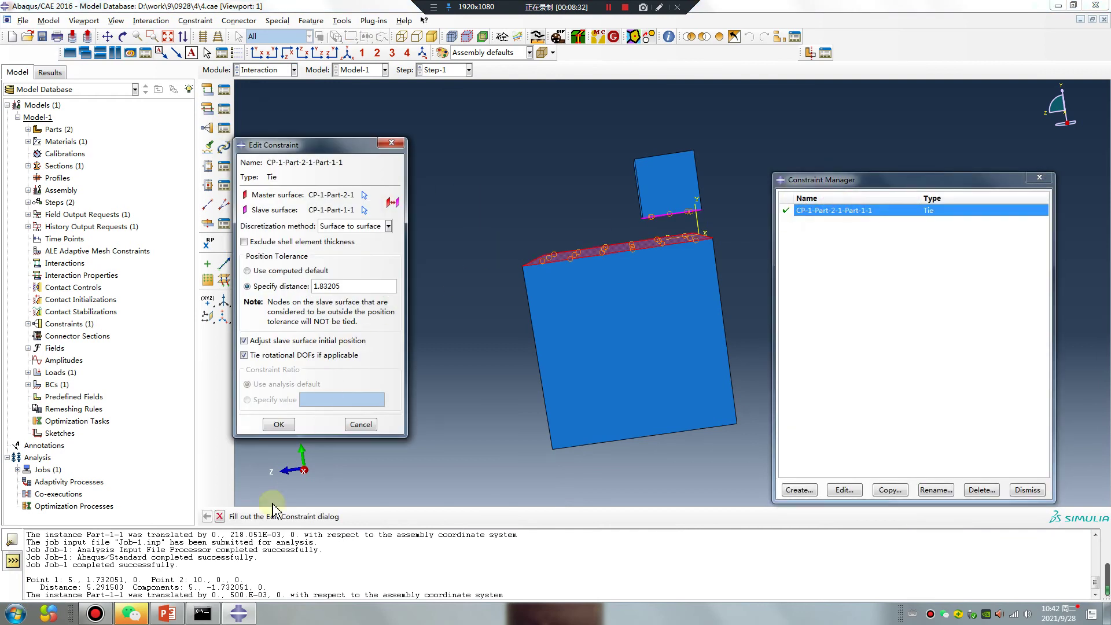
left_click_drag(249, 586, 222, 586)
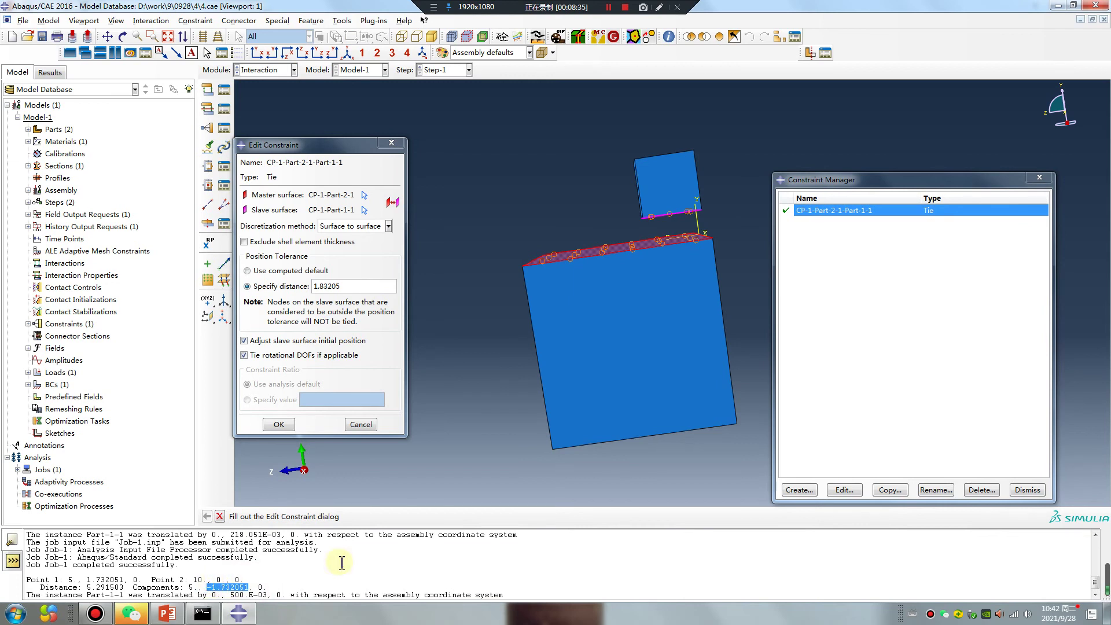
left_click_drag(342, 285, 296, 286)
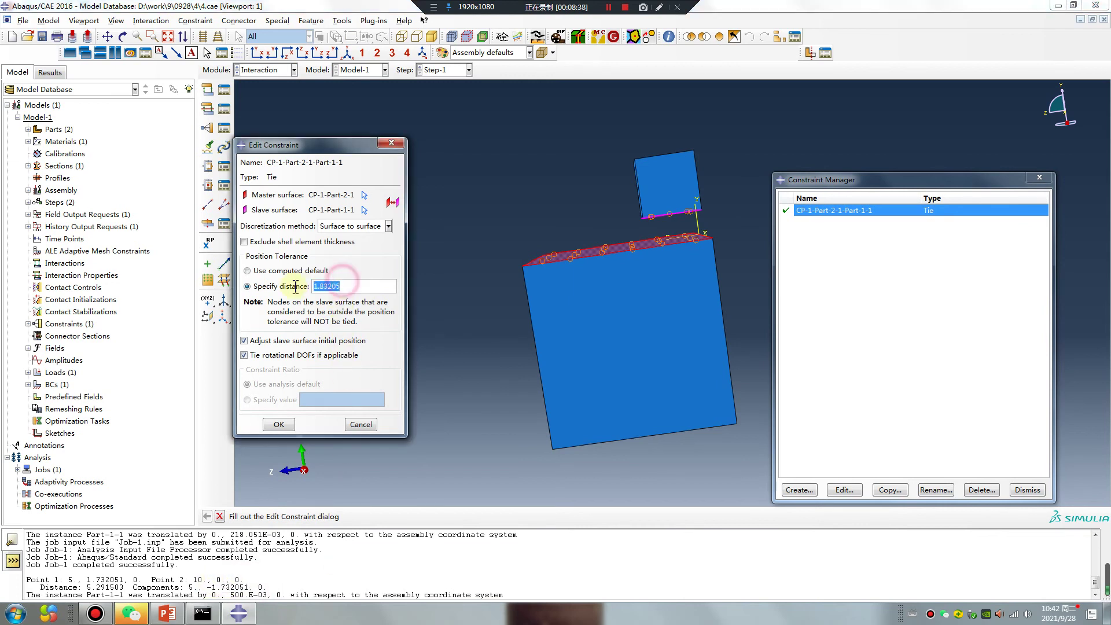
type("-1.732051")
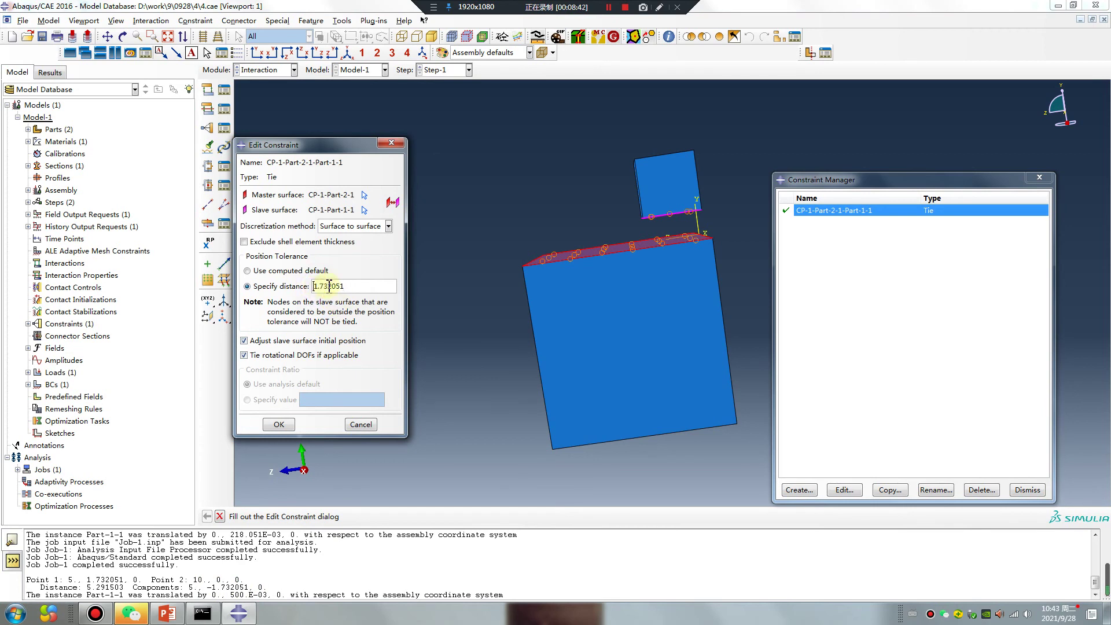
left_click_drag(317, 286, 304, 289)
left_click(282, 424)
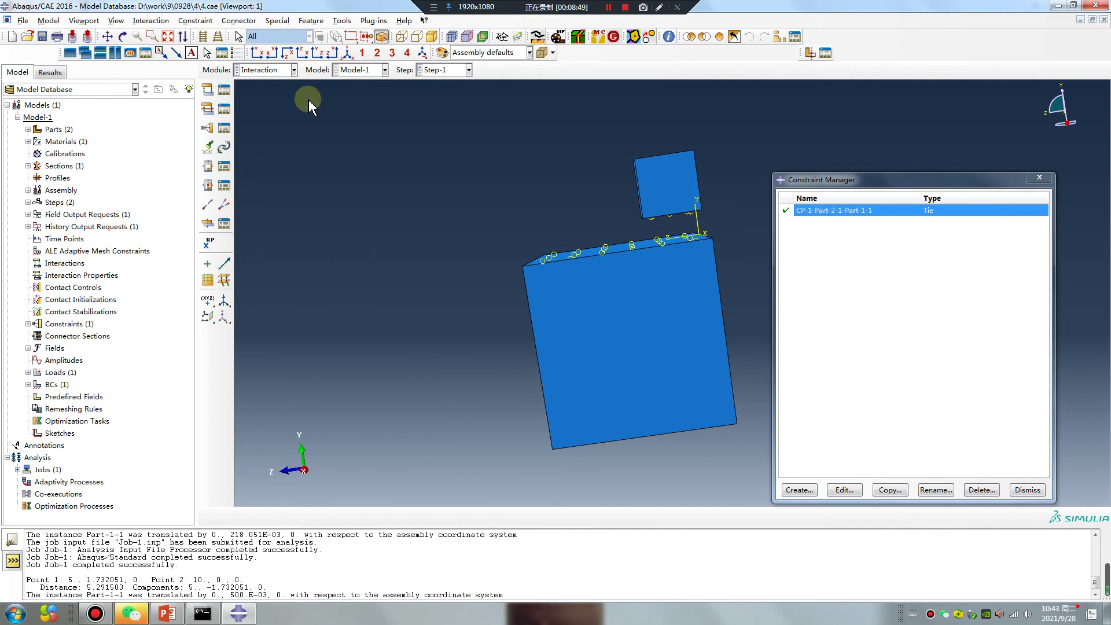
Switch to the Job module and resubmit Job-1 with the 1.732051 tie tolerance, overwriting the existing job files
left_click(286, 70)
left_click(266, 180)
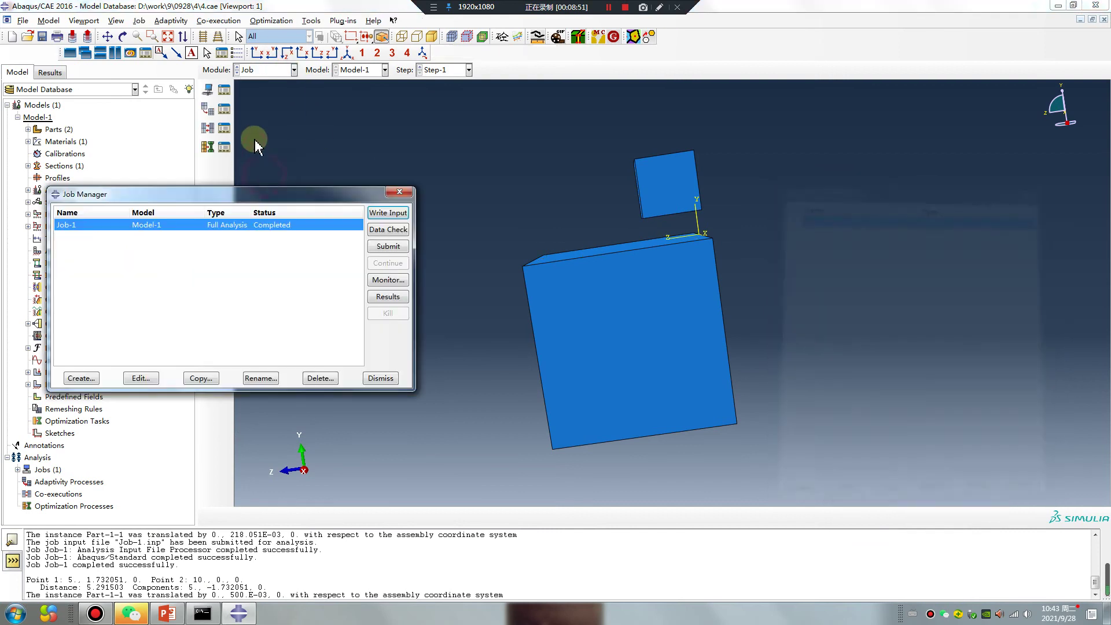
left_click(387, 246)
left_click(41, 348)
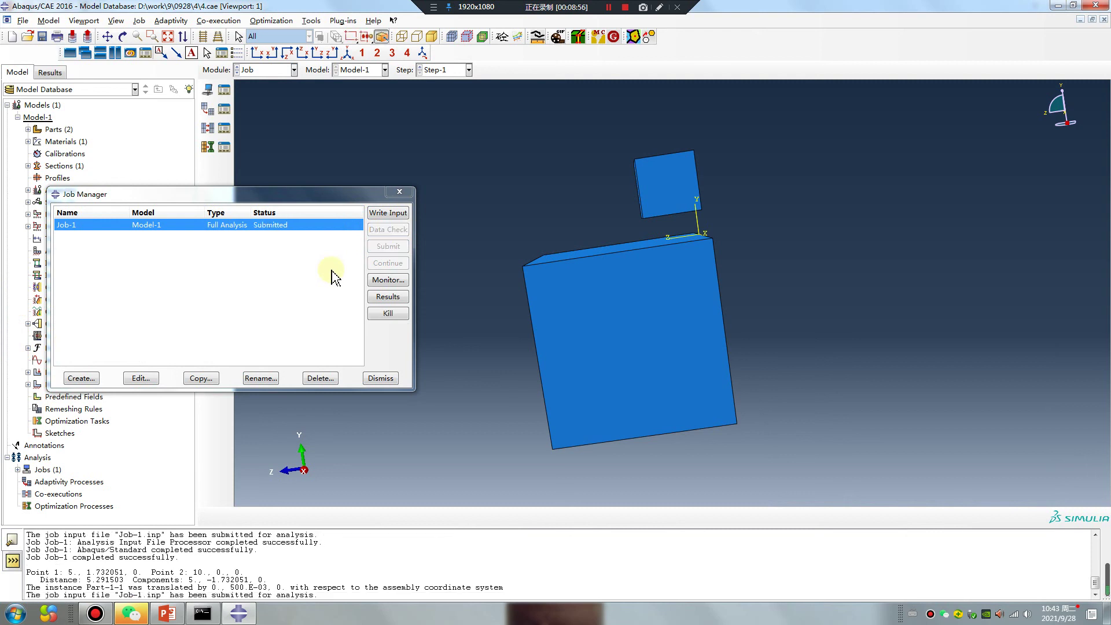
Review the result of 3**0.5 in the Python command line and return to the message log
left_click(12, 560)
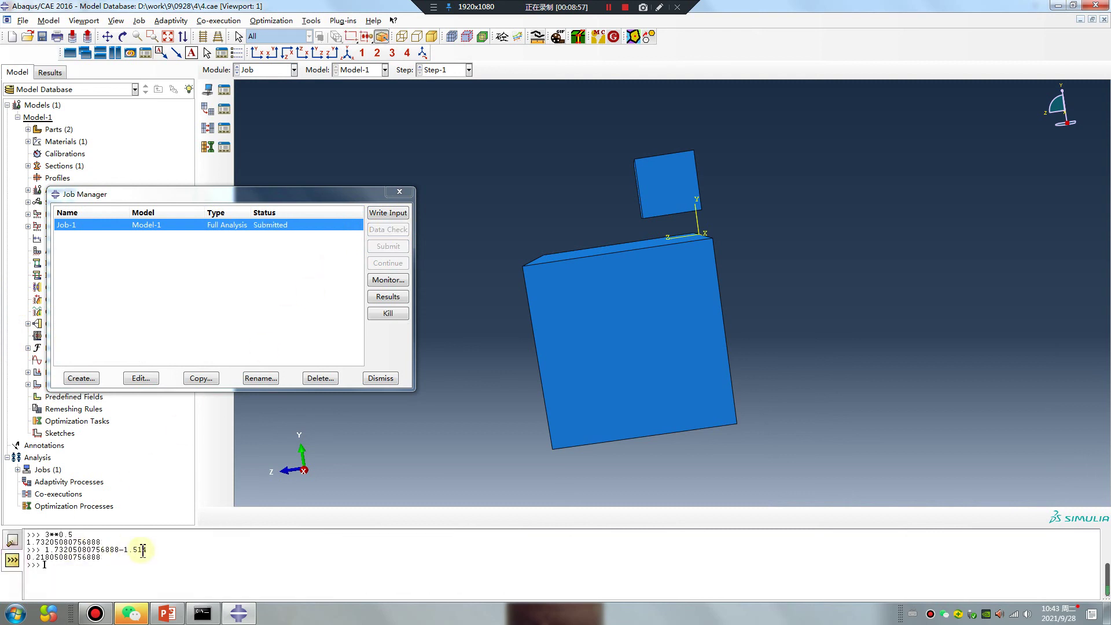
left_click_drag(107, 544, 10, 542)
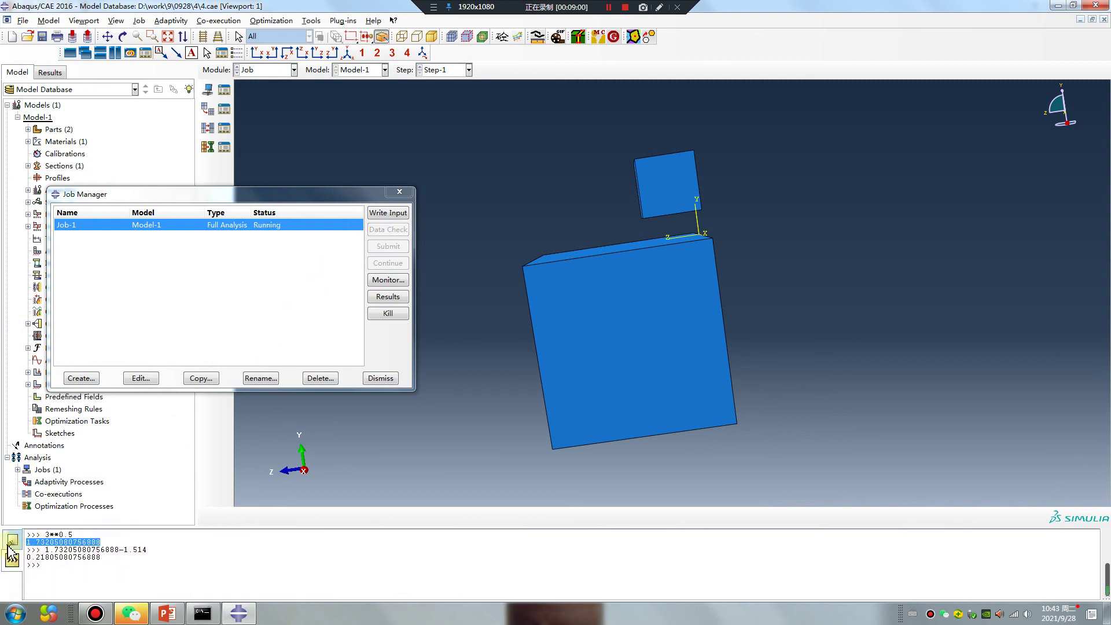
left_click(11, 542)
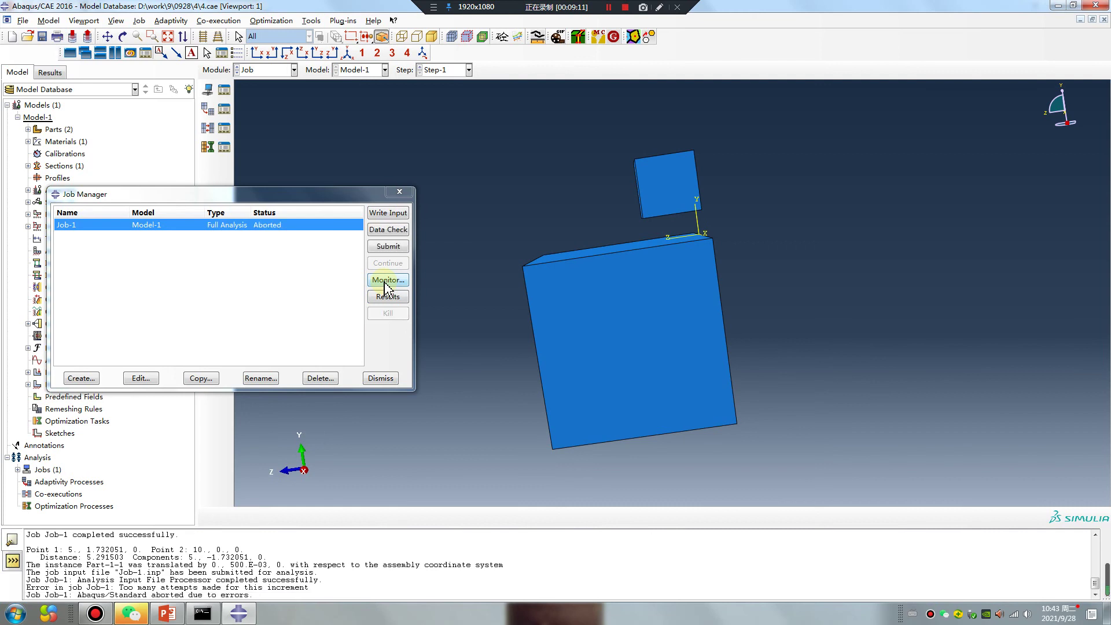
Inspect Job-1's errors in the job monitor, close it, and open the job's results
left_click(386, 280)
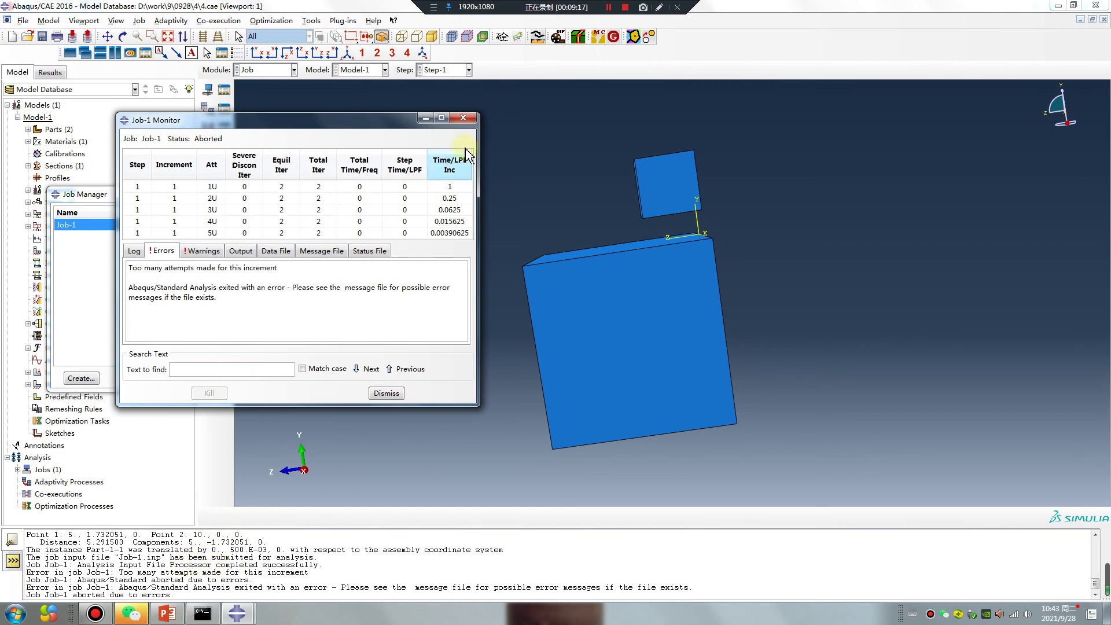
left_click(463, 118)
left_click(389, 297)
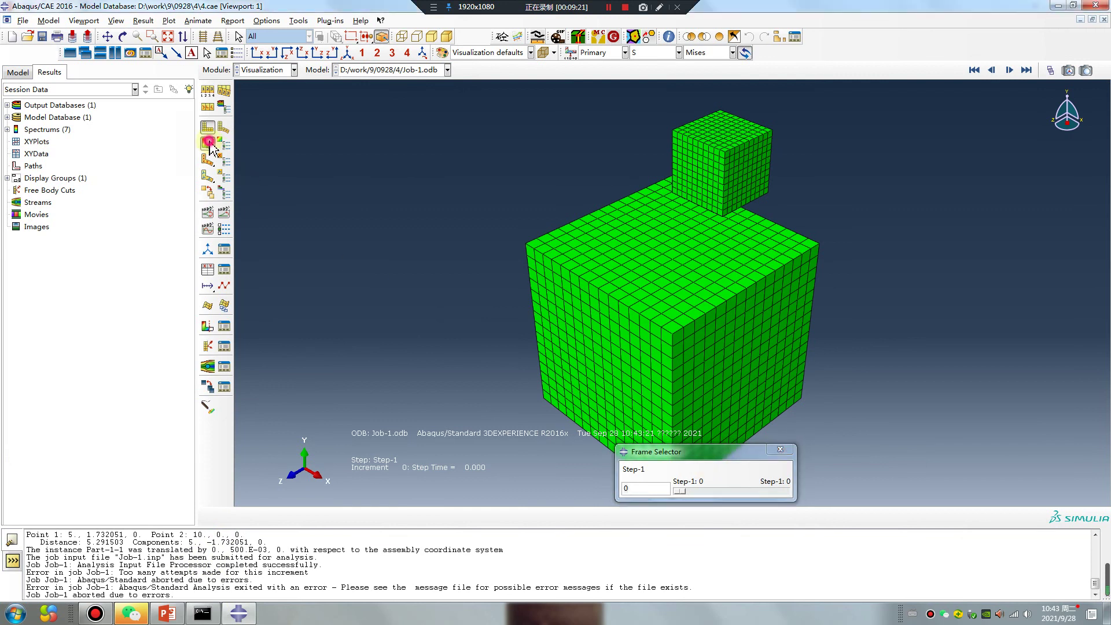
Highlight the 3**0.5 result in the Python command line for comparison with the displayed block model
left_click(13, 559)
left_click_drag(108, 542, 25, 541)
left_click(724, 208)
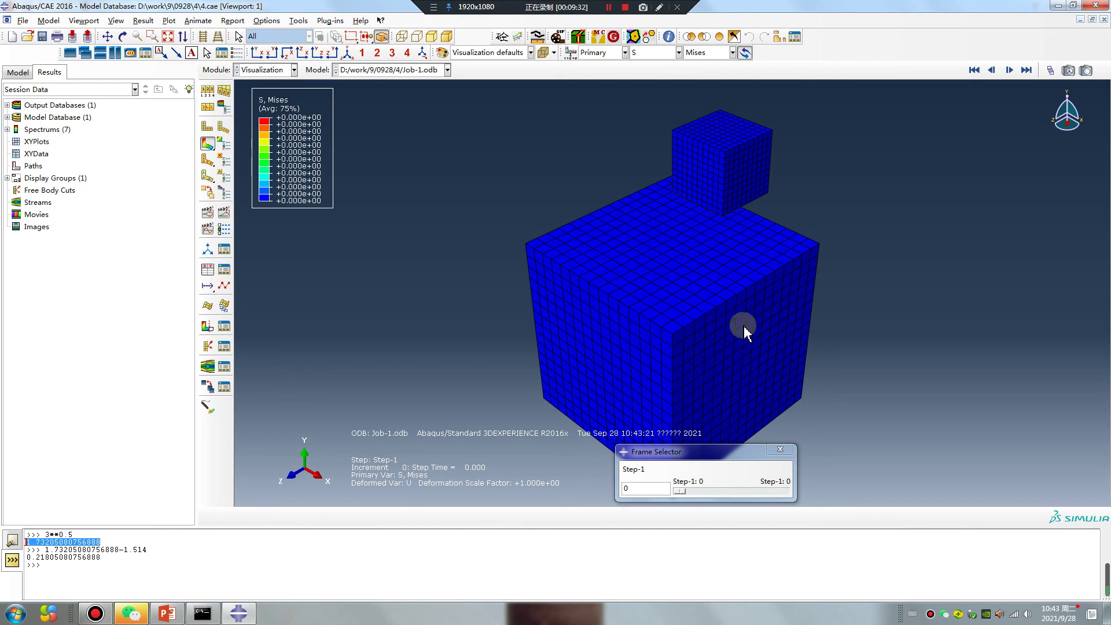
left_click(678, 98)
left_click(659, 7)
mouse_move(453, 271)
left_mouse_down()
mouse_move(793, 271)
mouse_move(422, 399)
left_mouse_up()
left_click_drag(412, 459, 315, 318)
left_click_drag(660, 327, 672, 335)
left_click_drag(513, 301, 545, 317)
left_click_drag(670, 334, 700, 326)
mouse_move(640, 295)
left_mouse_down()
mouse_move(657, 302)
mouse_move(670, 344)
left_mouse_up()
left_click_drag(760, 305, 773, 323)
mouse_move(483, 337)
left_mouse_down()
mouse_move(525, 386)
mouse_move(636, 363)
mouse_move(602, 393)
left_mouse_up()
left_click_drag(647, 332, 651, 395)
left_click_drag(738, 365, 735, 387)
left_click_drag(788, 340, 804, 400)
left_click_drag(288, 301, 293, 363)
left_click_drag(401, 384, 242, 438)
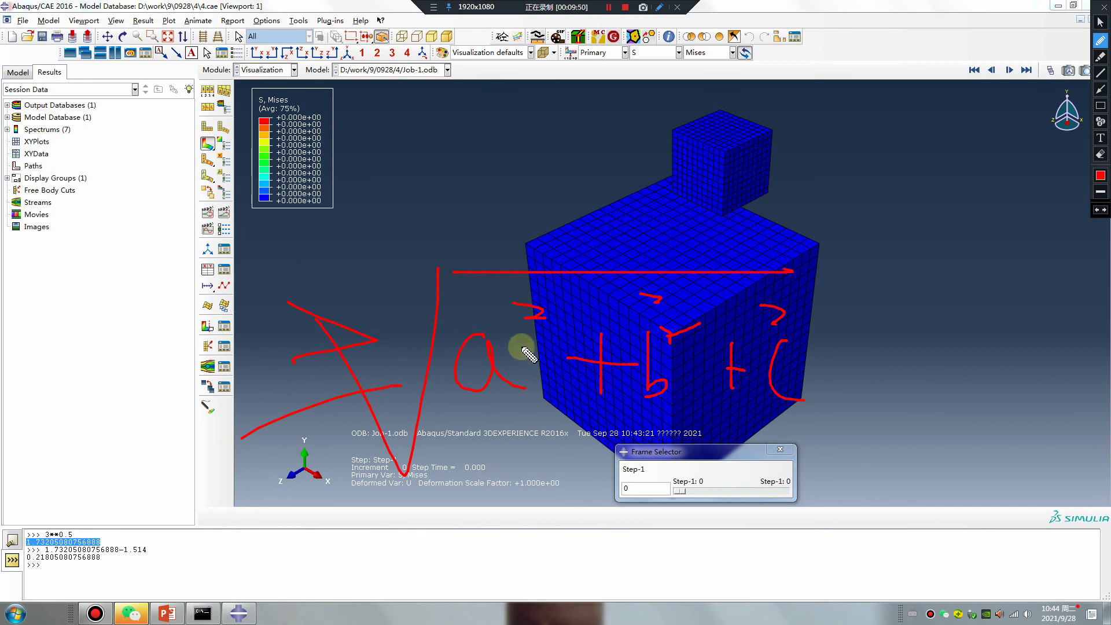
left_click_drag(437, 270, 553, 269)
mouse_move(660, 198)
left_mouse_down()
mouse_move(745, 206)
mouse_move(711, 252)
left_mouse_up()
mouse_move(765, 215)
left_mouse_down()
mouse_move(738, 240)
mouse_move(798, 263)
left_mouse_up()
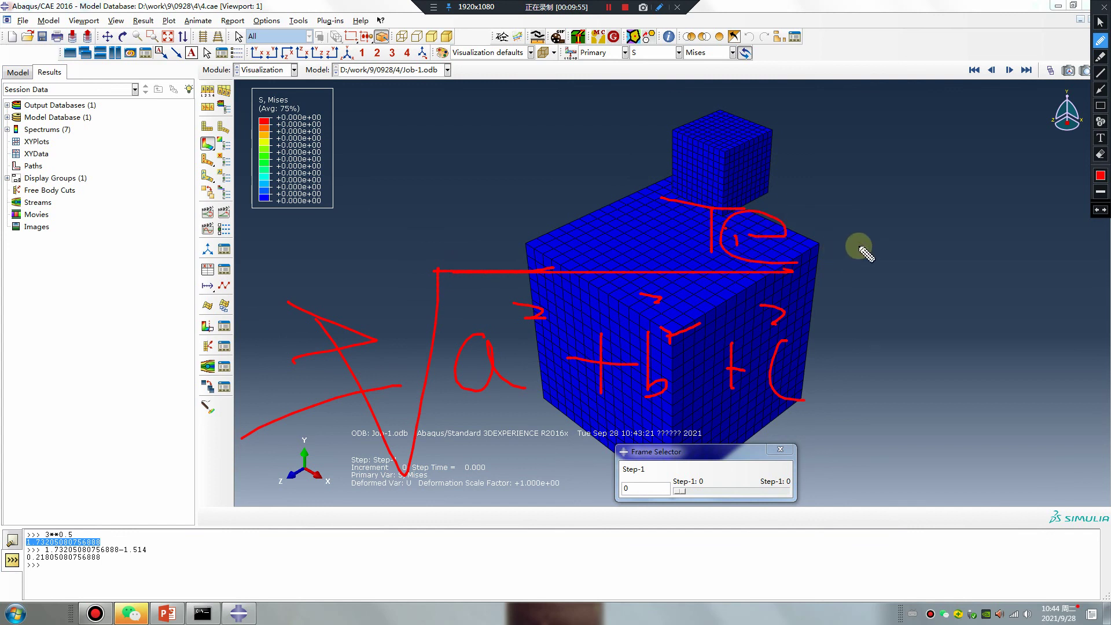
Switch to the PowerPoint presentation containing the ABAQUS tie tutorial slides
left_click(167, 612)
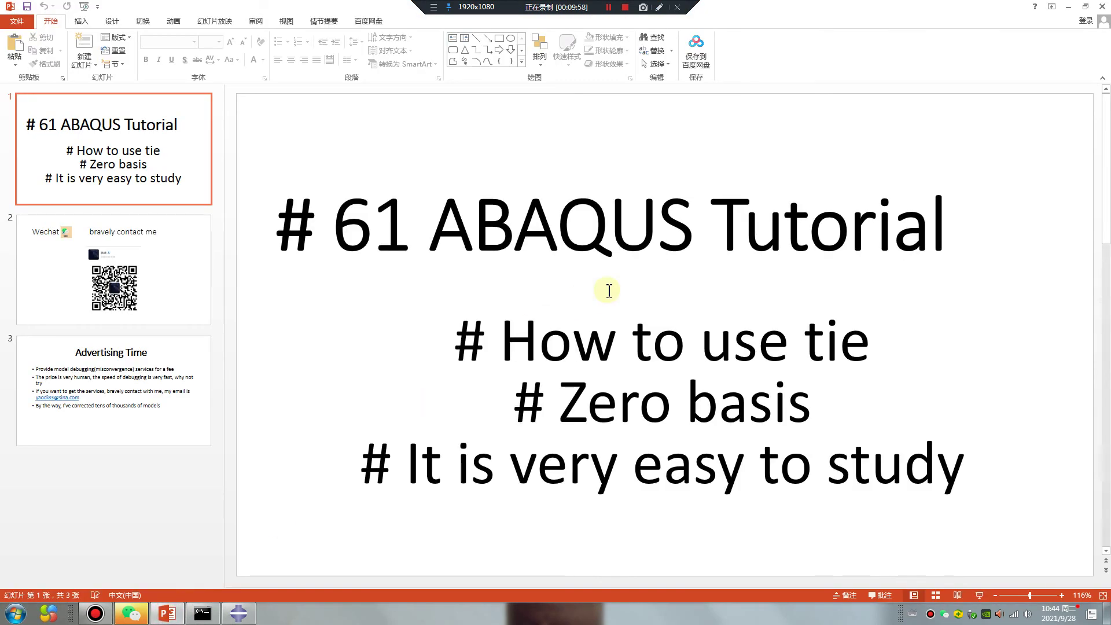